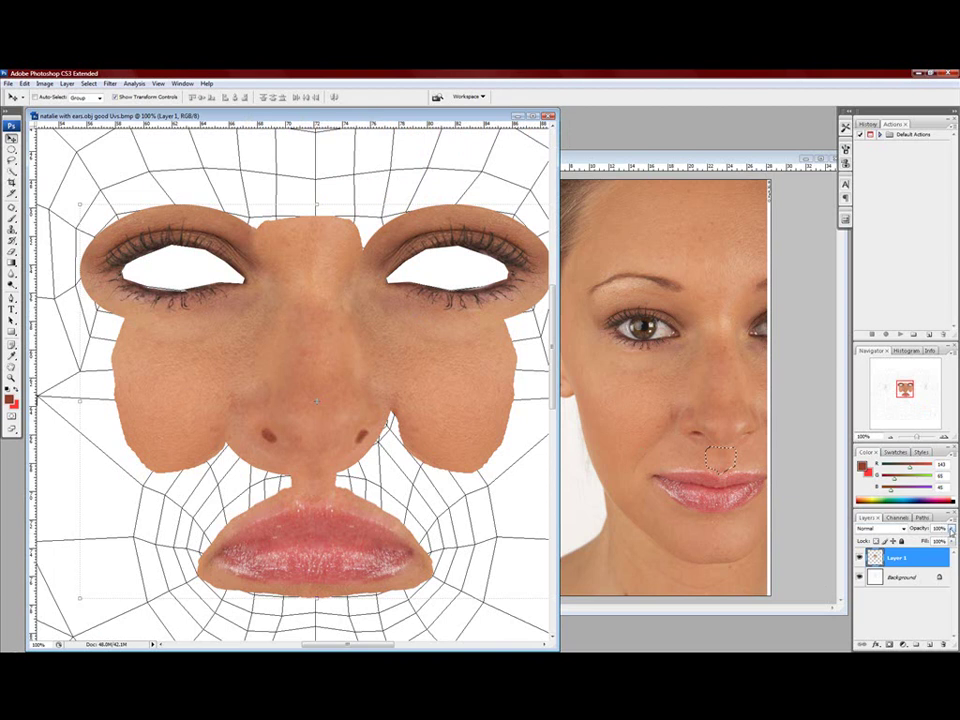
{"action": "left_click_drag", "start_coordinate": [930, 540], "coordinate": [953, 541]}
{"action": "left_click_drag", "start_coordinate": [242, 505], "coordinate": [266, 434]}
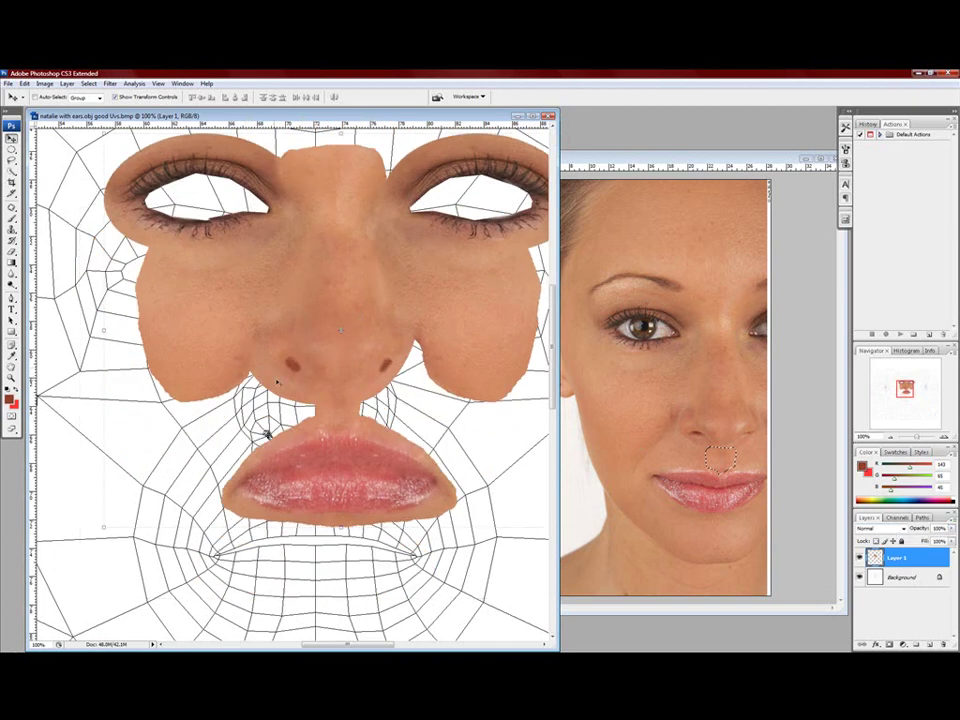
{"action": "key", "text": "ctrl+z"}
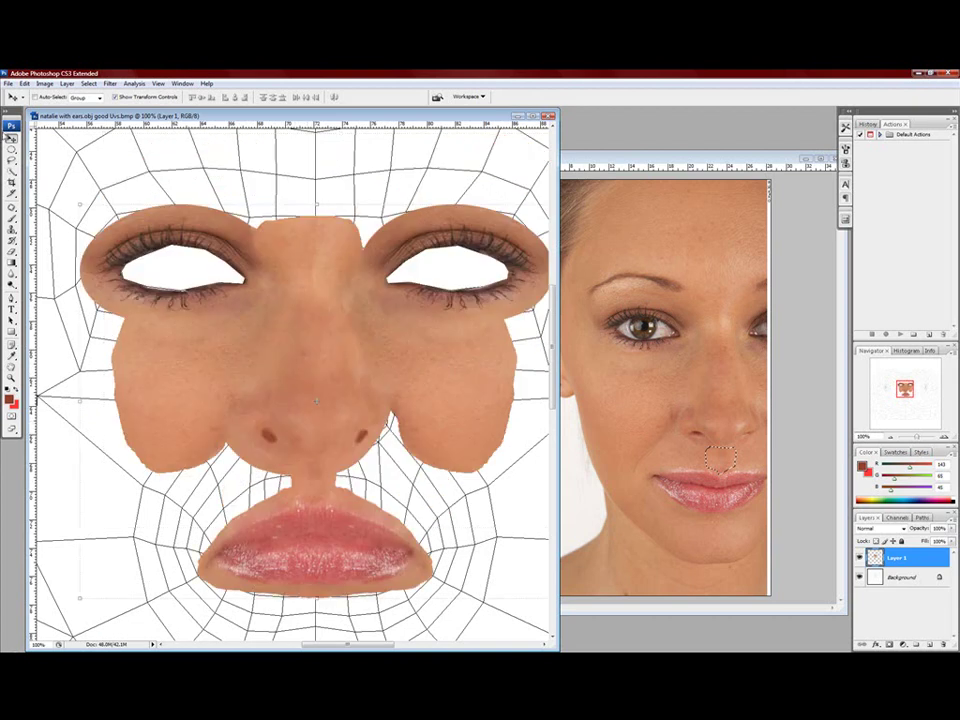
Clear the old selection in the face photo and lasso the skin between the nose, smile line and upper lip
{"action": "left_click", "coordinate": [643, 152]}
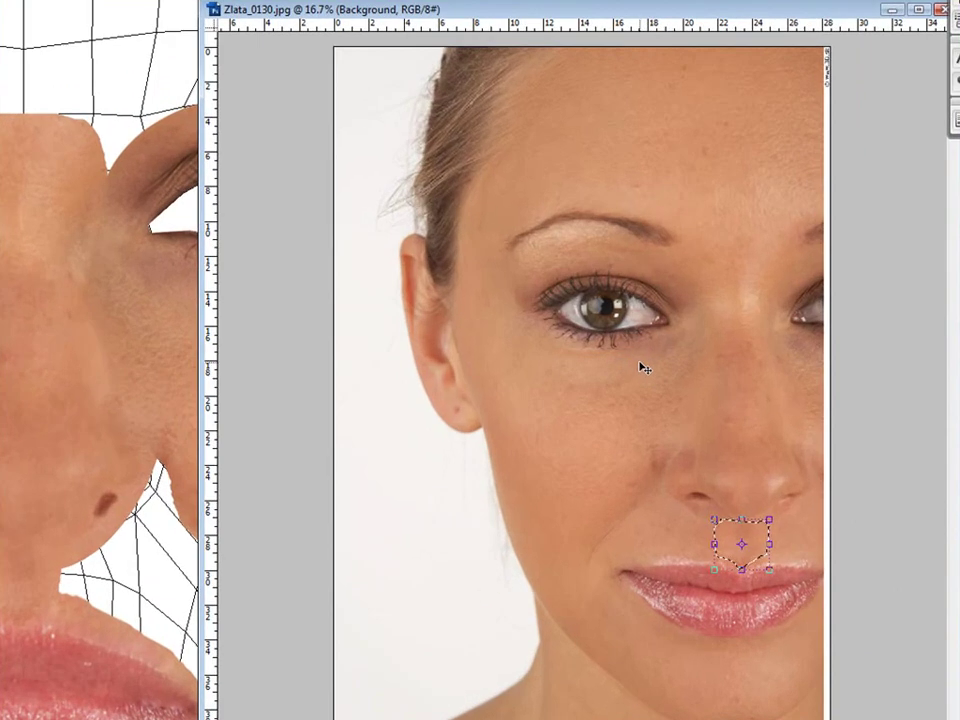
{"action": "key", "text": "ctrl+d"}
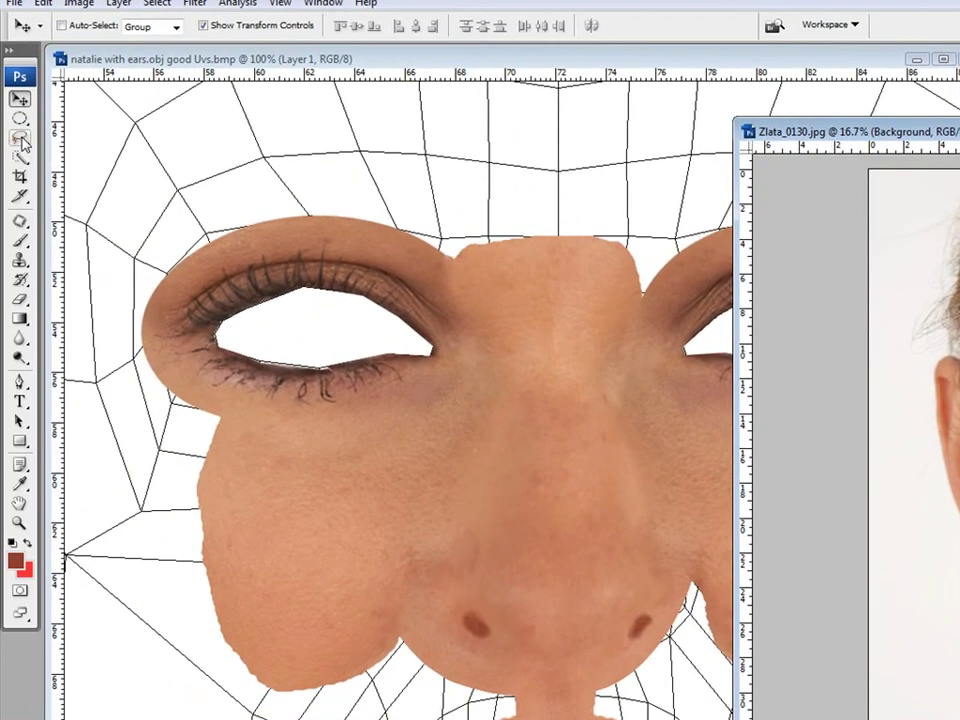
{"action": "left_click", "coordinate": [22, 139]}
{"action": "left_click", "coordinate": [22, 139]}
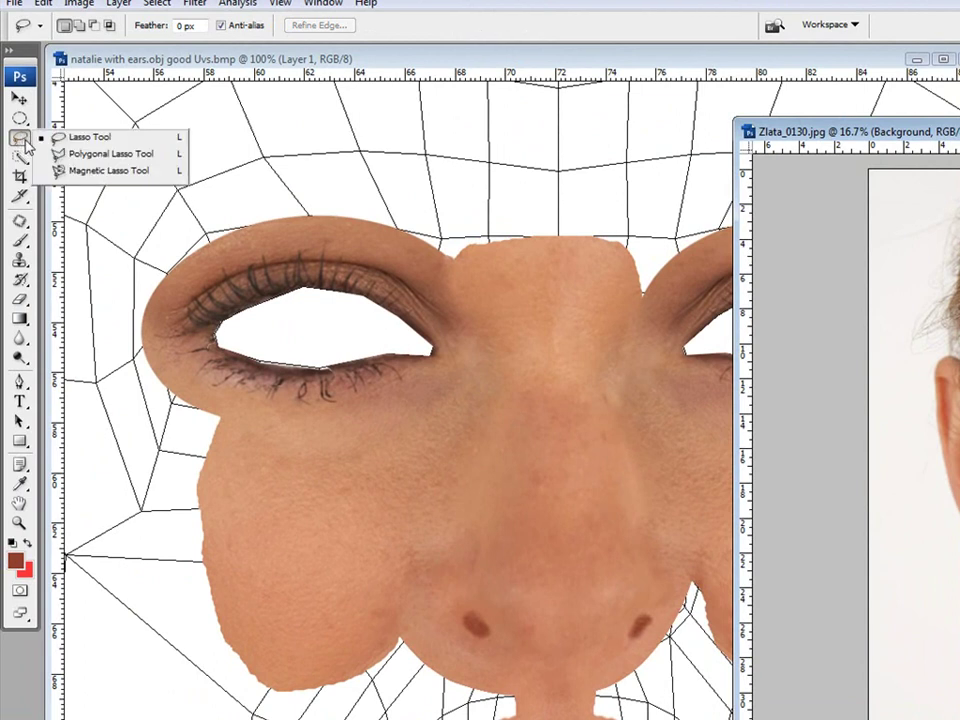
{"action": "left_click", "coordinate": [80, 138]}
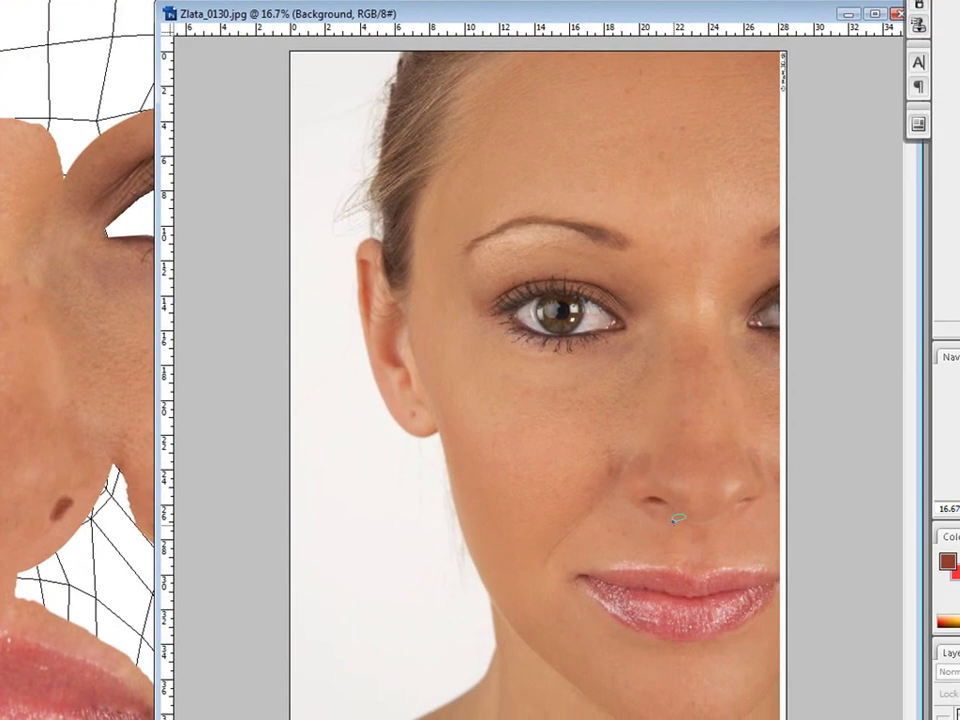
{"action": "mouse_move", "coordinate": [668, 520]}
{"action": "left_mouse_down"}
{"action": "mouse_move", "coordinate": [617, 489]}
{"action": "mouse_move", "coordinate": [560, 515]}
{"action": "mouse_move", "coordinate": [536, 570]}
{"action": "mouse_move", "coordinate": [553, 576]}
{"action": "mouse_move", "coordinate": [685, 544]}
{"action": "mouse_move", "coordinate": [686, 520]}
{"action": "left_mouse_up"}
Copy the selected upper-lip skin from the photo and paste it into the UV face template as a new layer
{"action": "left_click", "coordinate": [20, 74]}
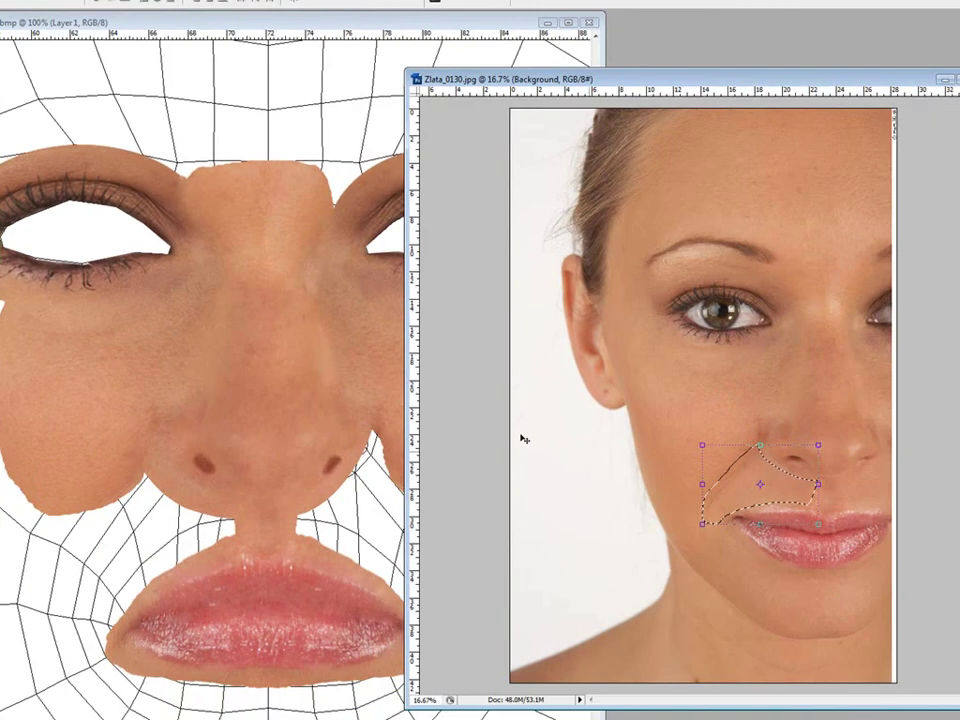
{"action": "left_click", "coordinate": [505, 572]}
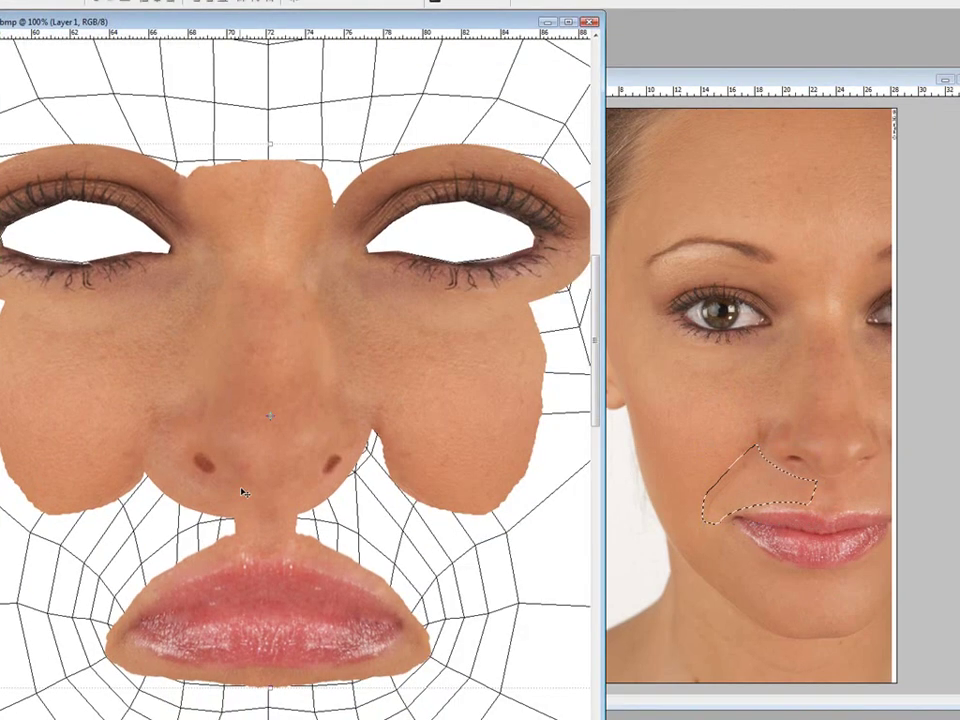
{"action": "key", "text": "ctrl+v"}
Scale the pasted skin to 27.9% width and 32.8% height, rotate it -7.0 degrees, and fit it between the left cheek, nose and lips
{"action": "key", "text": "ctrl+t"}
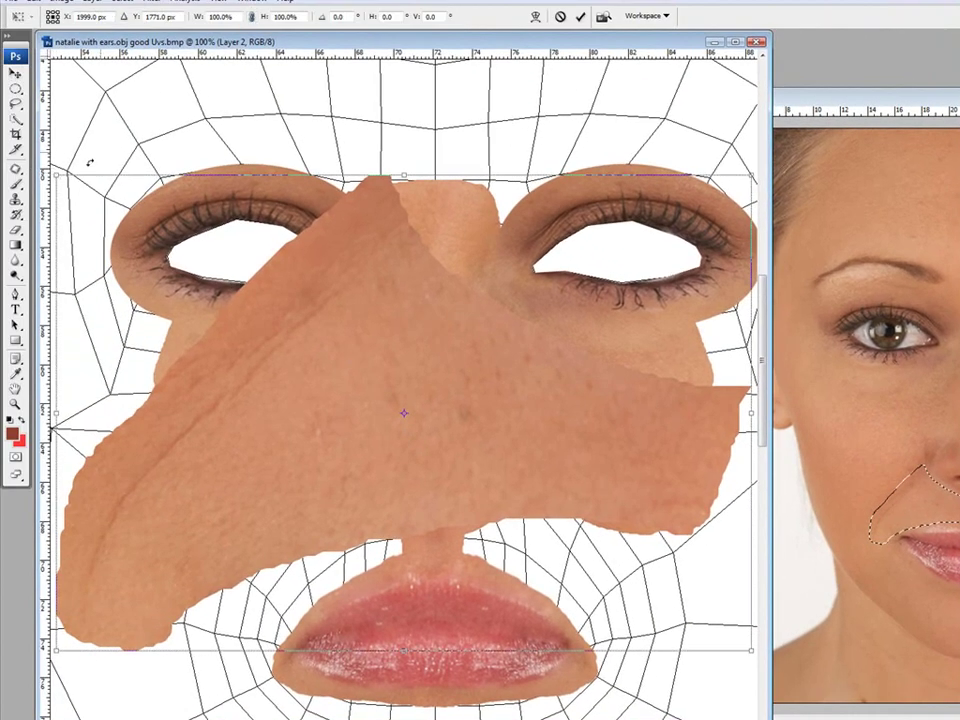
{"action": "left_click_drag", "start_coordinate": [57, 175], "coordinate": [557, 491]}
{"action": "left_click_drag", "start_coordinate": [585, 577], "coordinate": [253, 515]}
{"action": "left_click_drag", "start_coordinate": [201, 458], "coordinate": [188, 484]}
{"action": "mouse_move", "coordinate": [274, 536]}
{"action": "left_mouse_down"}
{"action": "mouse_move", "coordinate": [279, 549]}
{"action": "mouse_move", "coordinate": [274, 535]}
{"action": "left_mouse_up"}
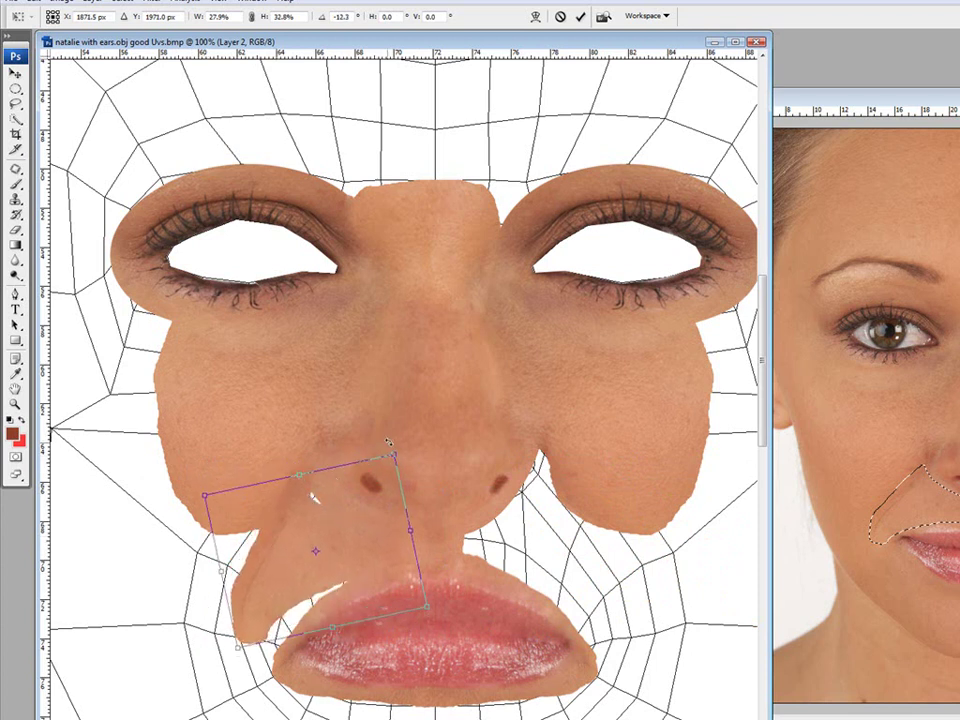
{"action": "left_click_drag", "start_coordinate": [398, 447], "coordinate": [406, 456]}
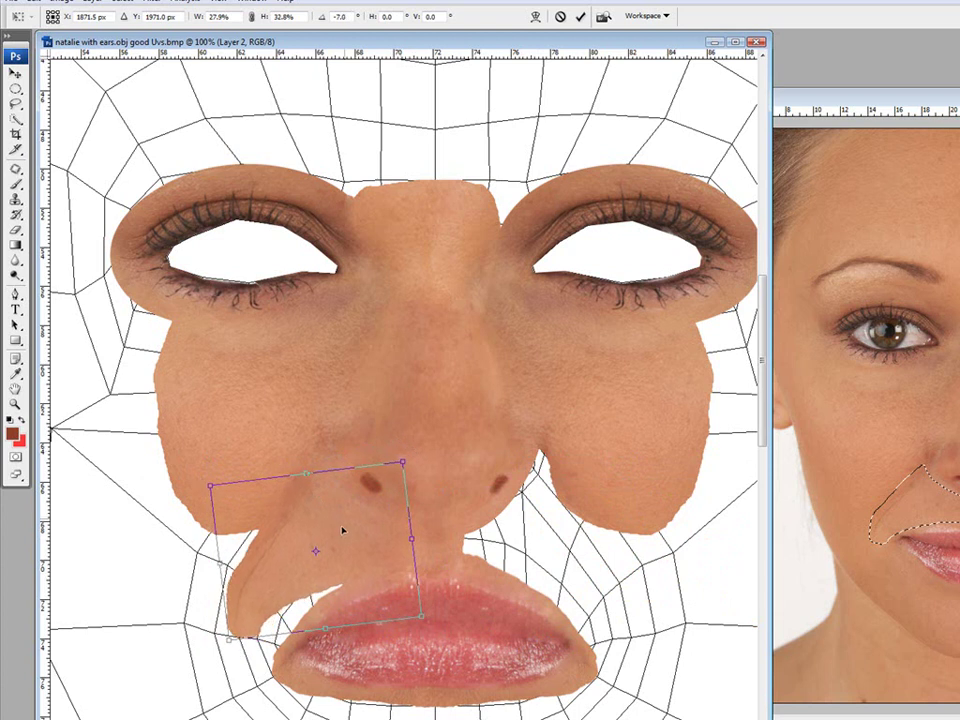
{"action": "mouse_move", "coordinate": [339, 547]}
{"action": "left_mouse_down"}
{"action": "mouse_move", "coordinate": [357, 540]}
{"action": "mouse_move", "coordinate": [349, 541]}
{"action": "left_mouse_up"}
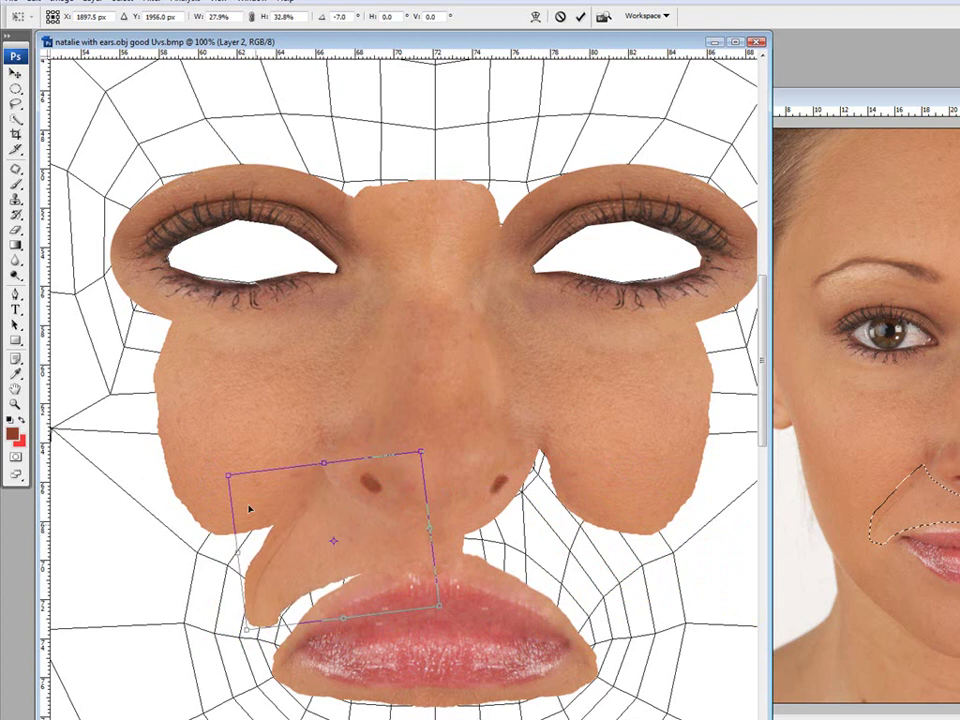
{"action": "left_click", "coordinate": [14, 70]}
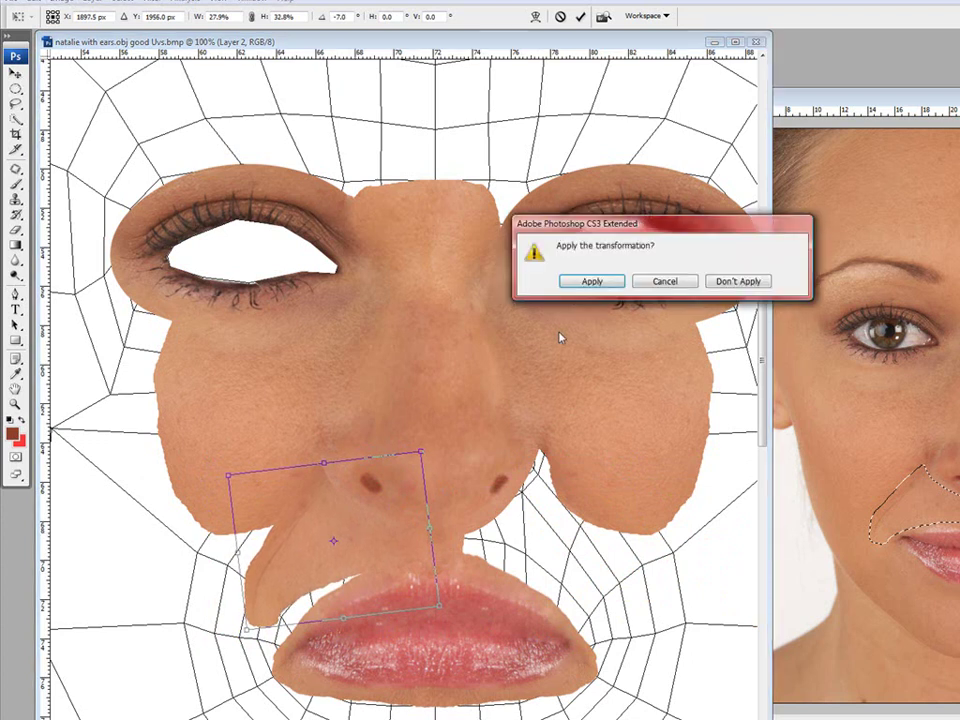
{"action": "left_click", "coordinate": [445, 212]}
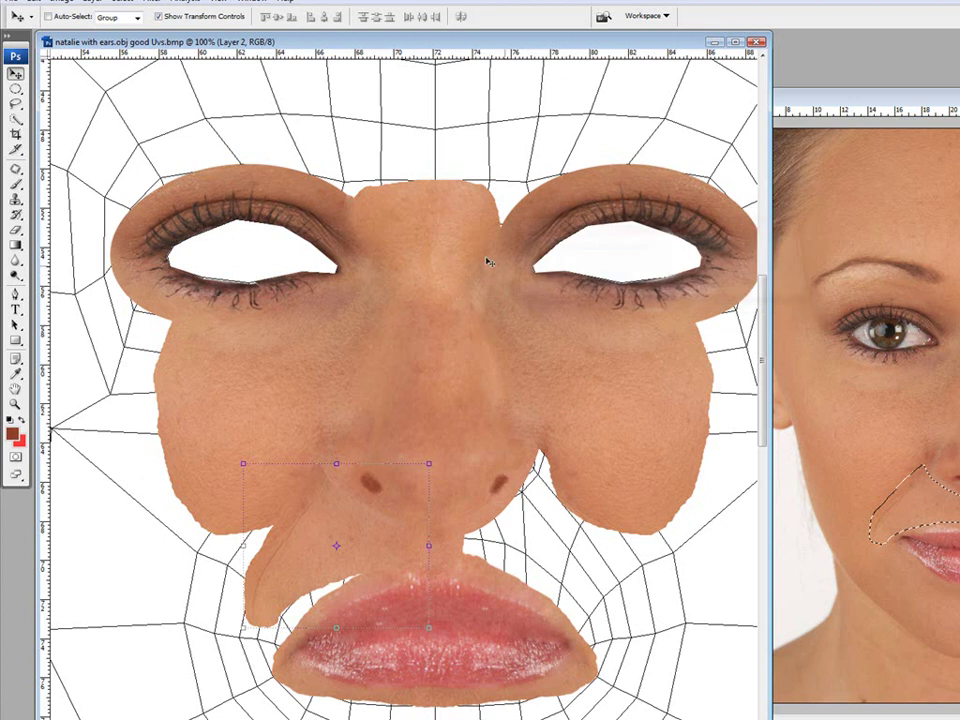
Warp the pasted skin piece outward and downward so it follows the left corner of the mouth
{"action": "left_click", "coordinate": [58, 2]}
{"action": "mouse_move", "coordinate": [34, 1]}
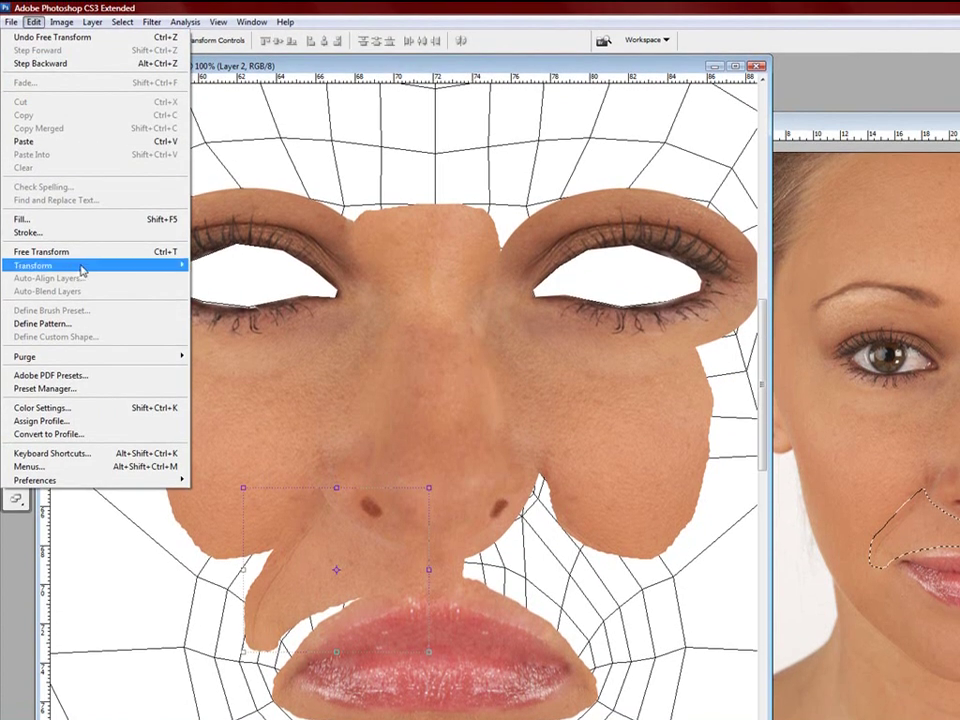
{"action": "mouse_move", "coordinate": [80, 270]}
{"action": "left_click", "coordinate": [262, 349]}
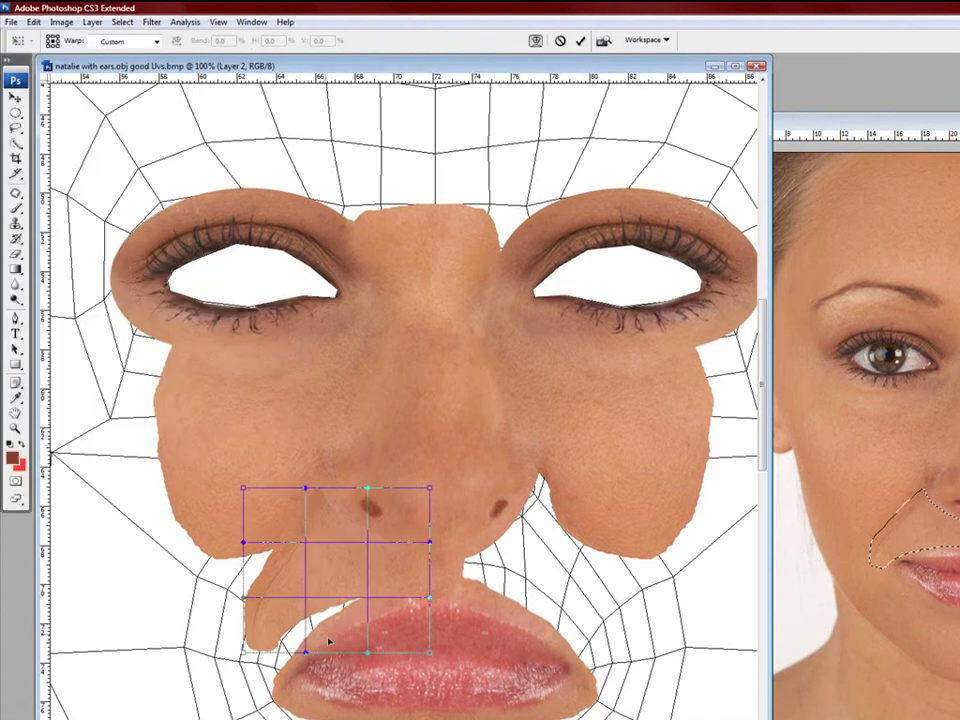
{"action": "left_click_drag", "start_coordinate": [294, 628], "coordinate": [282, 666]}
{"action": "left_click_drag", "start_coordinate": [283, 592], "coordinate": [270, 578]}
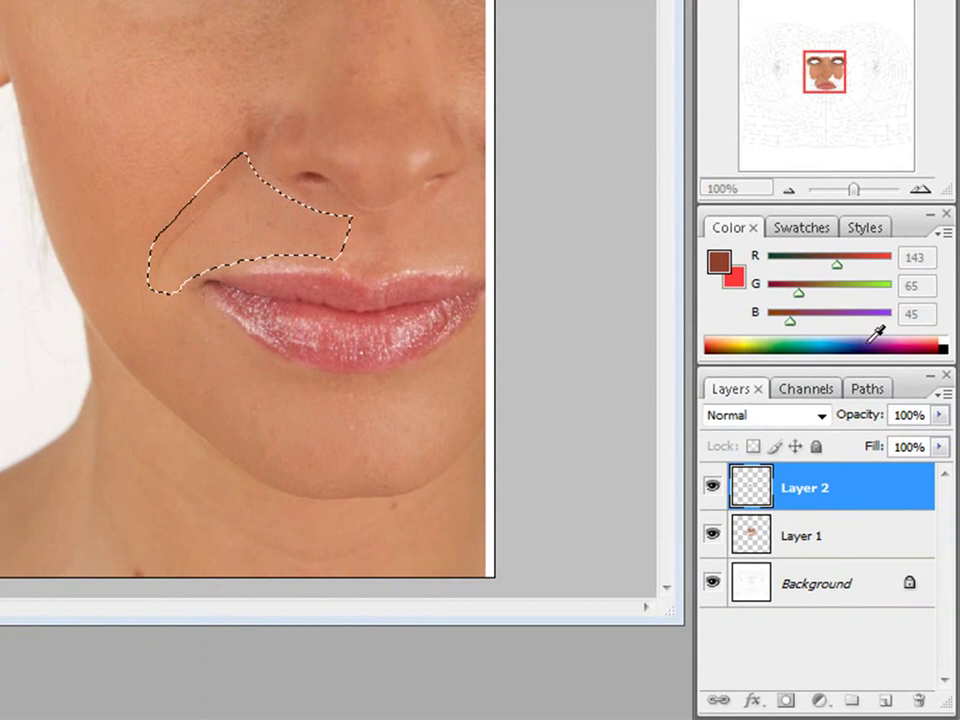
Refine the warp against the wireframe with Layer 2 made semi-transparent, apply it and restore the layer to 100% opacity
{"action": "left_click_drag", "start_coordinate": [942, 416], "coordinate": [916, 440]}
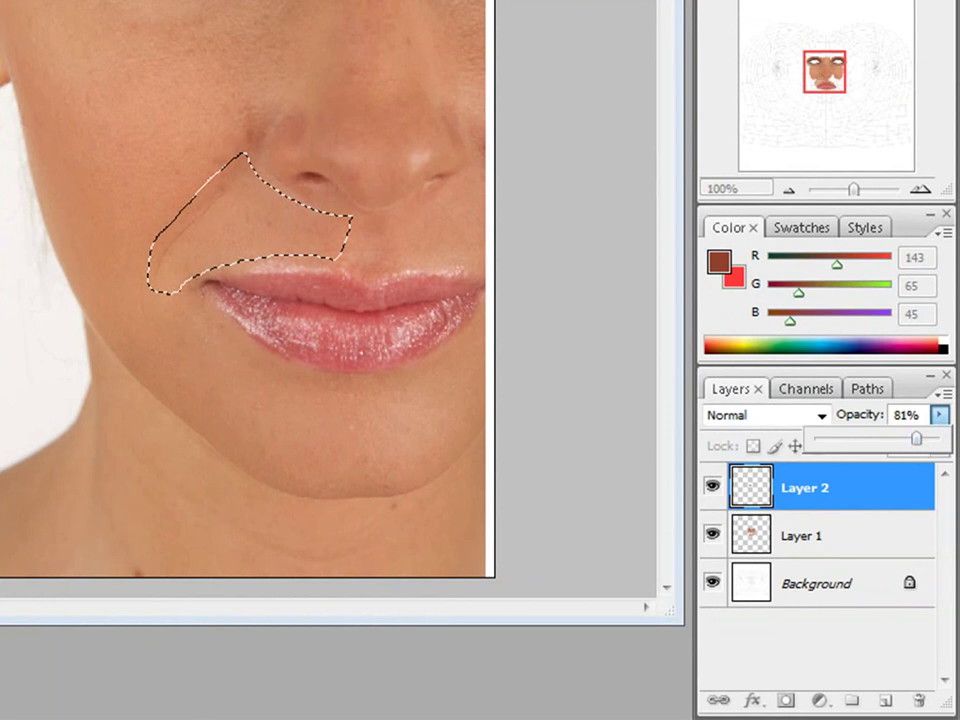
{"action": "key", "text": "Return"}
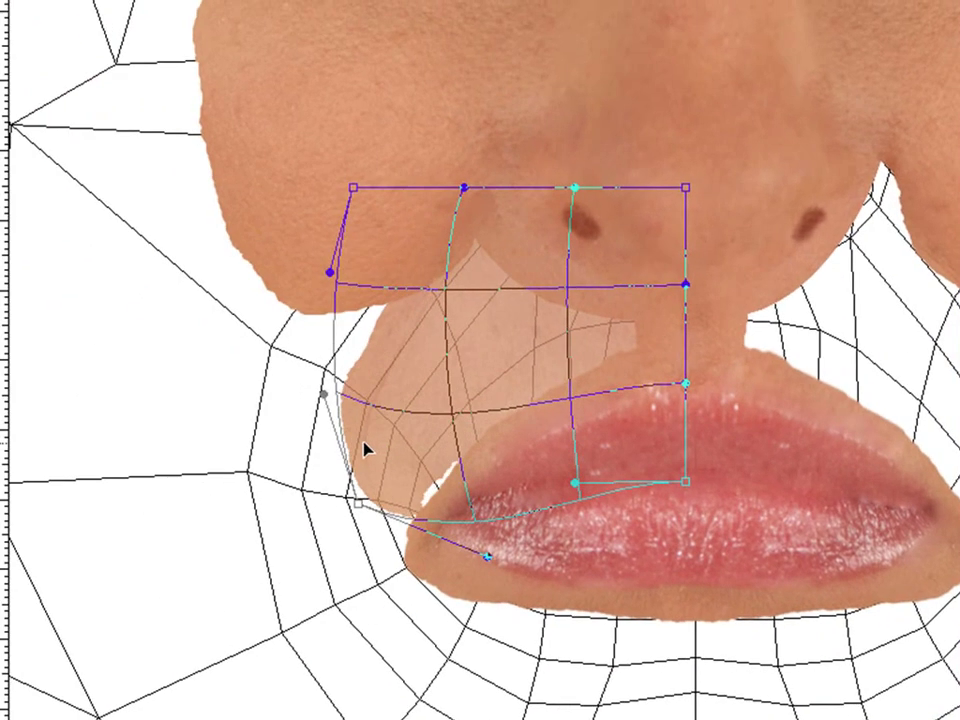
{"action": "left_click_drag", "start_coordinate": [388, 491], "coordinate": [456, 506]}
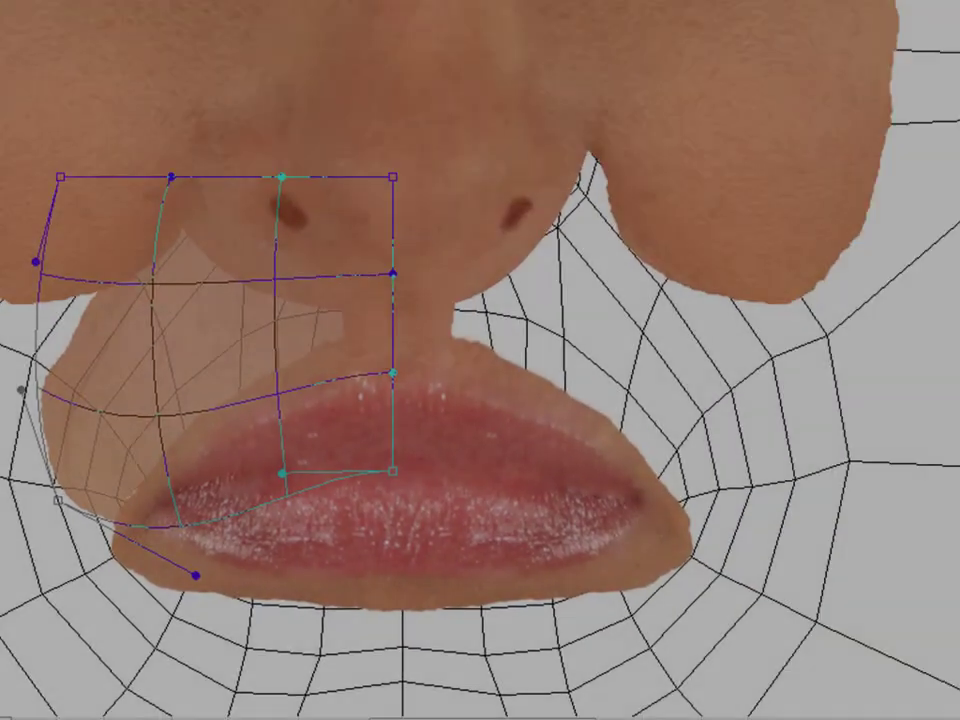
{"action": "key", "text": "Return"}
{"action": "left_click_drag", "start_coordinate": [938, 403], "coordinate": [938, 430]}
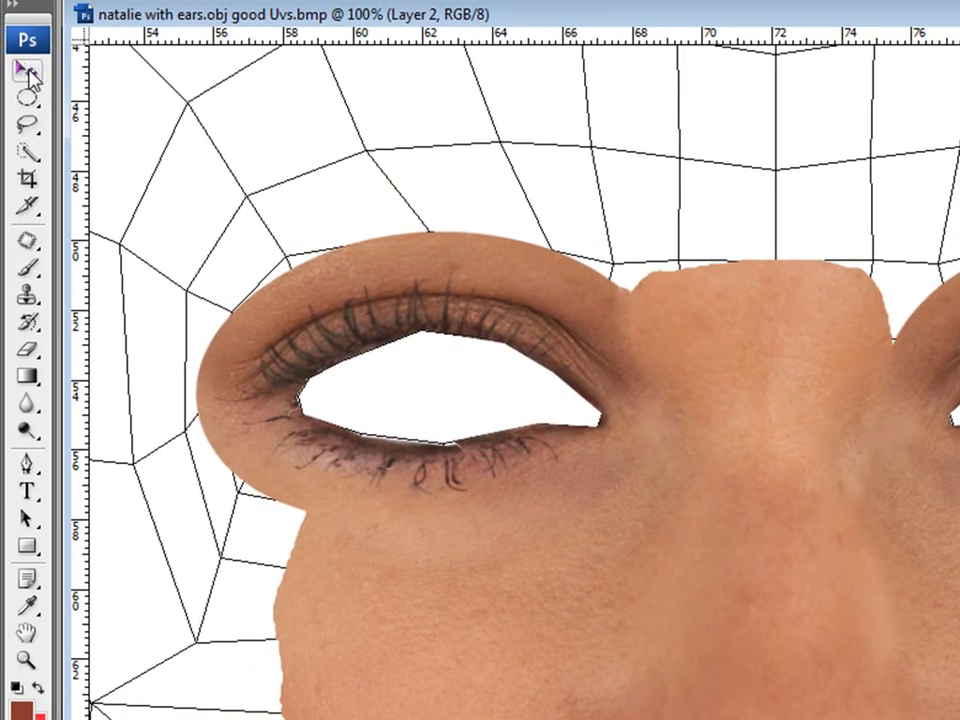
{"action": "key", "text": "Return"}
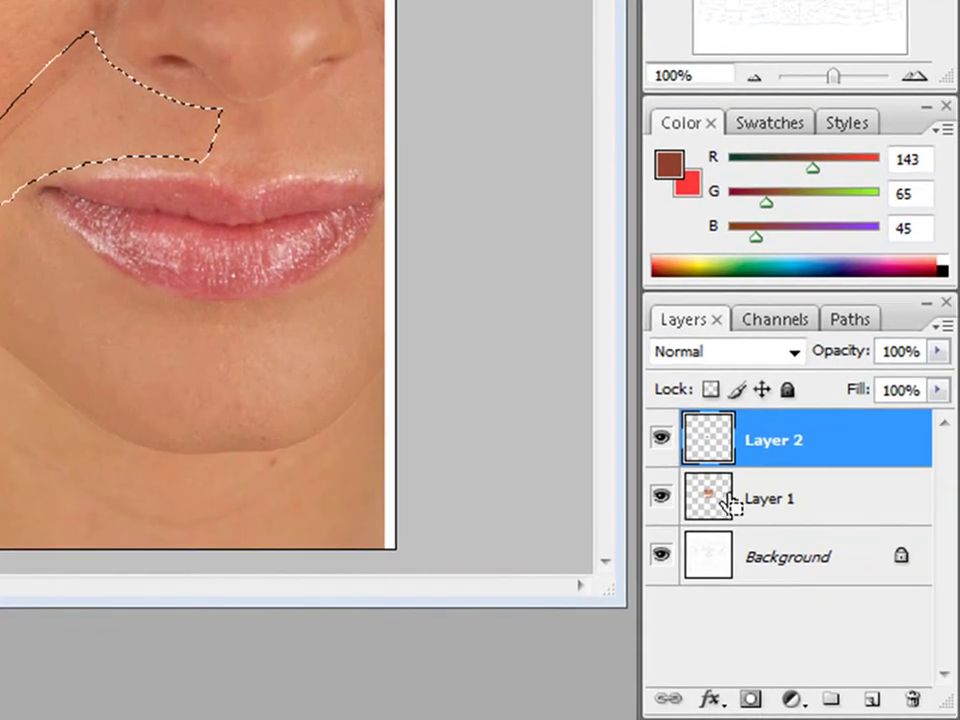
Merge Layer 2 with Layer 1 and clear the selection around the face texture
{"action": "left_click", "coordinate": [728, 502], "text": "ctrl"}
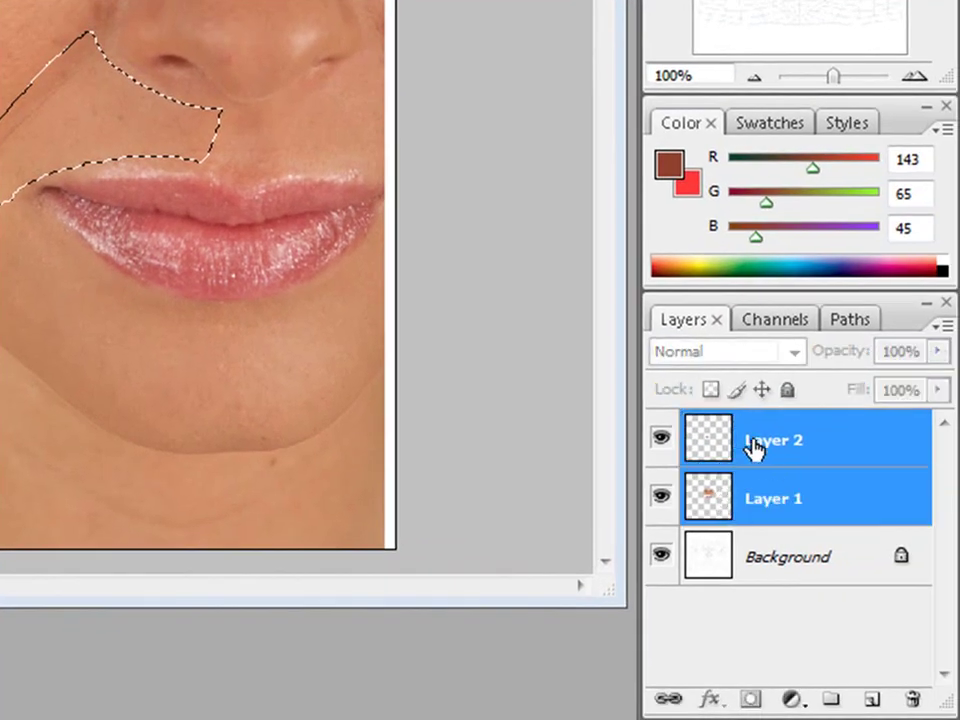
{"action": "right_click", "coordinate": [786, 455]}
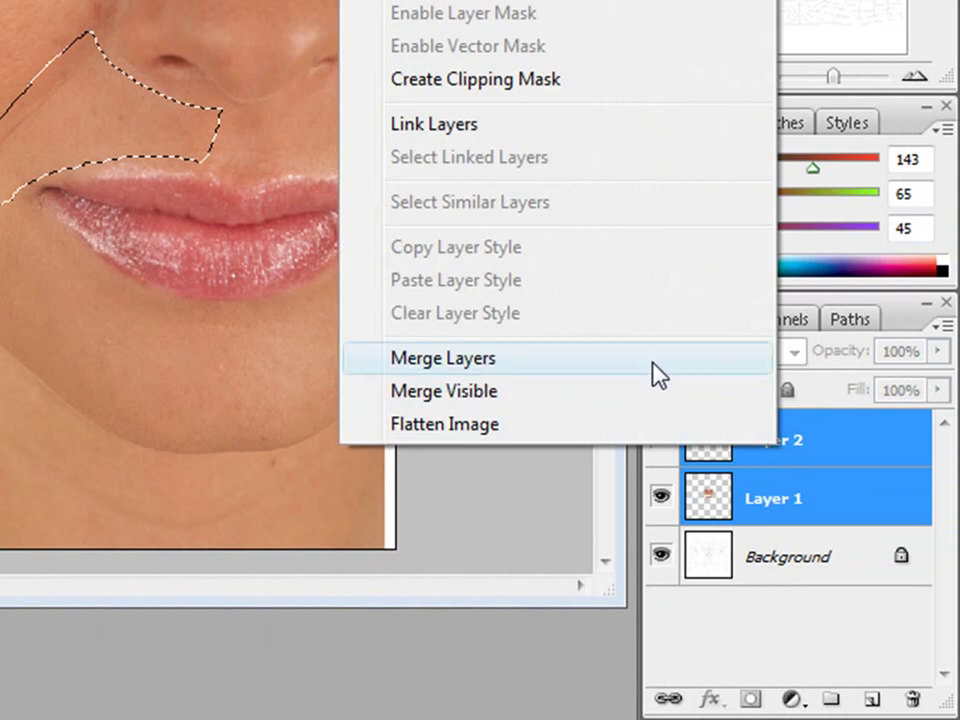
{"action": "left_click", "coordinate": [656, 376]}
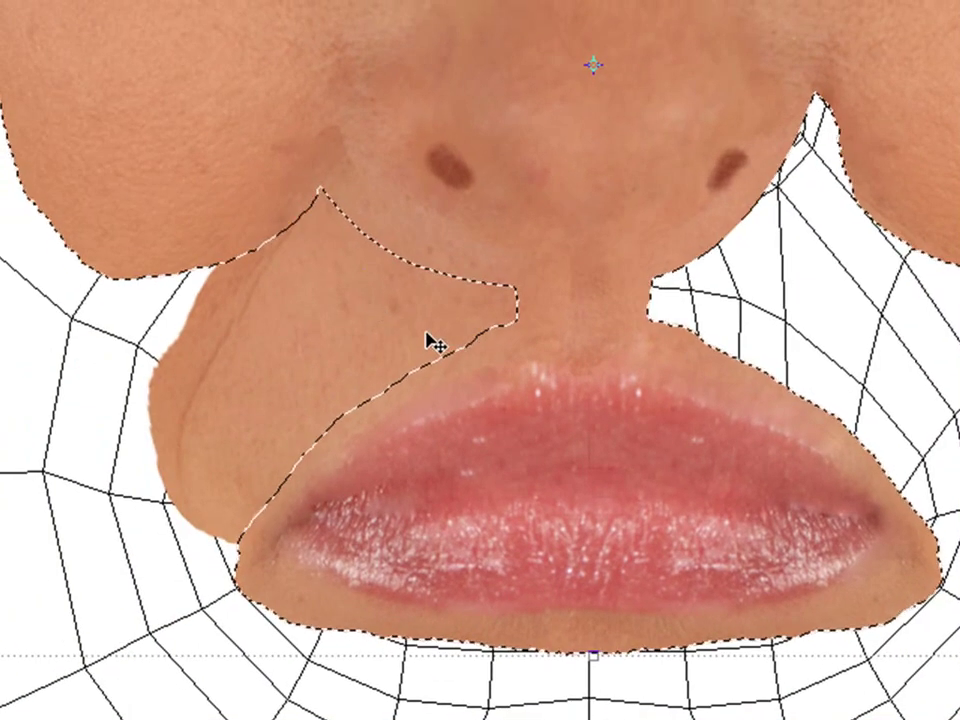
{"action": "key", "text": "ctrl+d"}
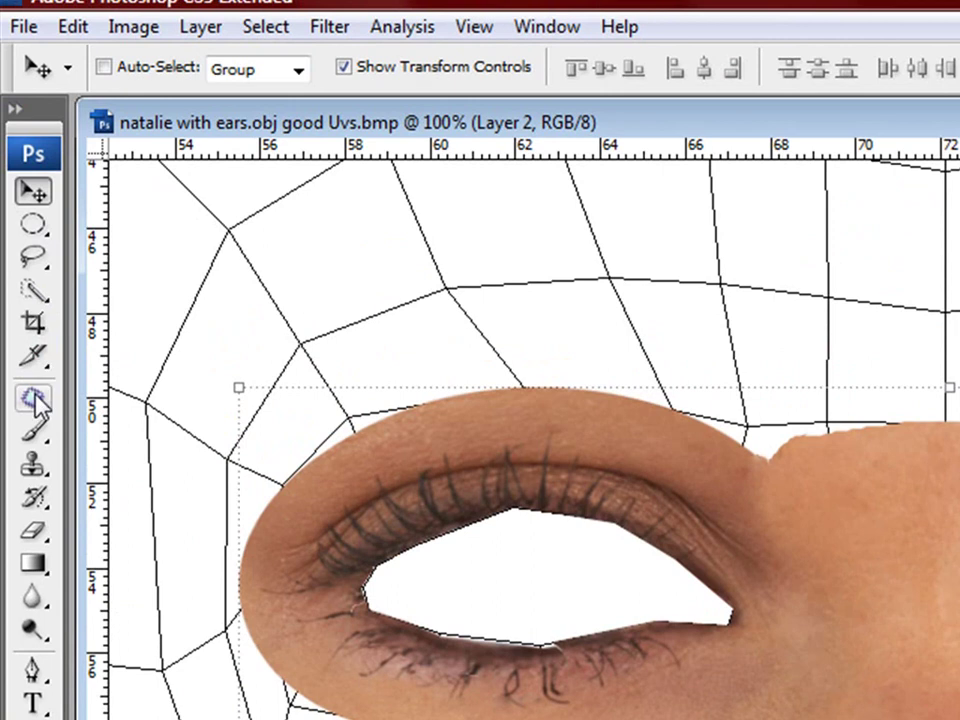
Blend a narrow strip along the right side of the nose with neighbouring skin using the Patch tool, and deselect it
{"action": "left_click", "coordinate": [33, 397]}
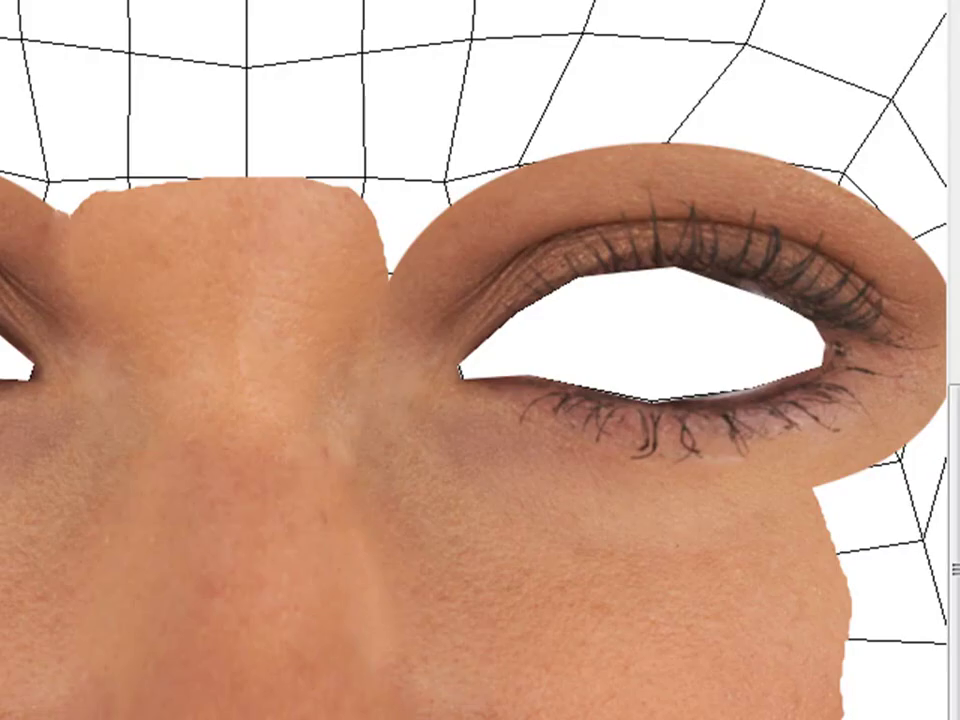
{"action": "left_click_drag", "start_coordinate": [0, 719], "coordinate": [36, 686]}
{"action": "mouse_move", "coordinate": [380, 543]}
{"action": "left_mouse_down"}
{"action": "mouse_move", "coordinate": [347, 490]}
{"action": "mouse_move", "coordinate": [349, 580]}
{"action": "mouse_move", "coordinate": [375, 639]}
{"action": "mouse_move", "coordinate": [399, 611]}
{"action": "mouse_move", "coordinate": [392, 575]}
{"action": "left_mouse_up"}
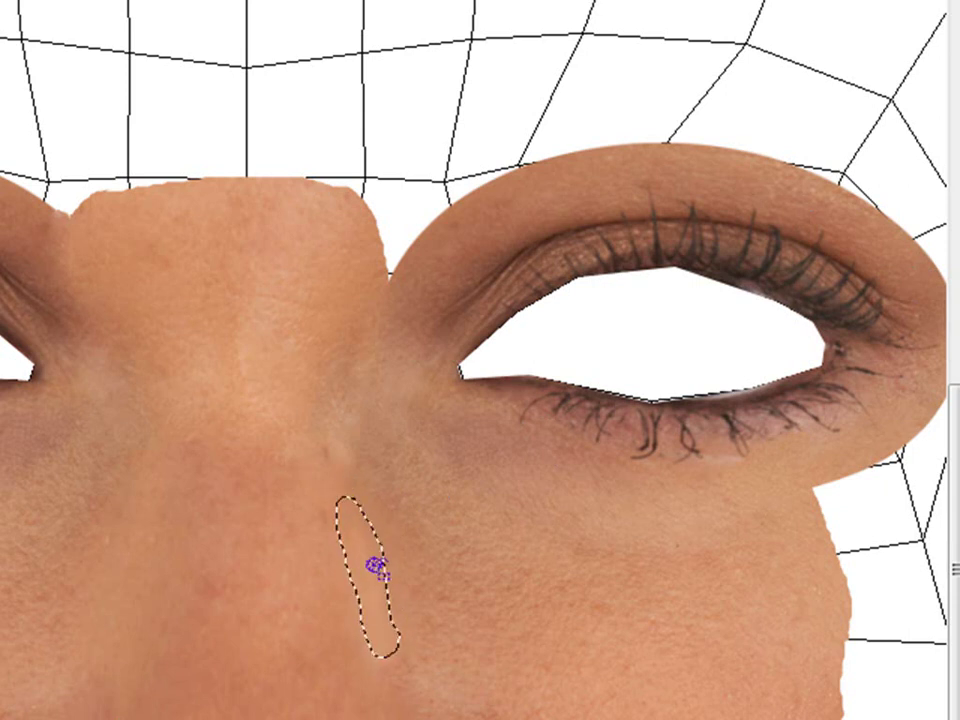
{"action": "left_click_drag", "start_coordinate": [343, 600], "coordinate": [316, 617]}
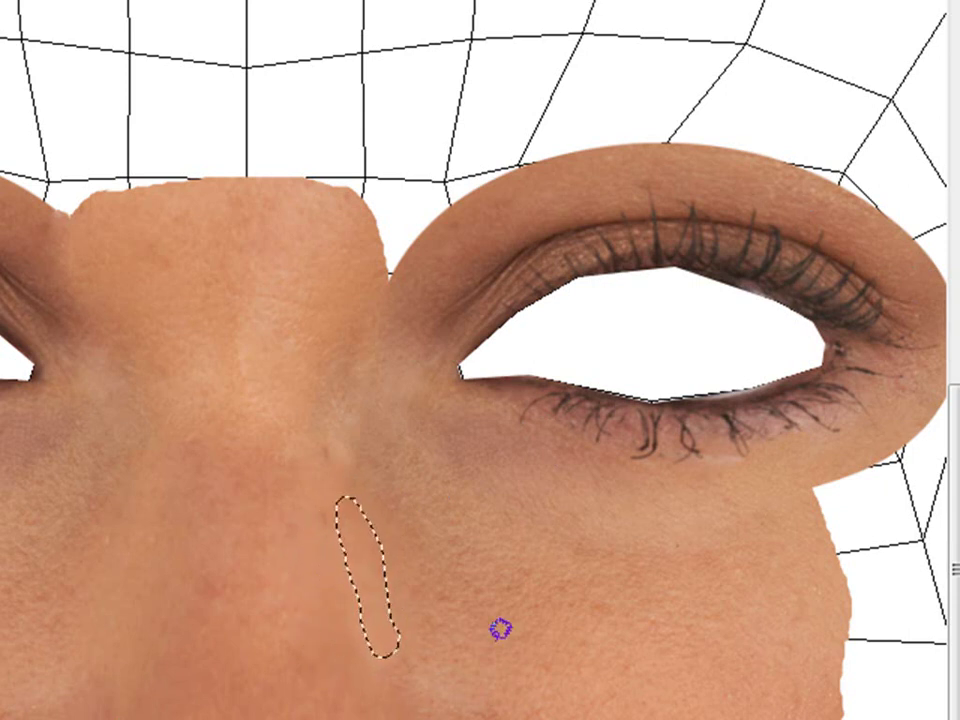
{"action": "key", "text": "ctrl+d"}
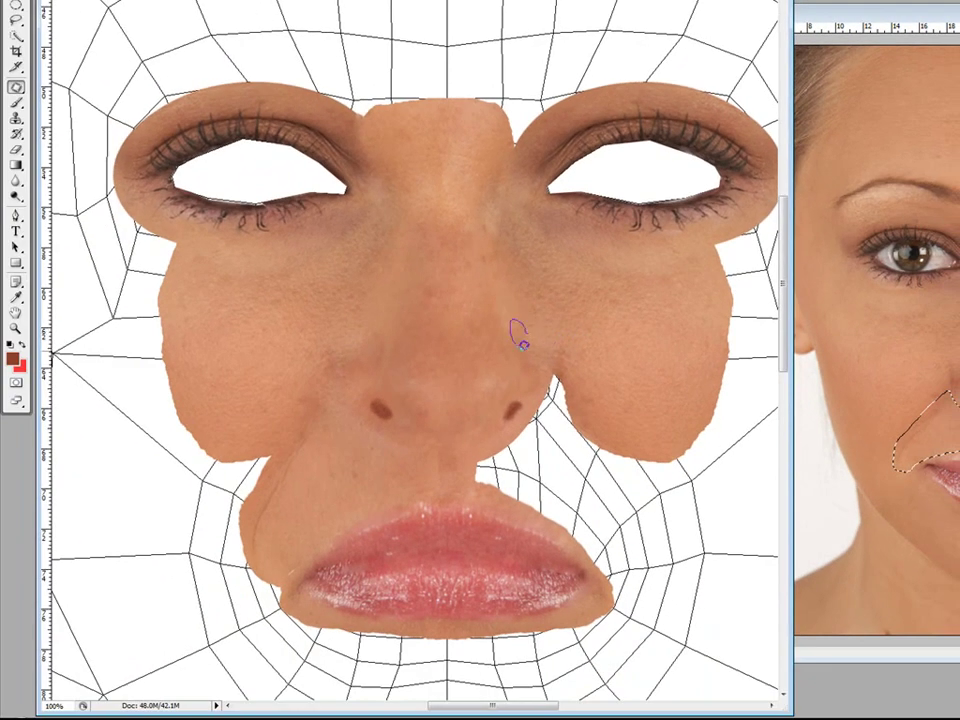
Patch a small area lower on the nose's right side and the vertical strip between nose and upper lip, and clear the selection
{"action": "left_click_drag", "start_coordinate": [523, 344], "coordinate": [514, 328]}
{"action": "left_click", "coordinate": [443, 460]}
{"action": "mouse_move", "coordinate": [438, 483]}
{"action": "left_mouse_down"}
{"action": "mouse_move", "coordinate": [436, 458]}
{"action": "mouse_move", "coordinate": [437, 466]}
{"action": "left_mouse_up"}
{"action": "key", "text": "ctrl+t"}
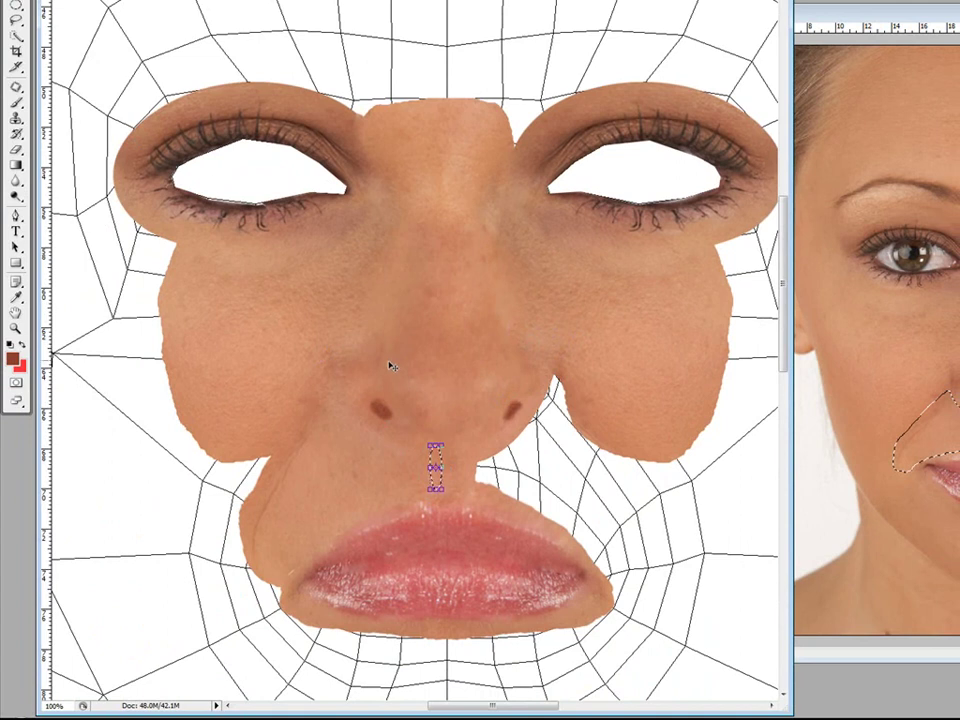
{"action": "key", "text": "ctrl+t"}
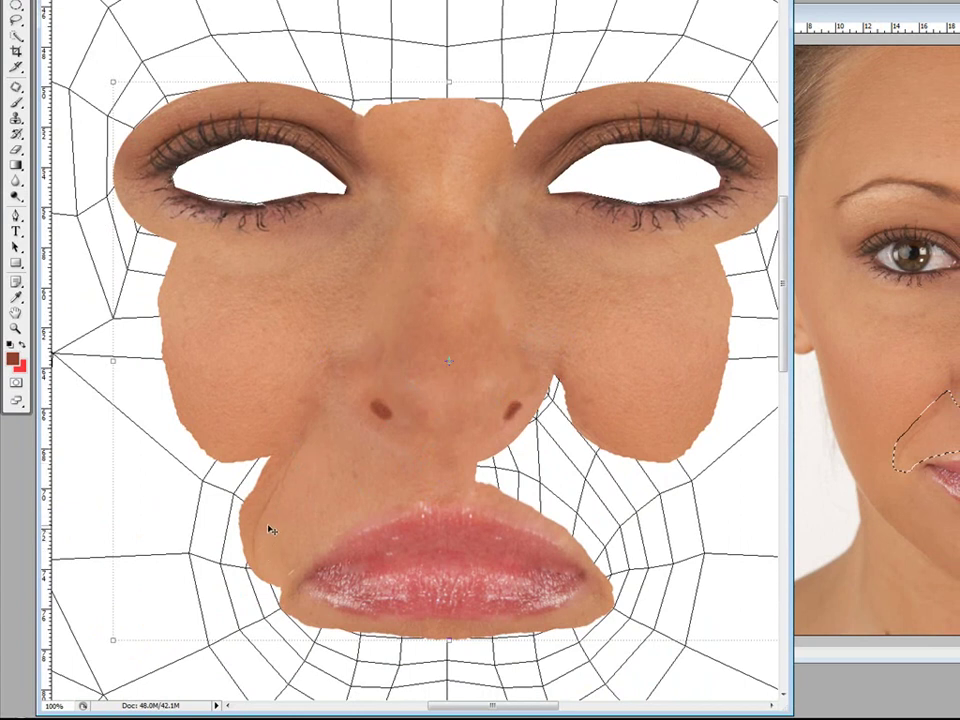
{"action": "key", "text": "Return"}
Lasso the skin between the left nostril, cheek and upper lip, and copy it onto a new layer
{"action": "left_click", "coordinate": [16, 20]}
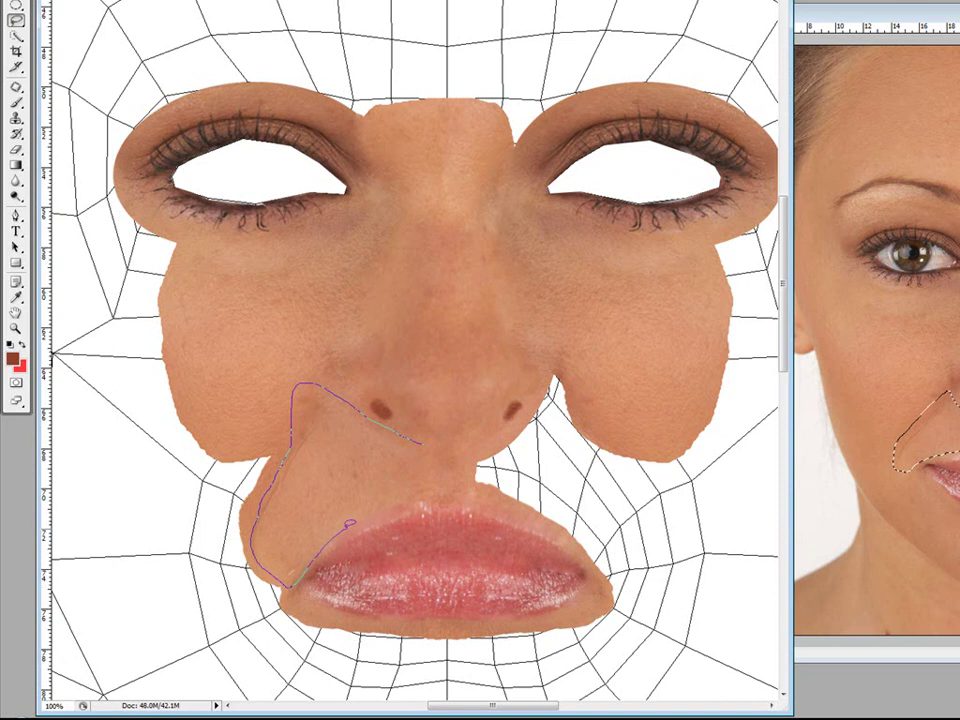
{"action": "double_click", "coordinate": [427, 440]}
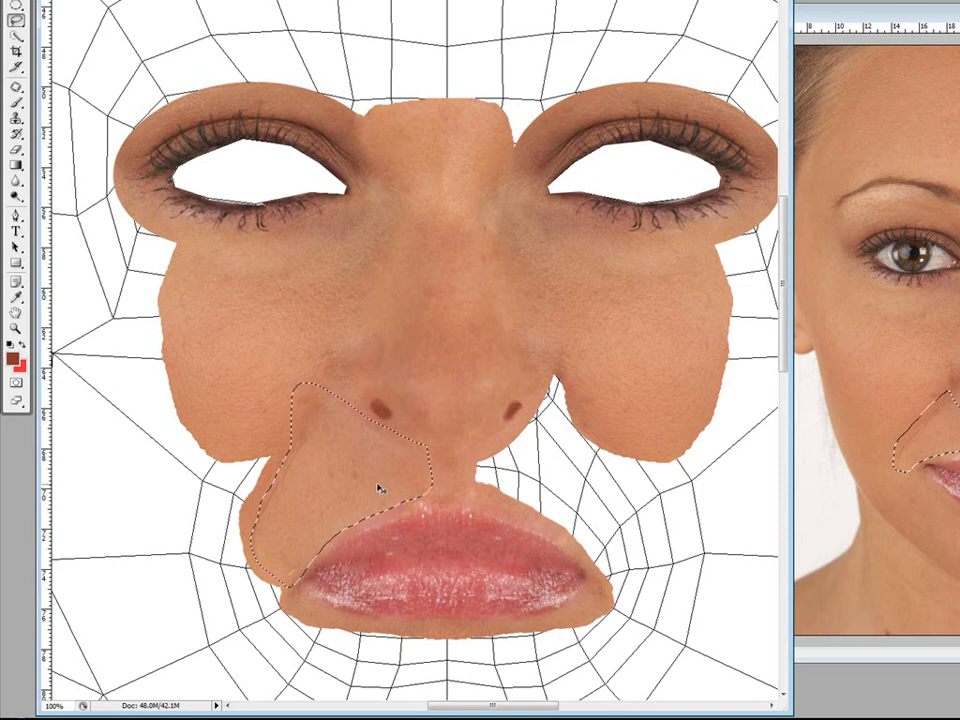
{"action": "key", "text": "ctrl+d"}
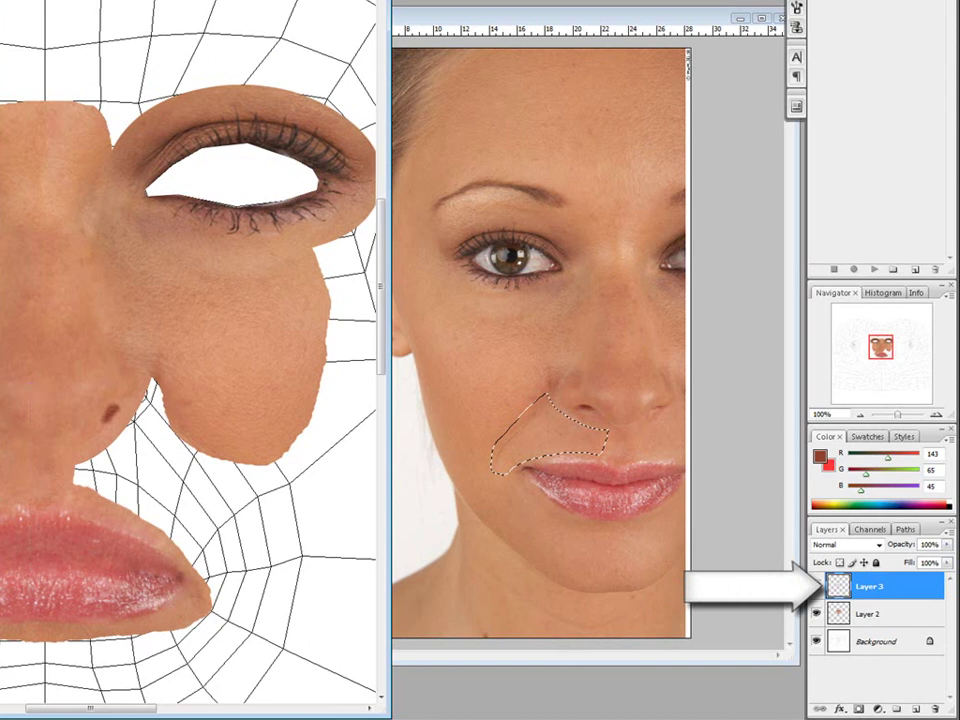
Flip the copied skin piece on Layer 3 horizontally and move it between the right nostril, right cheek and upper lip
{"action": "left_click_drag", "start_coordinate": [0, 498], "coordinate": [0, 369]}
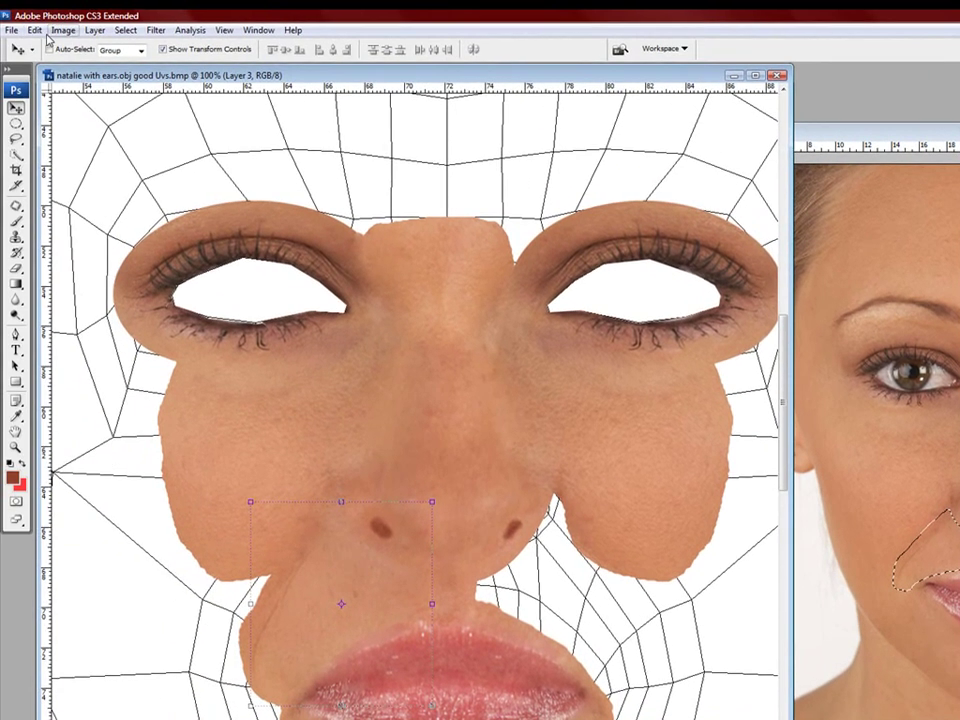
{"action": "left_click", "coordinate": [35, 30]}
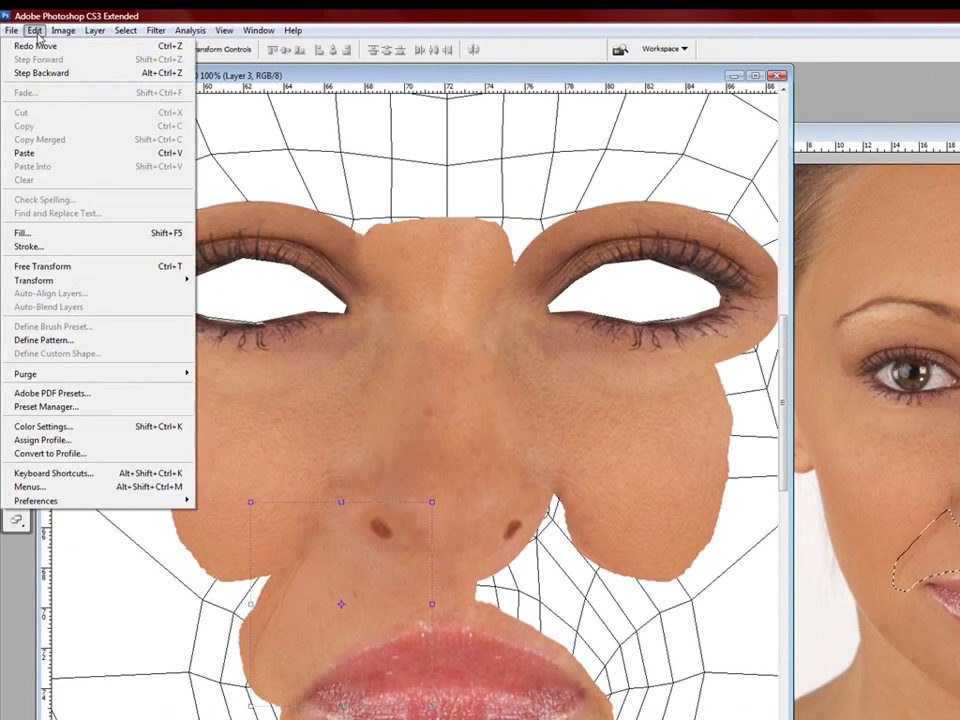
{"action": "mouse_move", "coordinate": [111, 279]}
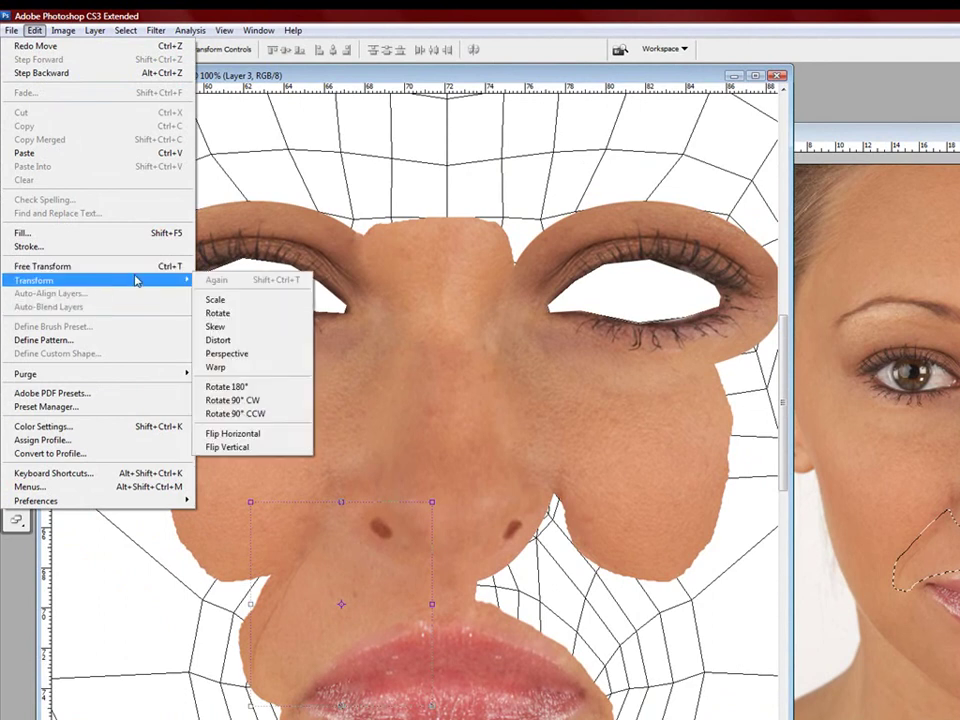
{"action": "left_click", "coordinate": [255, 435]}
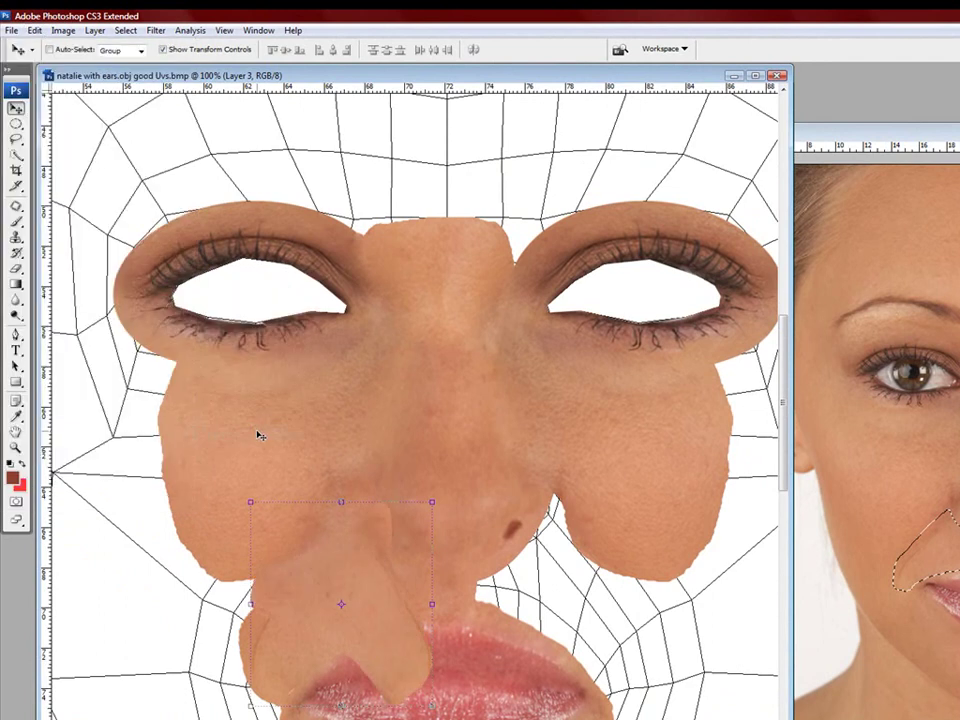
{"action": "left_click_drag", "start_coordinate": [341, 593], "coordinate": [538, 594]}
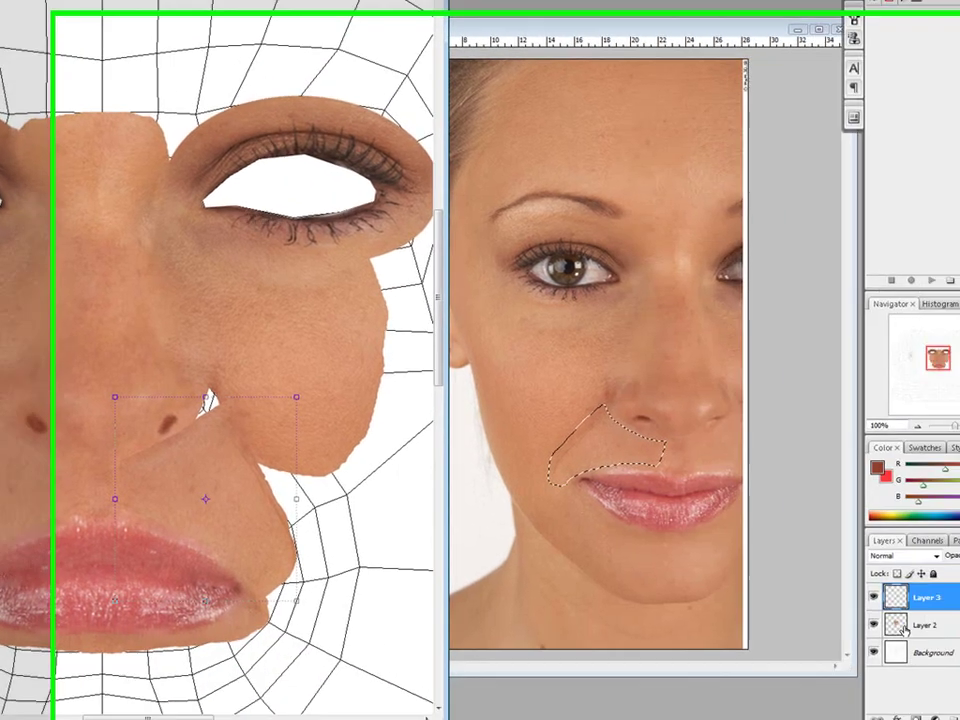
Merge Layer 3 with Layer 2 into a single face texture layer
{"action": "left_click", "coordinate": [848, 608], "text": "shift"}
{"action": "right_click", "coordinate": [851, 594]}
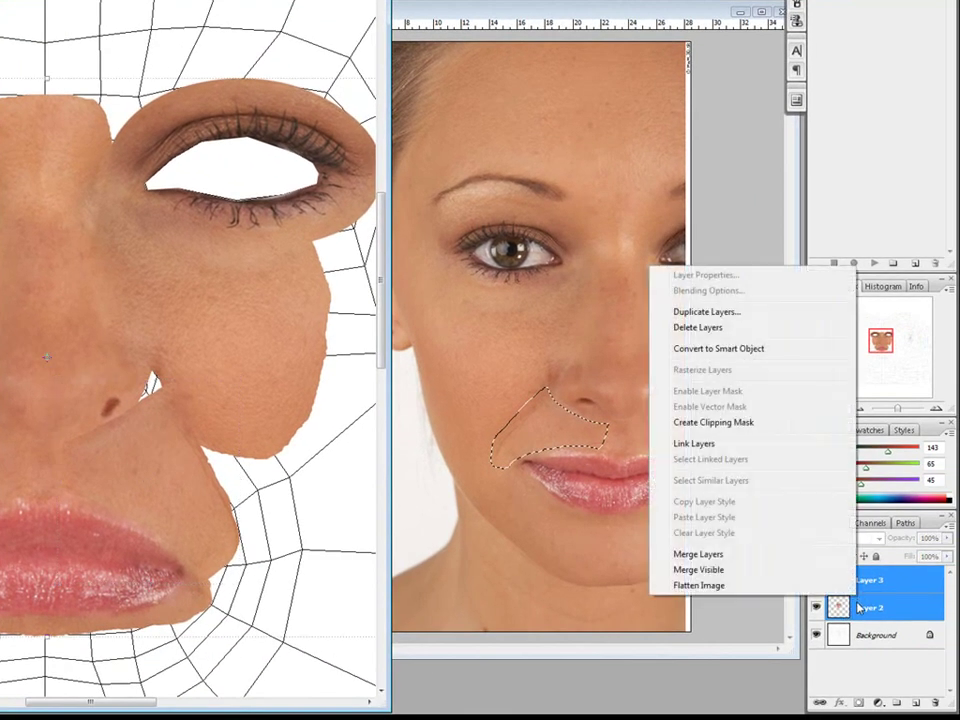
{"action": "left_click", "coordinate": [829, 555]}
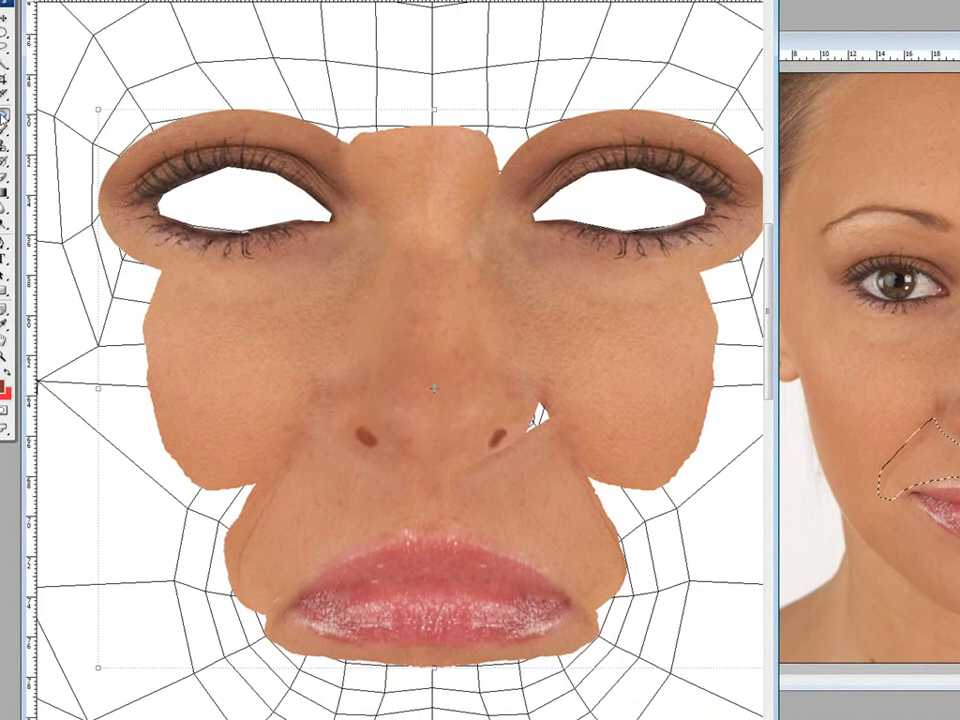
Blend the seam between the right nostril and the upper lip with neighbouring skin using the Patch tool
{"action": "left_click", "coordinate": [2, 119]}
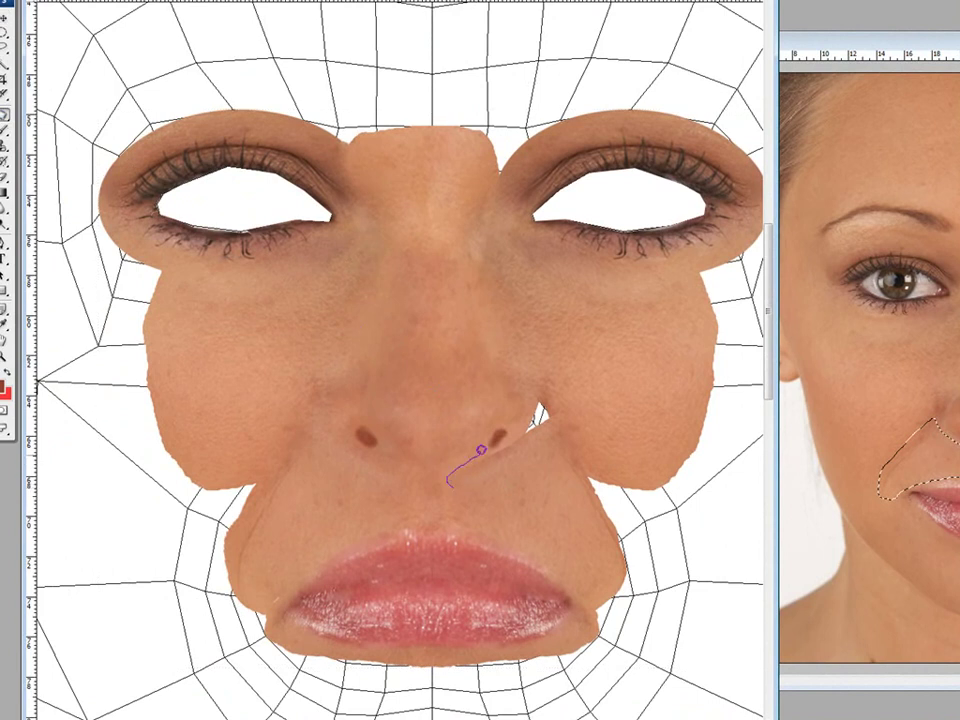
{"action": "left_click_drag", "start_coordinate": [455, 477], "coordinate": [467, 476]}
{"action": "left_click_drag", "start_coordinate": [540, 425], "coordinate": [538, 428]}
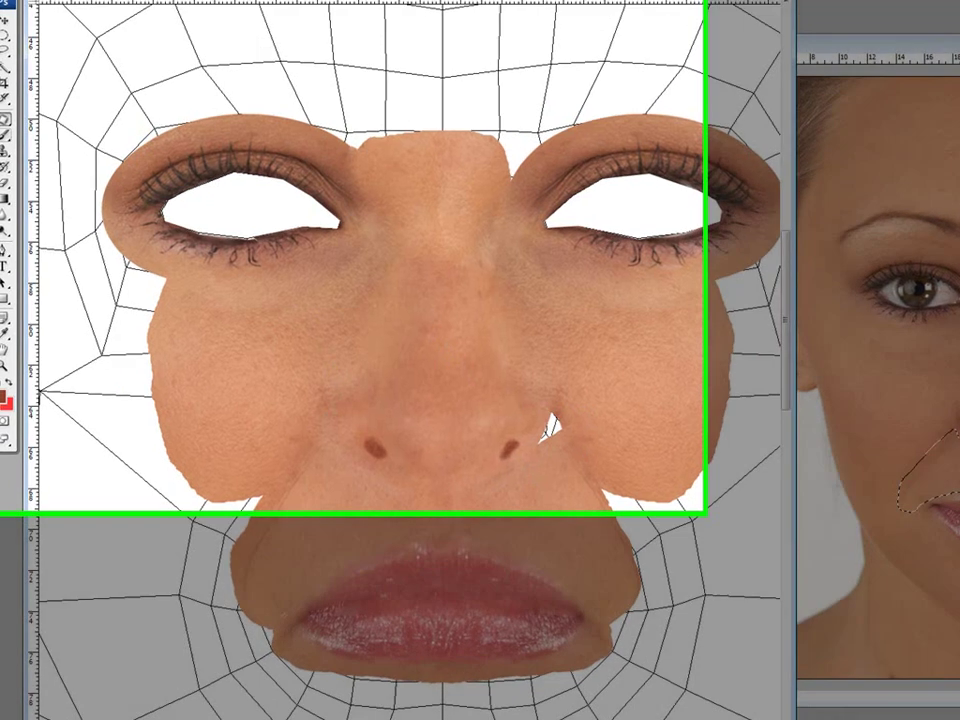
Fill the gap between the right nostril and cheek with sampled skin using the Healing Brush
{"action": "right_click", "coordinate": [10, 123]}
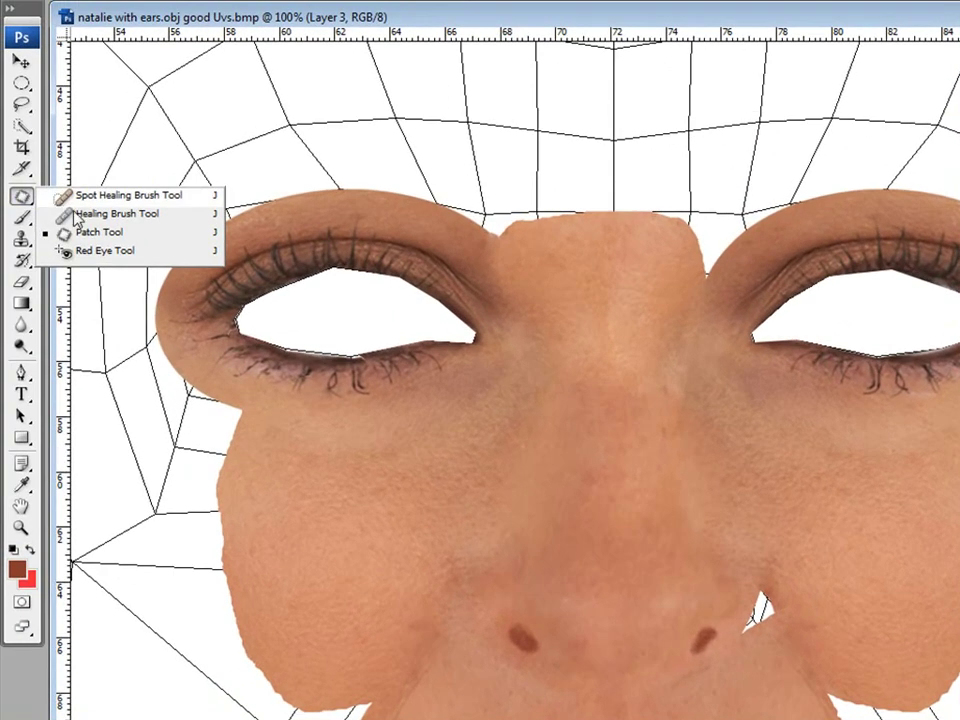
{"action": "left_click", "coordinate": [86, 216]}
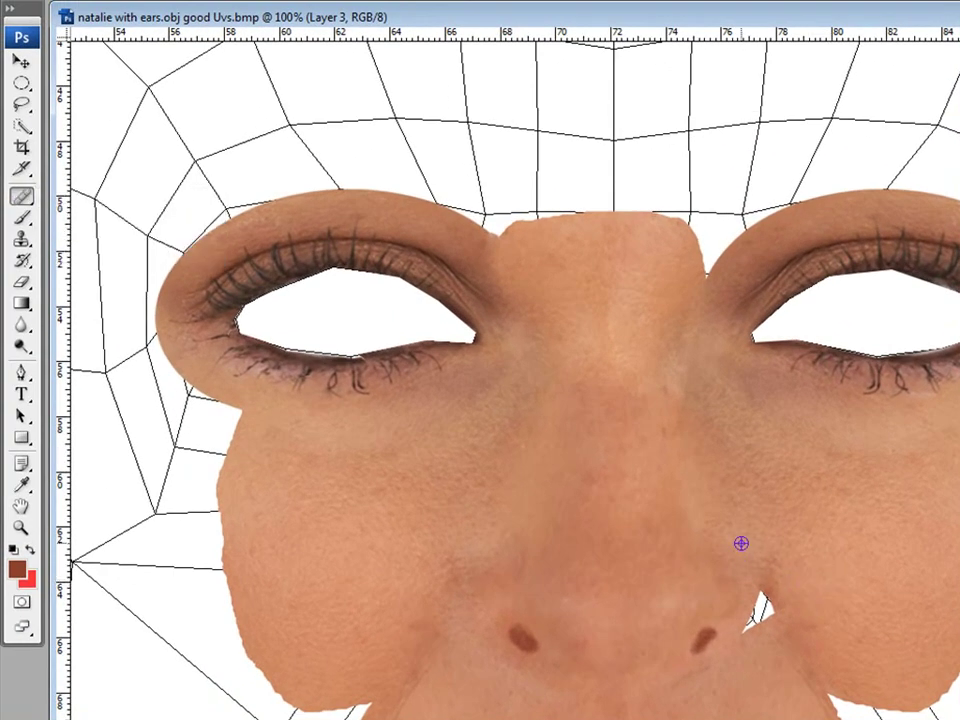
{"action": "mouse_move", "coordinate": [760, 596]}
{"action": "left_mouse_down"}
{"action": "mouse_move", "coordinate": [787, 634]}
{"action": "mouse_move", "coordinate": [765, 555]}
{"action": "mouse_move", "coordinate": [778, 609]}
{"action": "mouse_move", "coordinate": [769, 593]}
{"action": "mouse_move", "coordinate": [774, 602]}
{"action": "mouse_move", "coordinate": [750, 624]}
{"action": "left_mouse_up"}
{"action": "left_click", "coordinate": [806, 634], "text": "alt"}
{"action": "left_click", "coordinate": [759, 640], "text": "alt"}
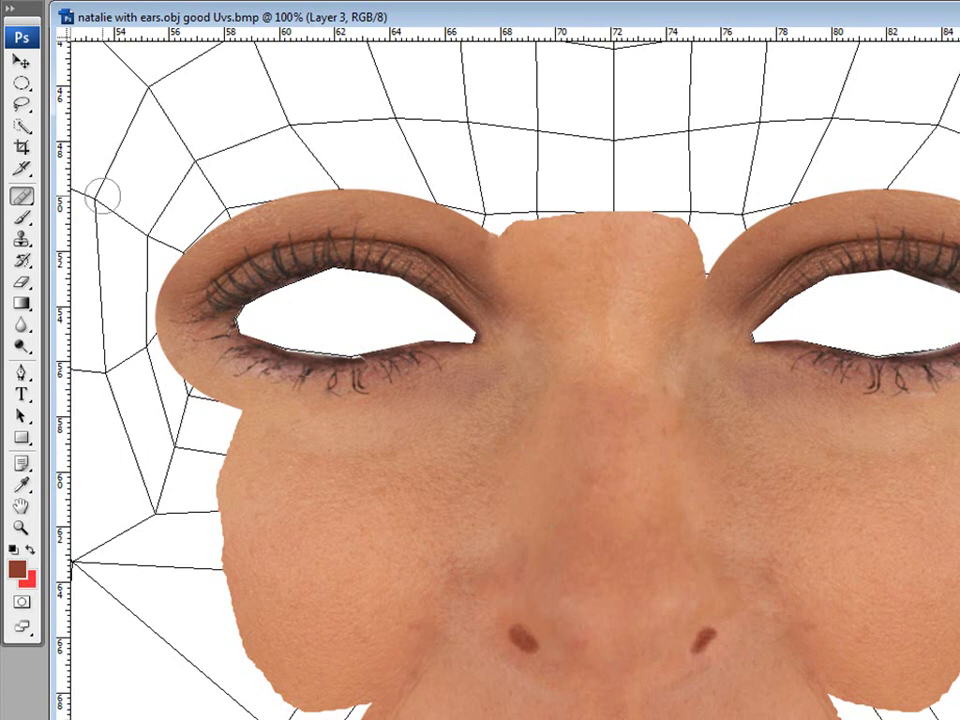
Patch the small healed area beside the right nostril, clear its selection, and hide the Background layer
{"action": "left_click", "coordinate": [25, 199]}
{"action": "left_click", "coordinate": [95, 233]}
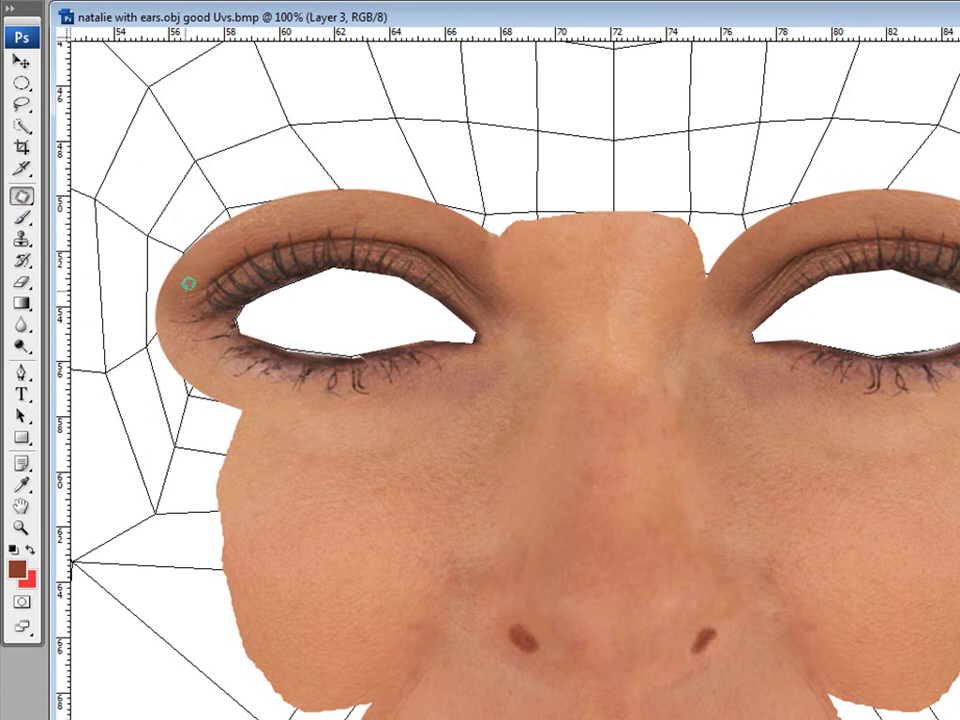
{"action": "left_click_drag", "start_coordinate": [788, 613], "coordinate": [762, 585]}
{"action": "left_click", "coordinate": [21, 60]}
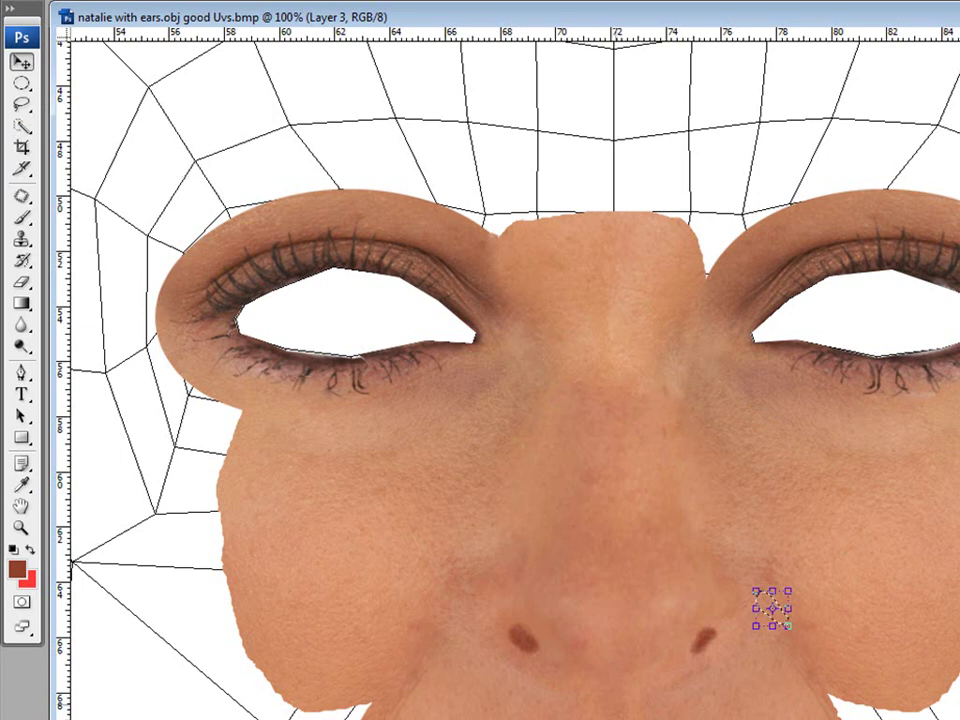
{"action": "key", "text": "ctrl+t"}
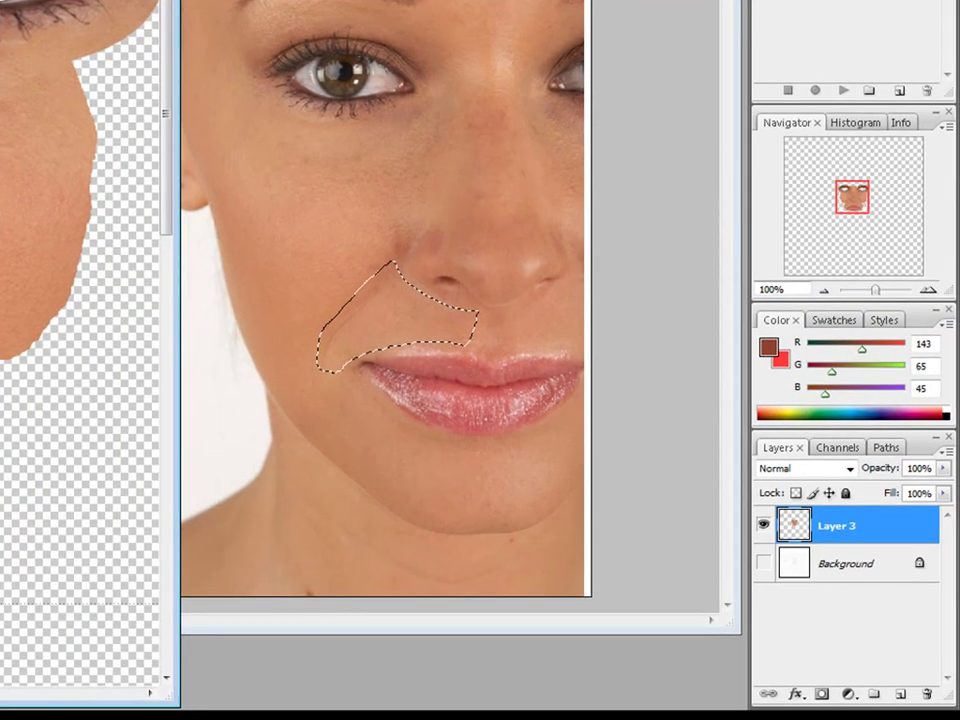
{"action": "left_click", "coordinate": [16, 51]}
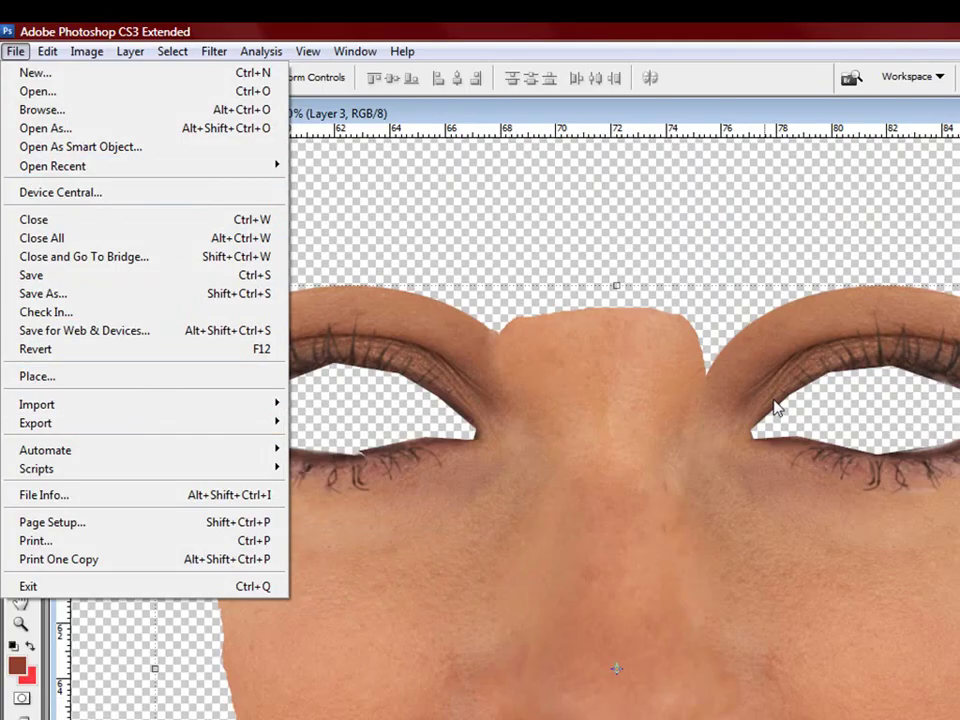
{"action": "left_click", "coordinate": [787, 118]}
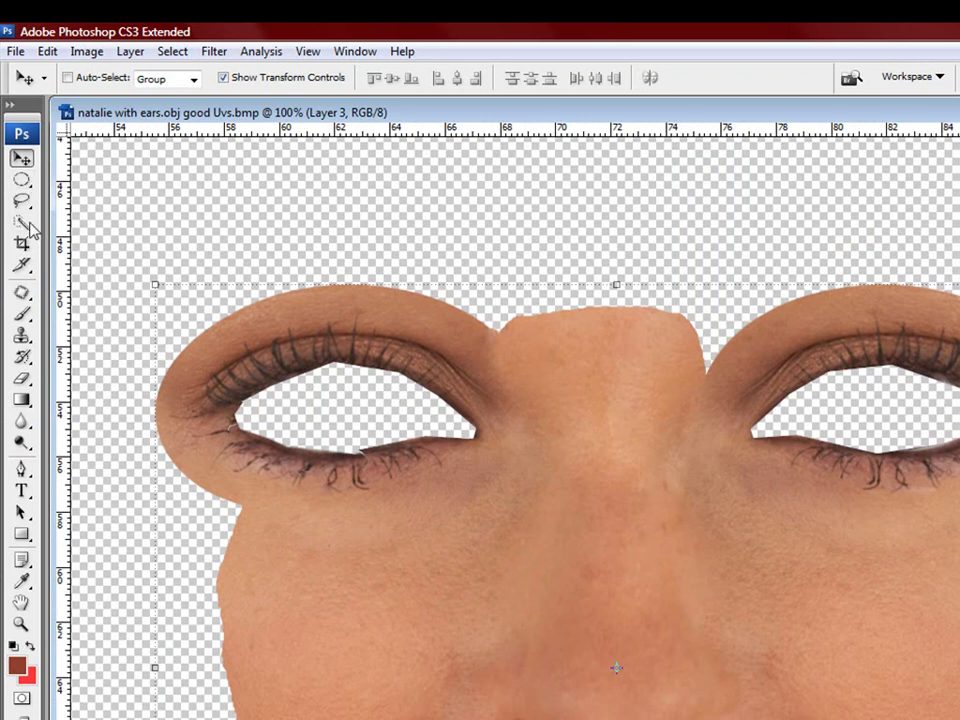
{"action": "left_click", "coordinate": [22, 181]}
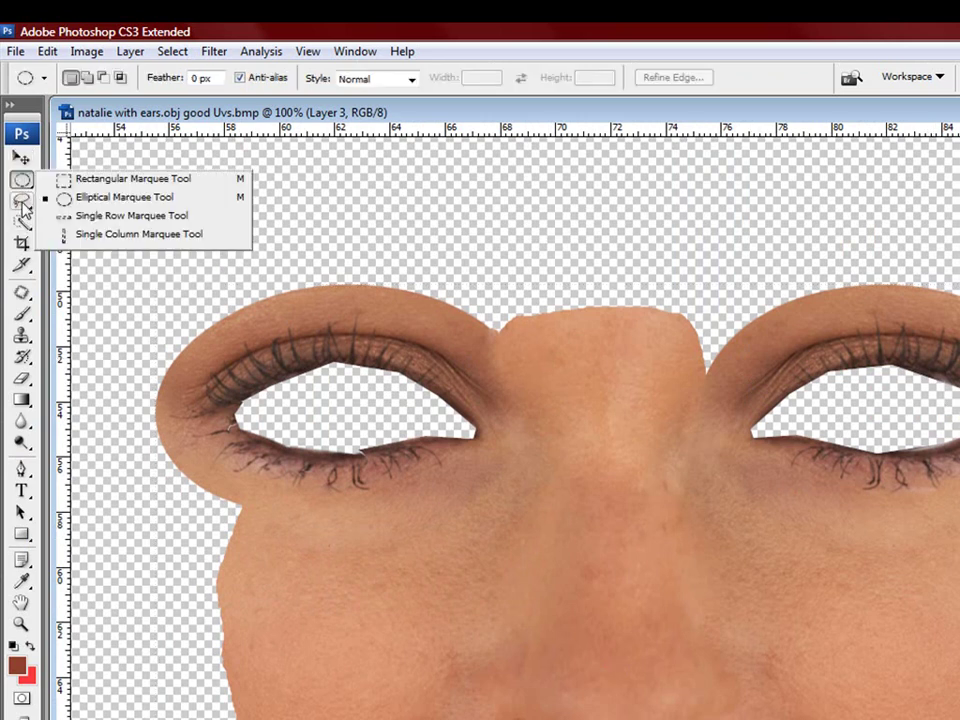
{"action": "left_click", "coordinate": [22, 200]}
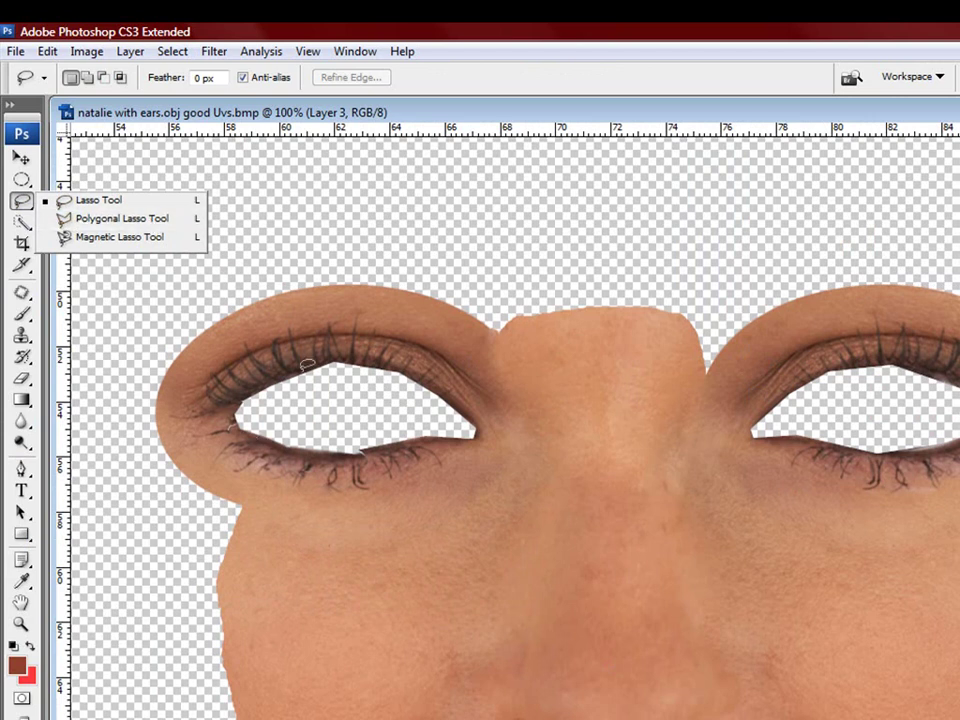
Check the face texture over the UV wireframe at 60% layer opacity, then restore 100% opacity with the Background layer hidden
{"action": "left_click", "coordinate": [904, 118]}
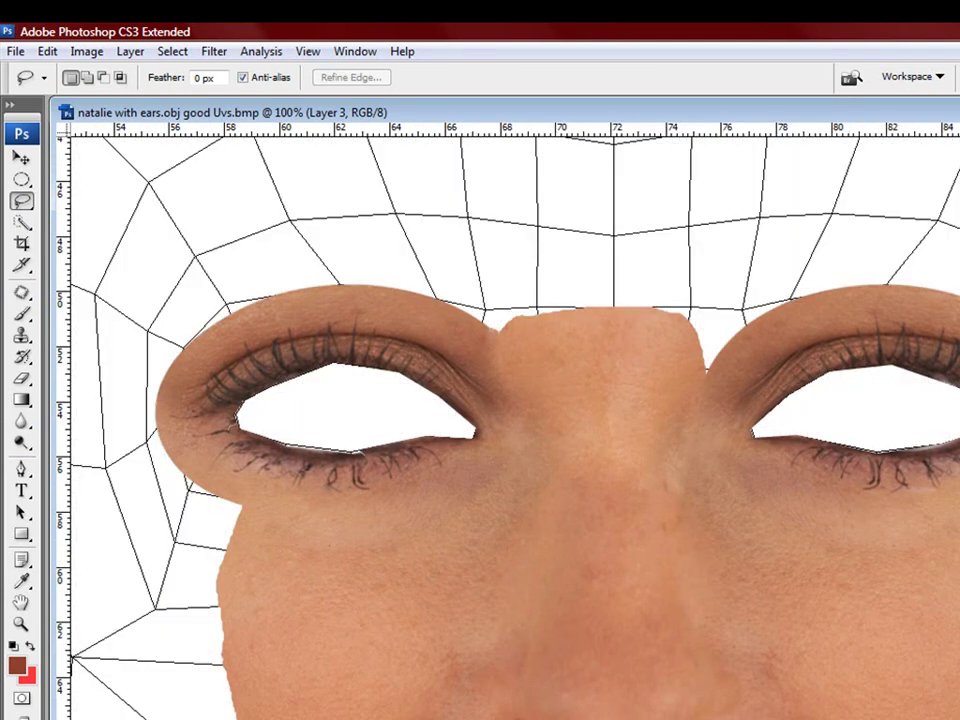
{"action": "key", "text": "6"}
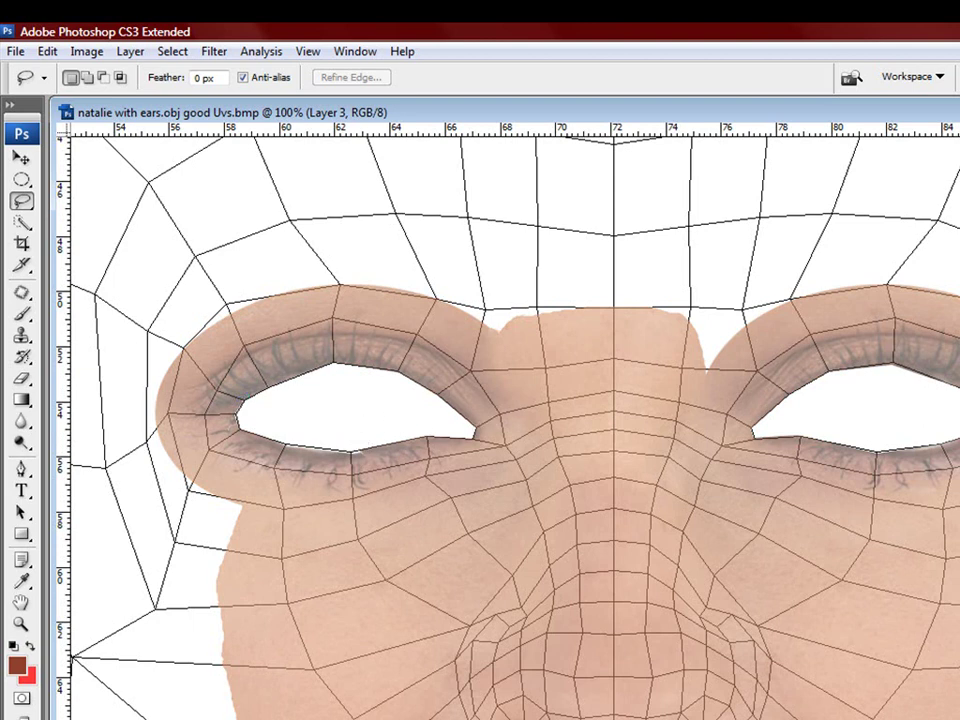
{"action": "key", "text": "0"}
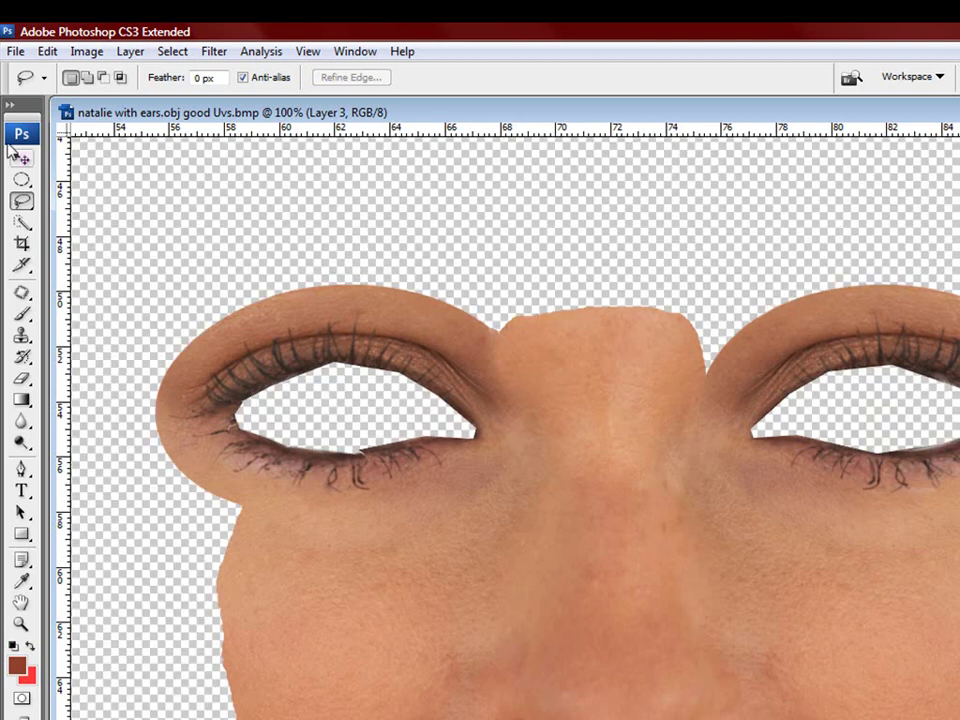
Save the texture to the Desktop as a 24-bit Windows BMP, overwriting "natalie with ears.obj good Uvs colour map.bmp"
{"action": "left_click", "coordinate": [15, 51]}
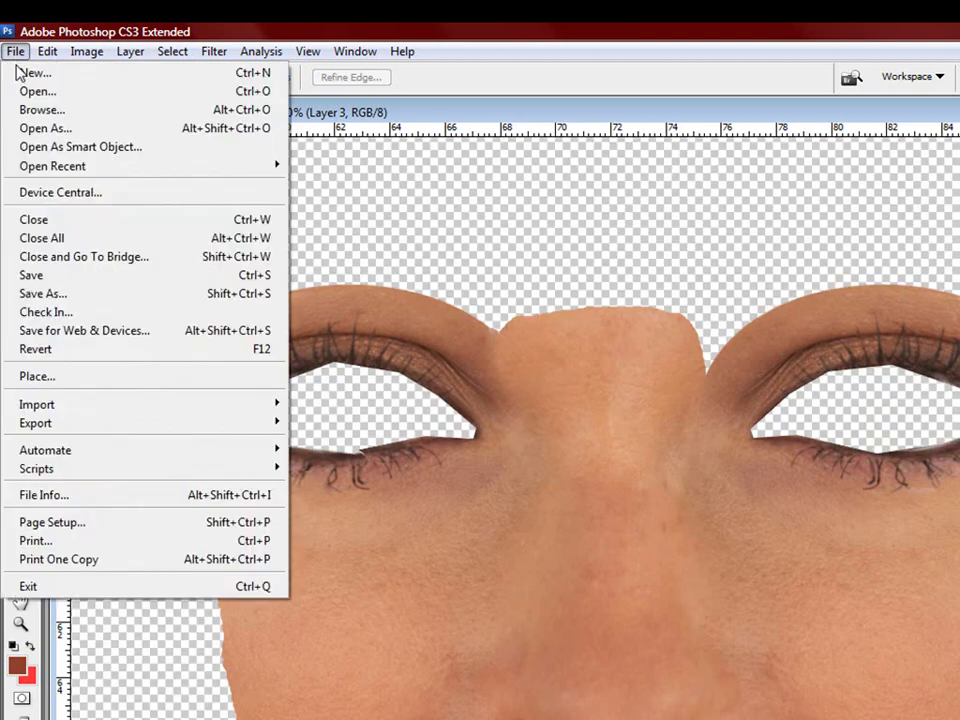
{"action": "left_click", "coordinate": [40, 293]}
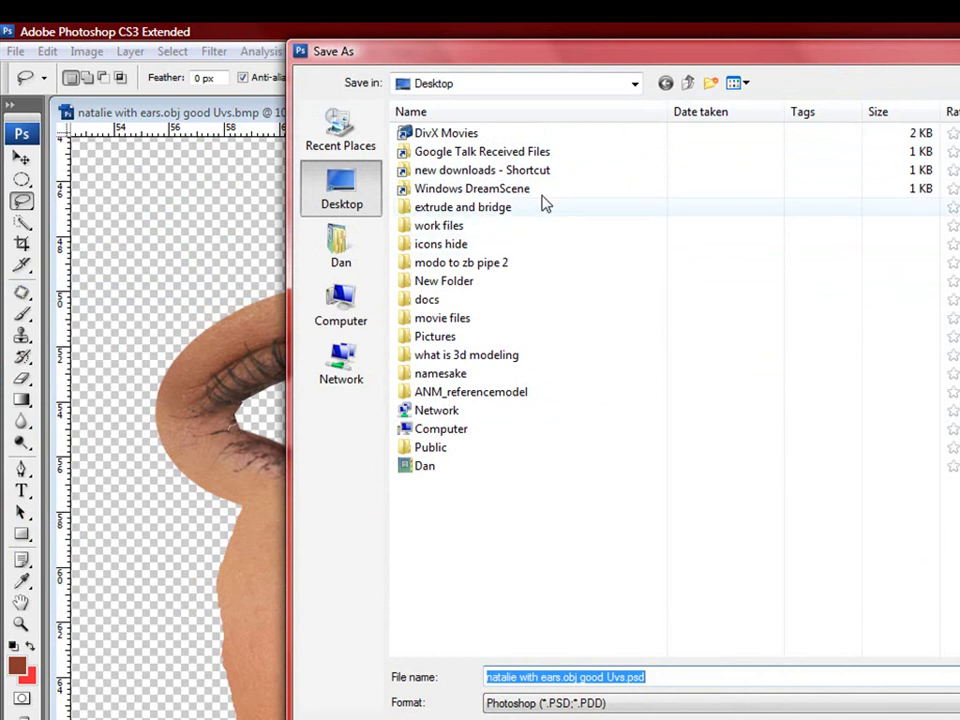
{"action": "left_click", "coordinate": [665, 704]}
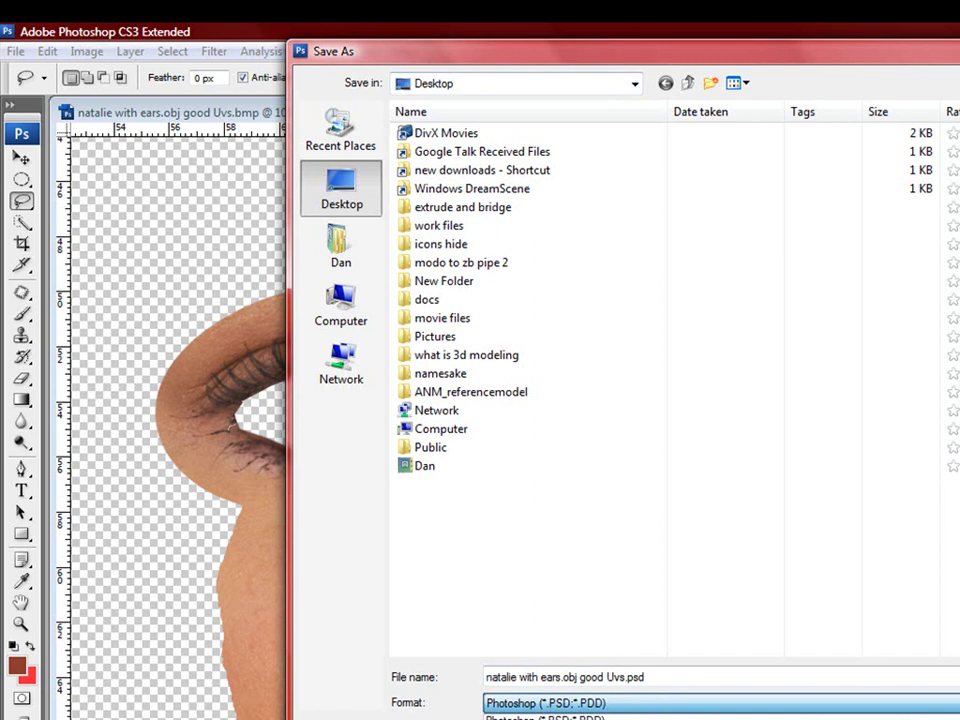
{"action": "key", "text": "Return"}
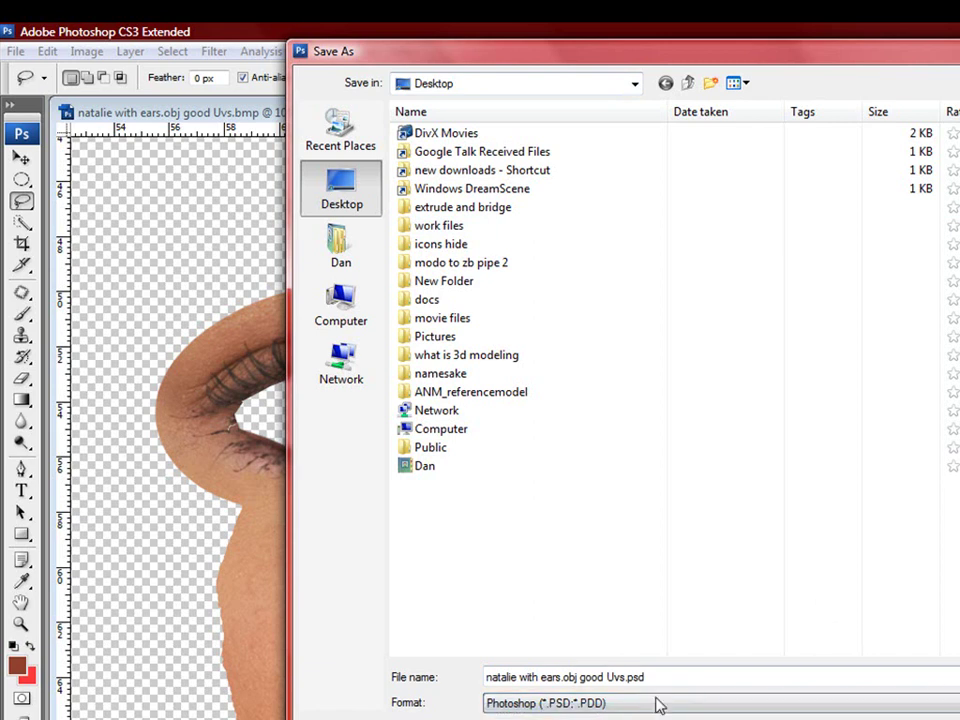
{"action": "left_click", "coordinate": [604, 705]}
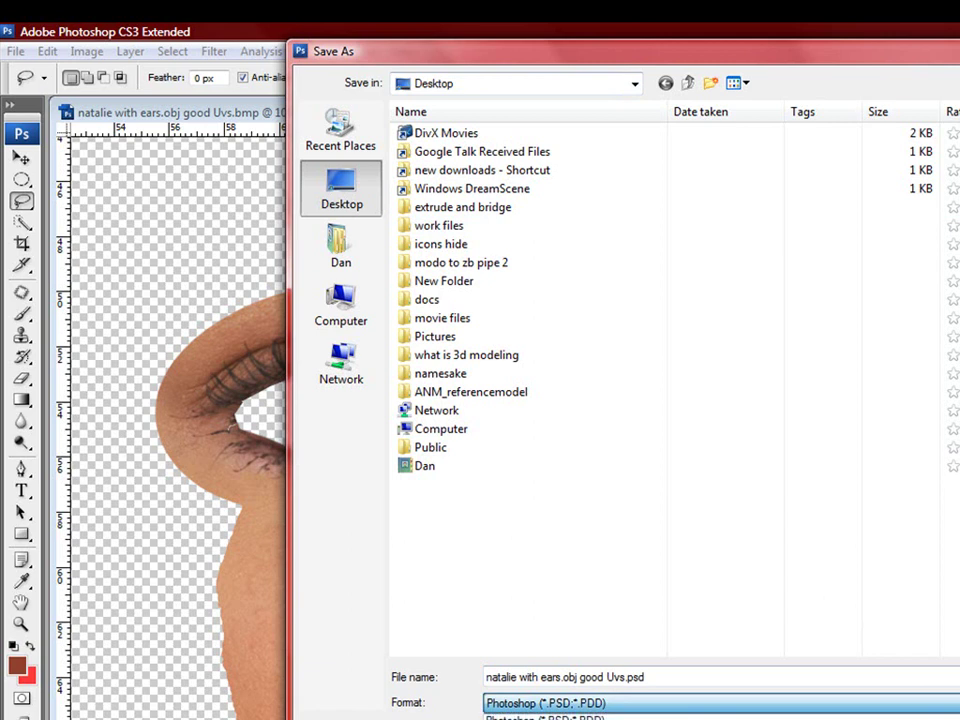
{"action": "left_click", "coordinate": [608, 718]}
{"action": "left_click", "coordinate": [617, 133]}
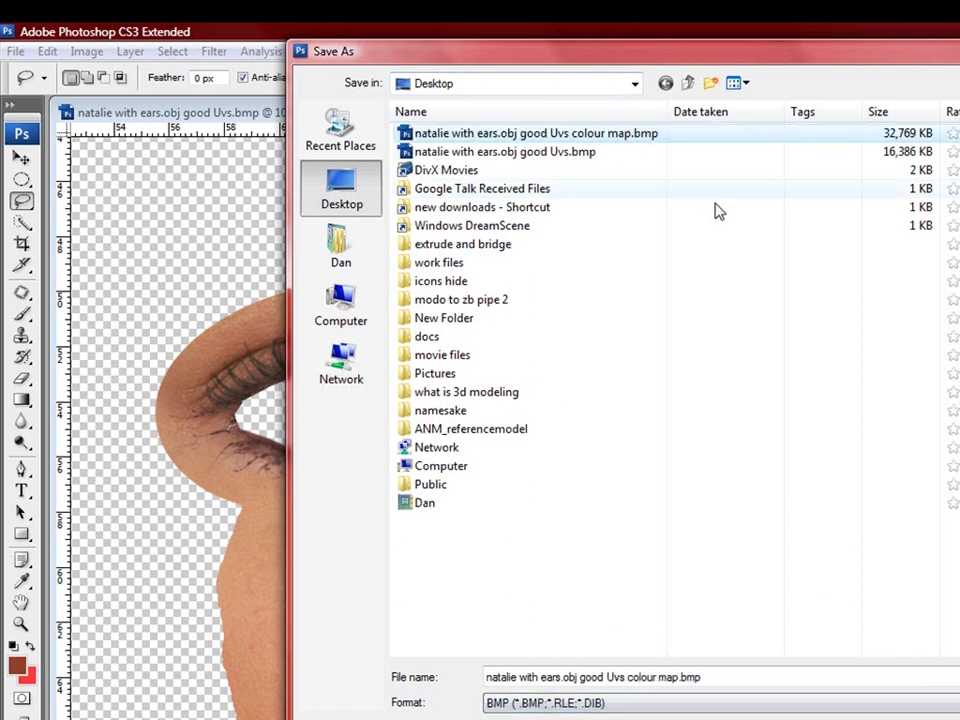
{"action": "key", "text": "Return"}
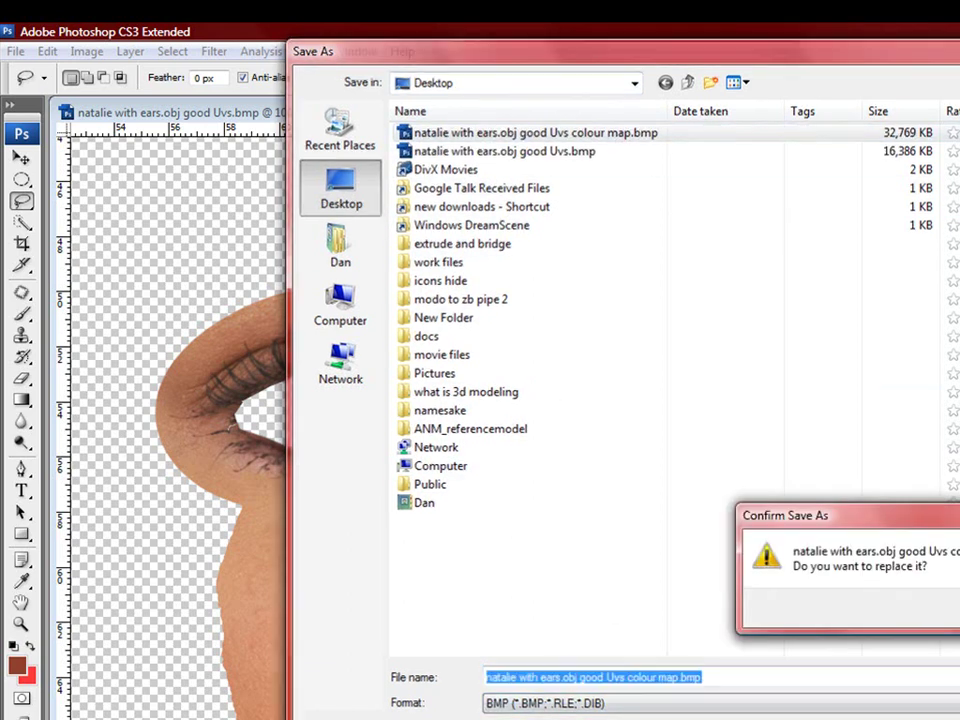
{"action": "key", "text": "y"}
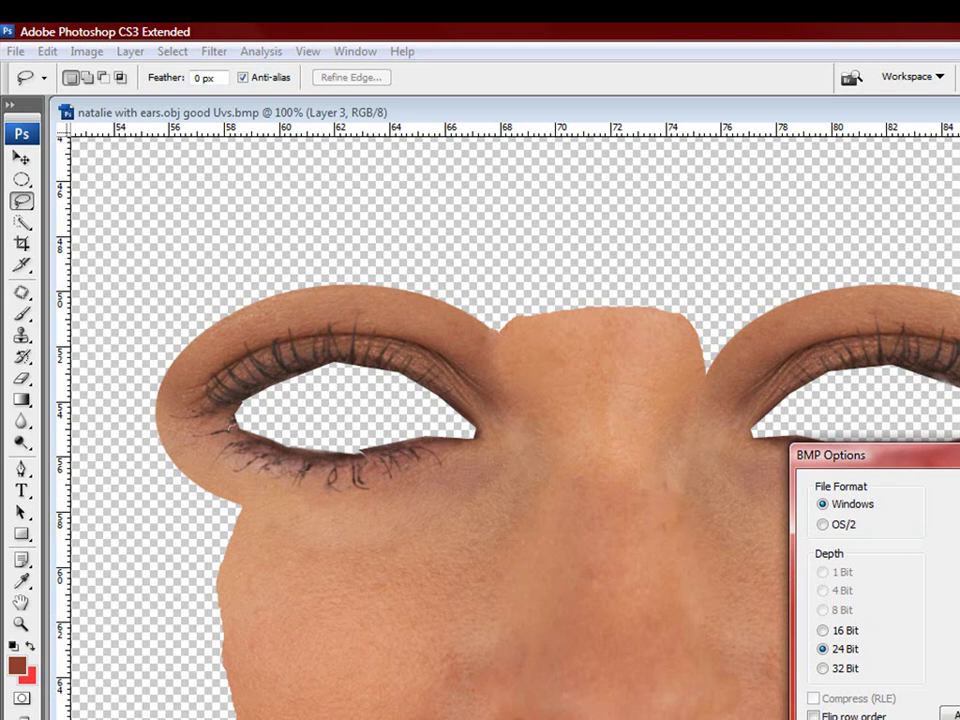
{"action": "key", "text": "Return"}
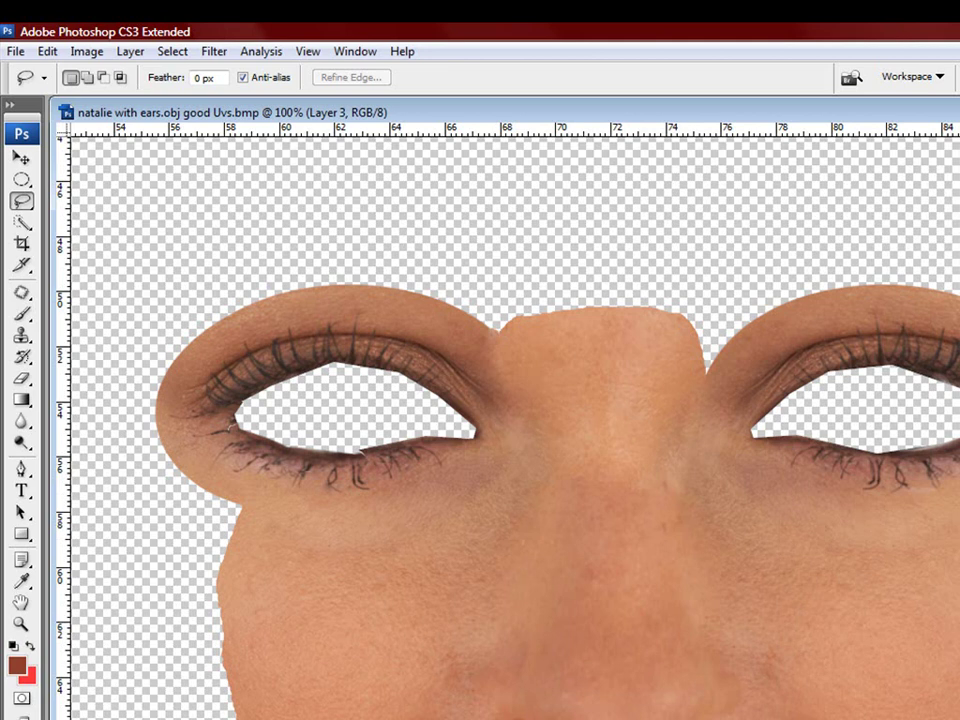
Switch to modo and load the head model "natalie with ears.obj good Uvs.obj" from the Desktop
{"action": "key", "text": "super"}
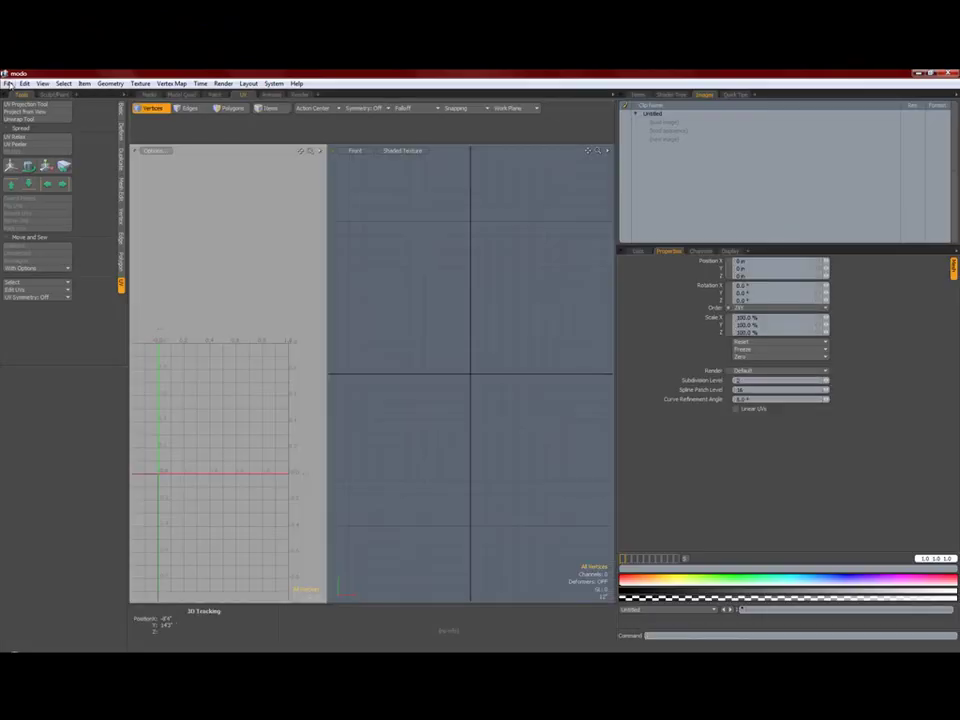
{"action": "left_click", "coordinate": [8, 83]}
{"action": "left_click", "coordinate": [30, 120]}
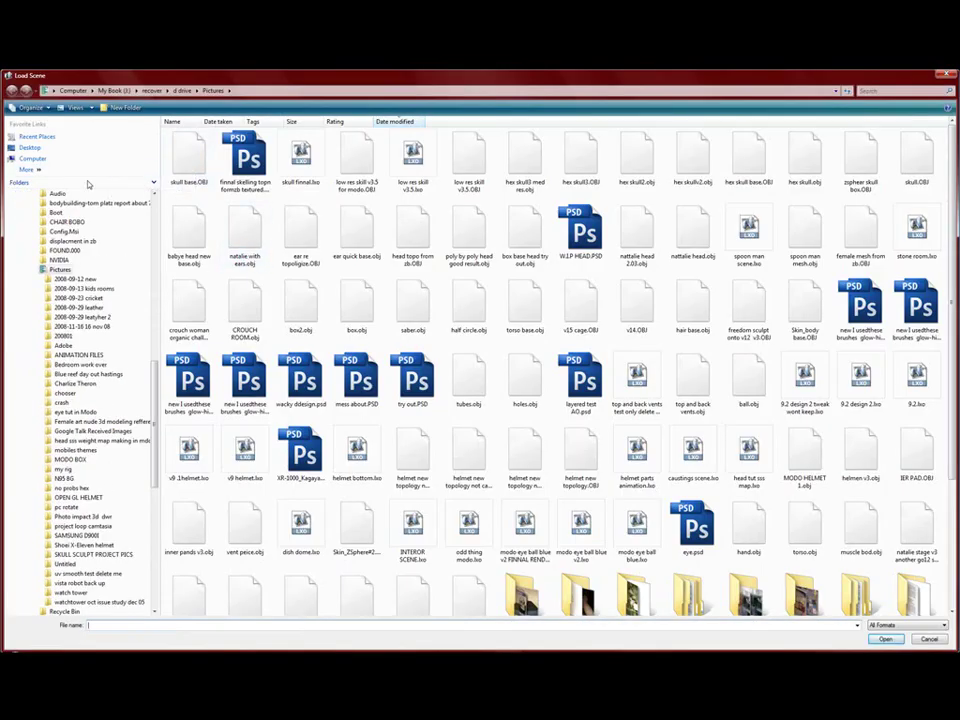
{"action": "left_click", "coordinate": [34, 147]}
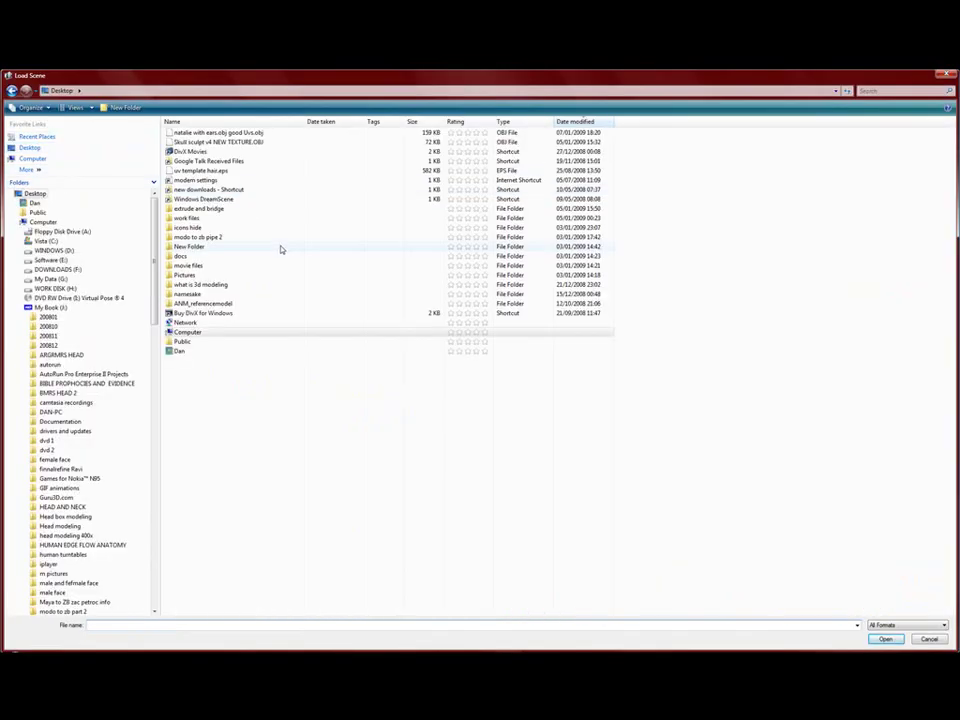
{"action": "double_click", "coordinate": [240, 132]}
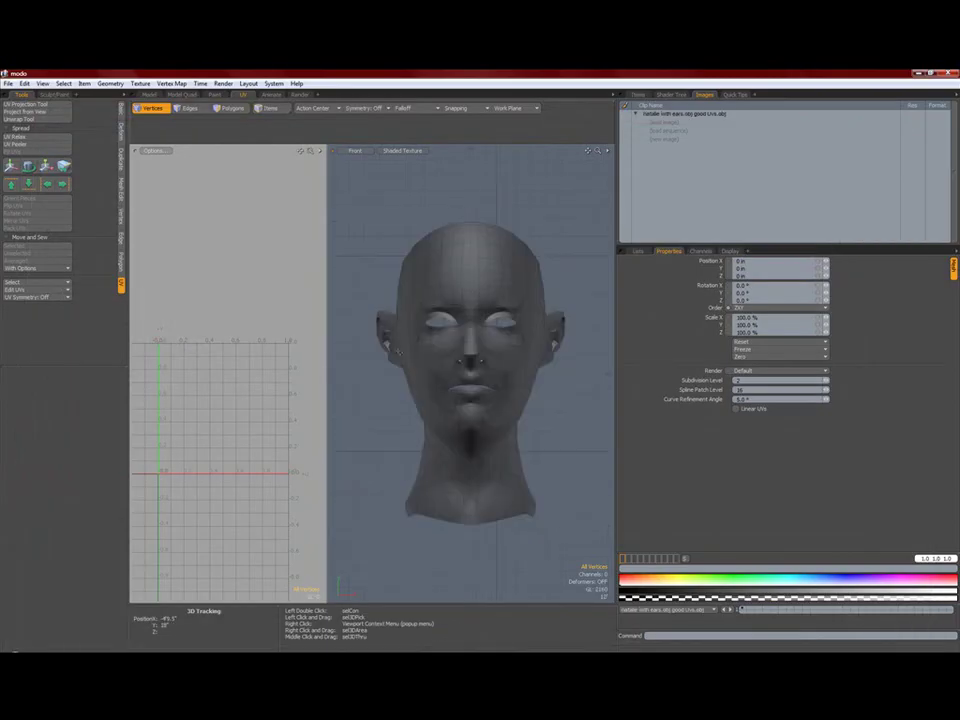
Show the head in the Perspective view as a smoothed mesh, switch to item selection mode, and deselect the mesh
{"action": "left_click_drag", "start_coordinate": [489, 333], "coordinate": [494, 362], "text": "alt+shift"}
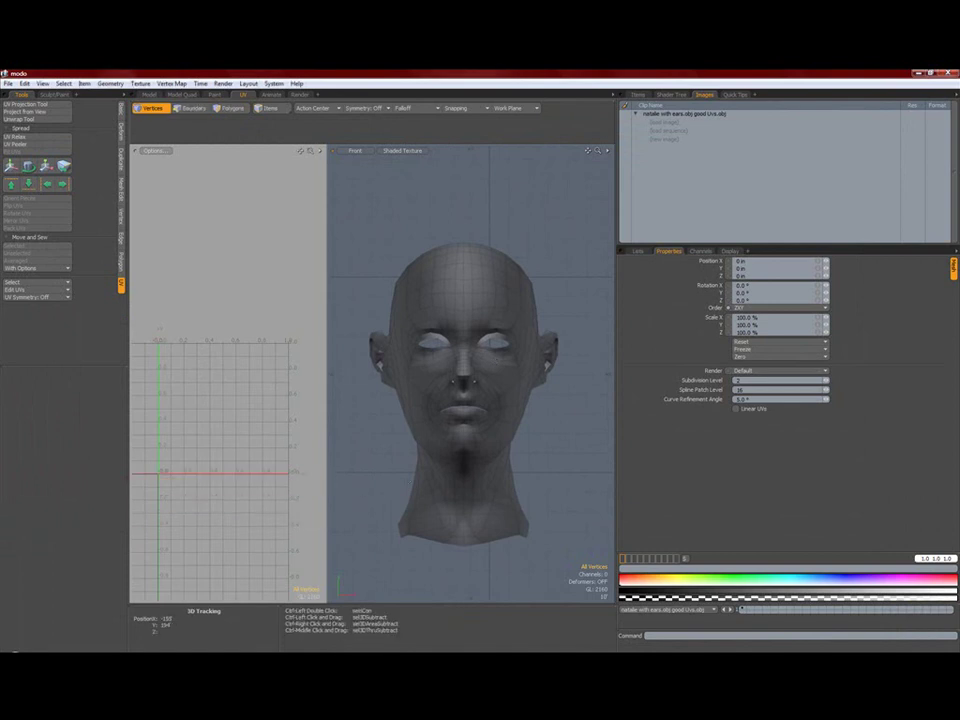
{"action": "key", "text": "ctrl+space"}
{"action": "left_click", "coordinate": [478, 453]}
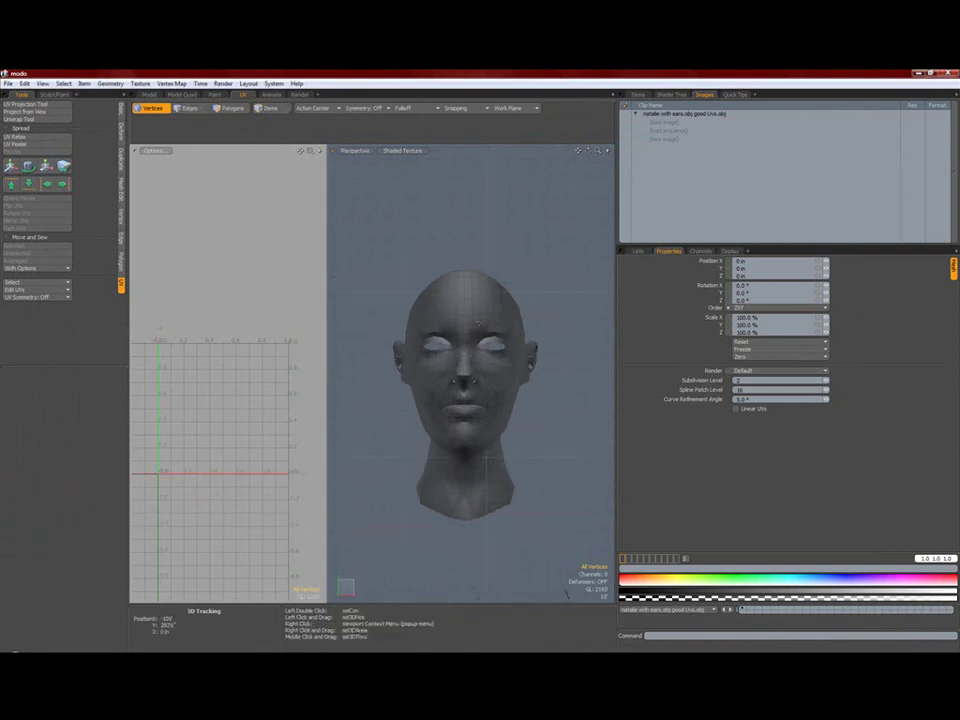
{"action": "left_click", "coordinate": [334, 109]}
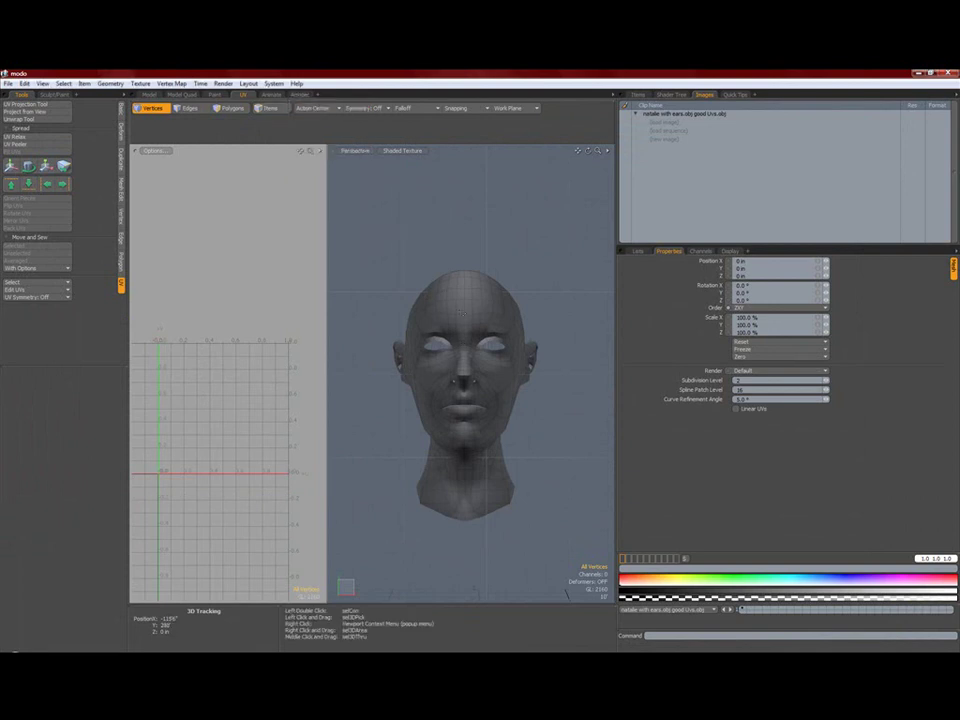
{"action": "left_click", "coordinate": [266, 108]}
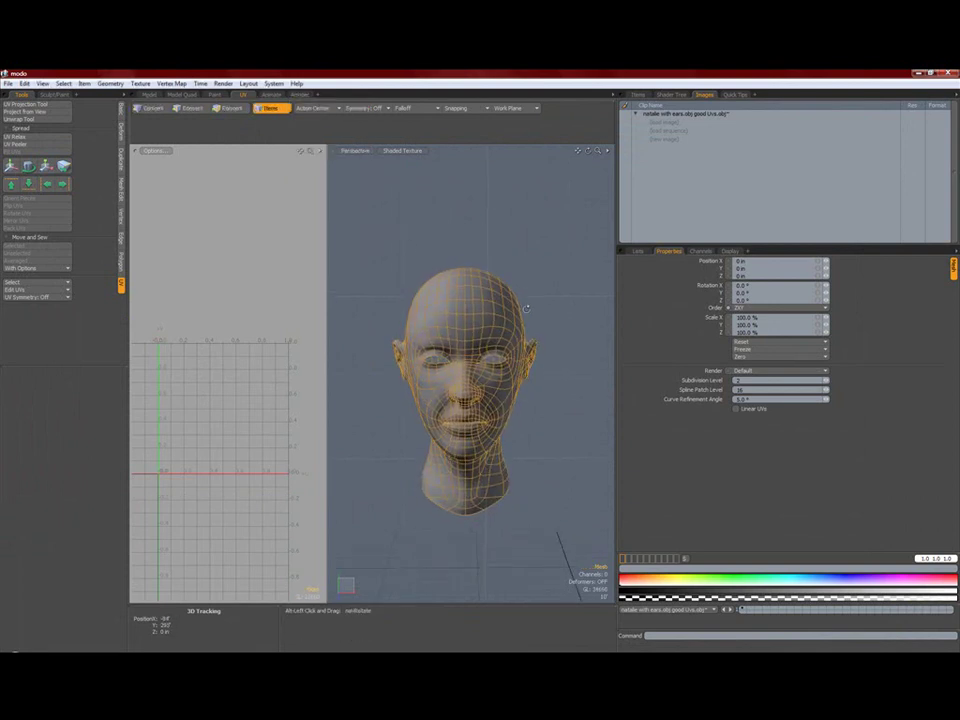
{"action": "left_click", "coordinate": [522, 265]}
{"action": "left_click_drag", "start_coordinate": [522, 265], "coordinate": [454, 418], "text": "alt"}
{"action": "scroll", "coordinate": [456, 422], "scroll_direction": "up", "scroll_amount": 3}
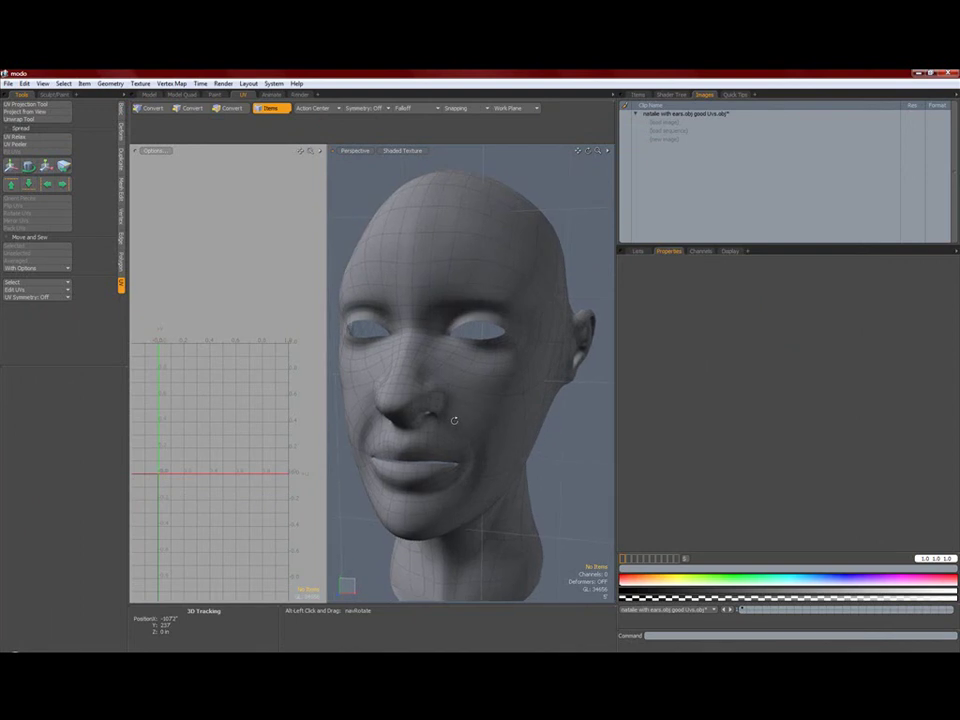
Load "natalie with ears.obj good Uvs colour map.bmp" from the Desktop as an image and apply it to the head mesh
{"action": "left_click", "coordinate": [680, 125]}
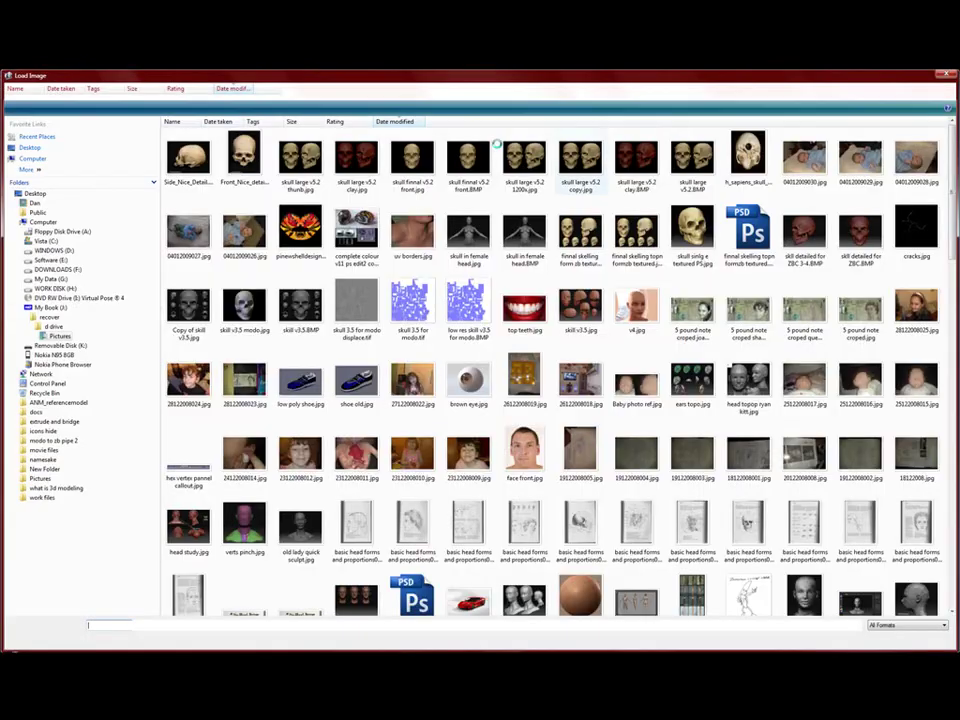
{"action": "left_click", "coordinate": [30, 147]}
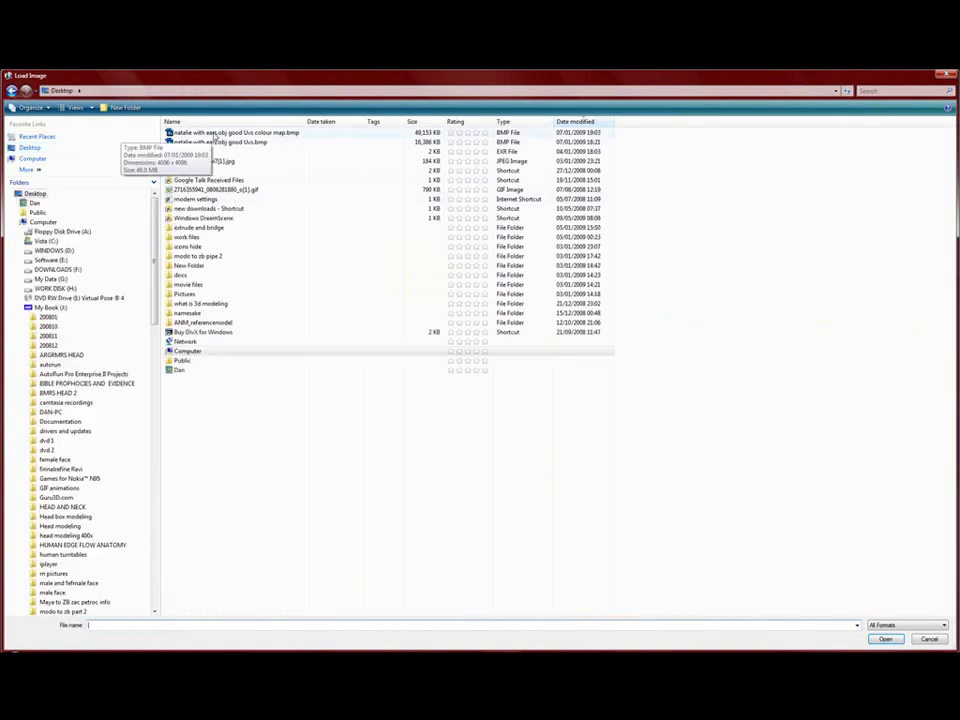
{"action": "double_click", "coordinate": [200, 132]}
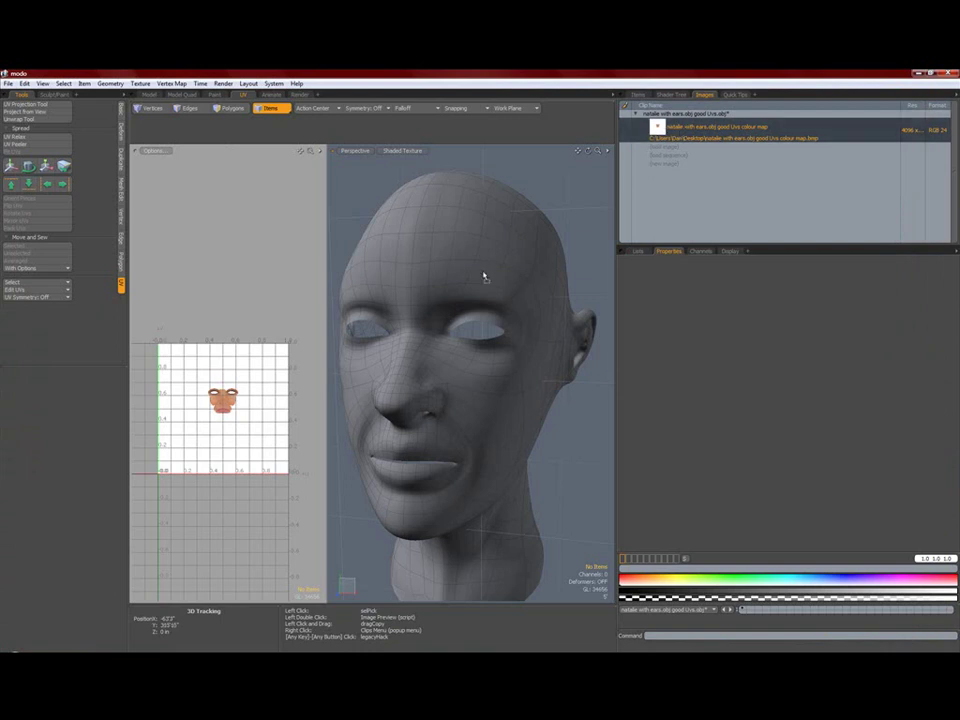
{"action": "left_click_drag", "start_coordinate": [419, 296], "coordinate": [419, 296]}
Examine the textured head from several angles and close up around the eye openings for gaps along the texture's edge
{"action": "left_click_drag", "start_coordinate": [454, 381], "coordinate": [508, 382], "text": "alt"}
{"action": "left_click_drag", "start_coordinate": [503, 383], "coordinate": [499, 321], "text": "alt"}
{"action": "scroll", "coordinate": [495, 324], "scroll_direction": "up", "scroll_amount": 5}
{"action": "scroll", "coordinate": [491, 343], "scroll_direction": "up", "scroll_amount": 2}
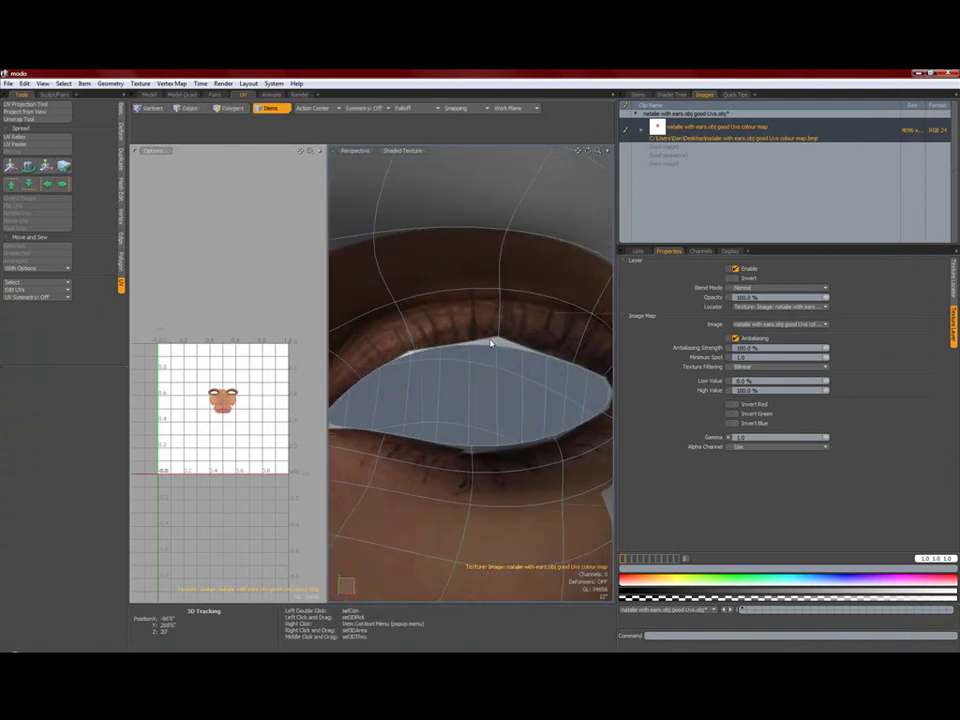
{"action": "scroll", "coordinate": [503, 342], "scroll_direction": "down", "scroll_amount": 6}
{"action": "left_click_drag", "start_coordinate": [501, 341], "coordinate": [506, 363], "text": "alt"}
{"action": "scroll", "coordinate": [501, 347], "scroll_direction": "up", "scroll_amount": 3}
{"action": "scroll", "coordinate": [501, 347], "scroll_direction": "down", "scroll_amount": 4}
{"action": "scroll", "coordinate": [504, 346], "scroll_direction": "up", "scroll_amount": 2}
{"action": "scroll", "coordinate": [507, 345], "scroll_direction": "down", "scroll_amount": 5}
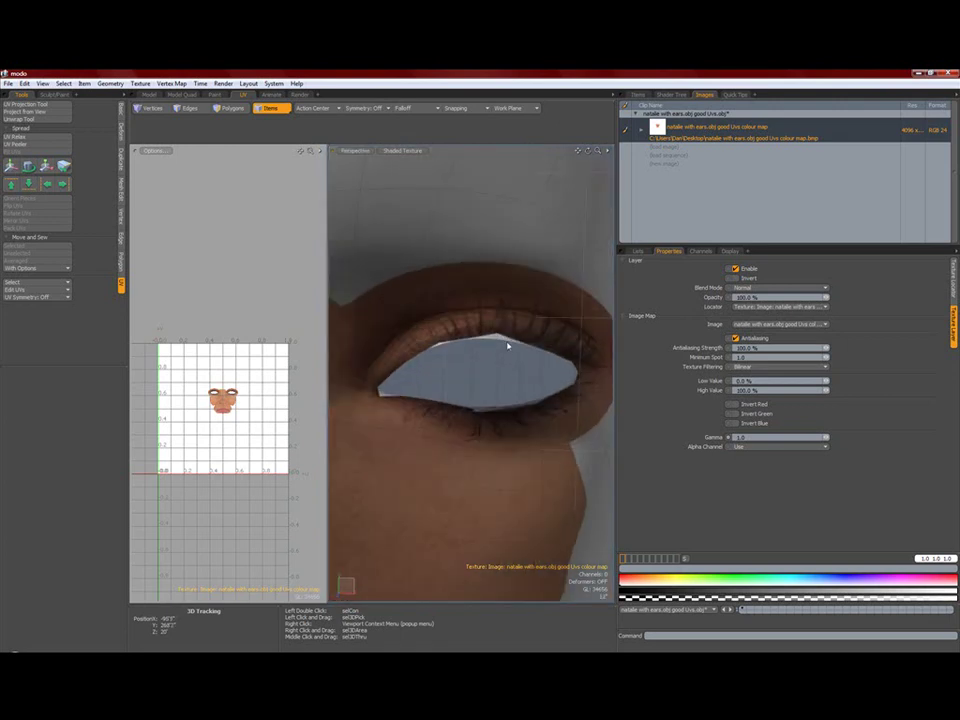
{"action": "scroll", "coordinate": [507, 345], "scroll_direction": "down", "scroll_amount": 2}
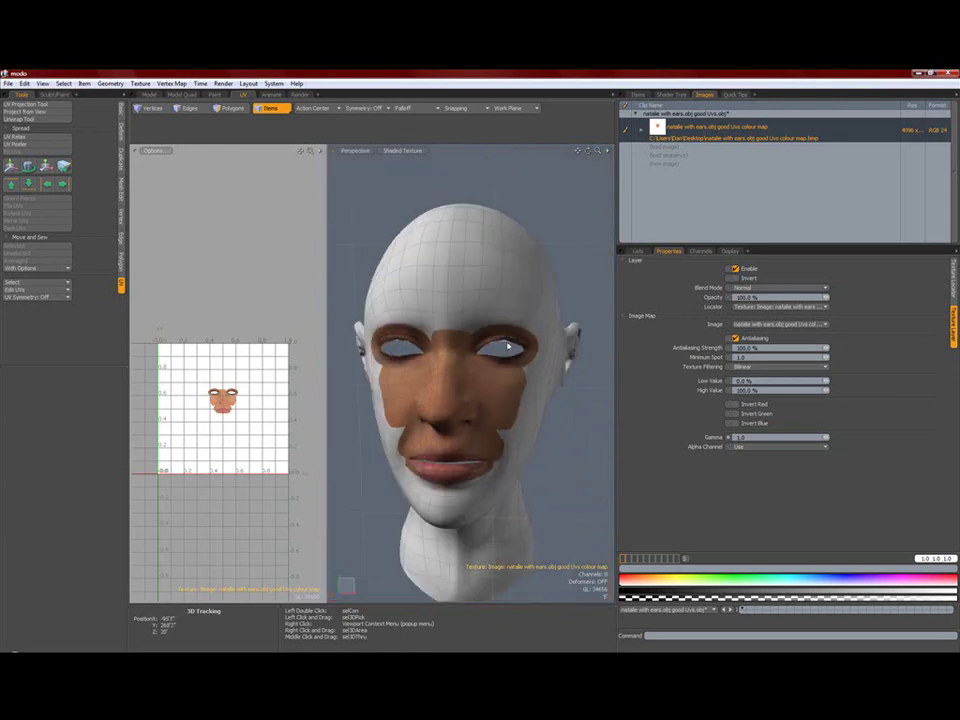
{"action": "scroll", "coordinate": [504, 346], "scroll_direction": "up", "scroll_amount": 4}
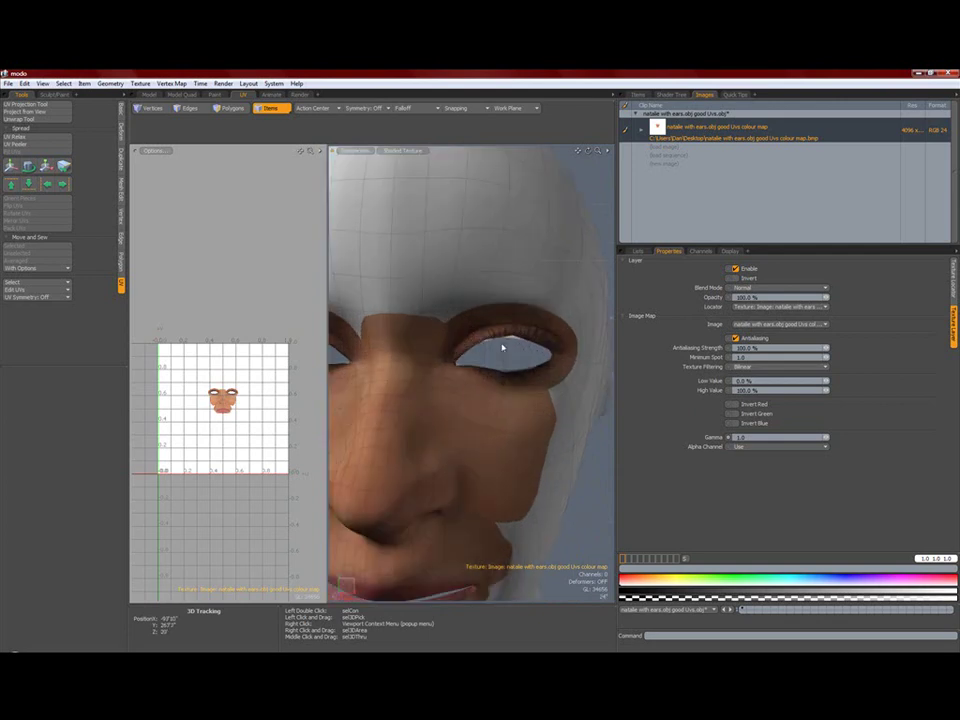
{"action": "scroll", "coordinate": [518, 344], "scroll_direction": "down", "scroll_amount": 3}
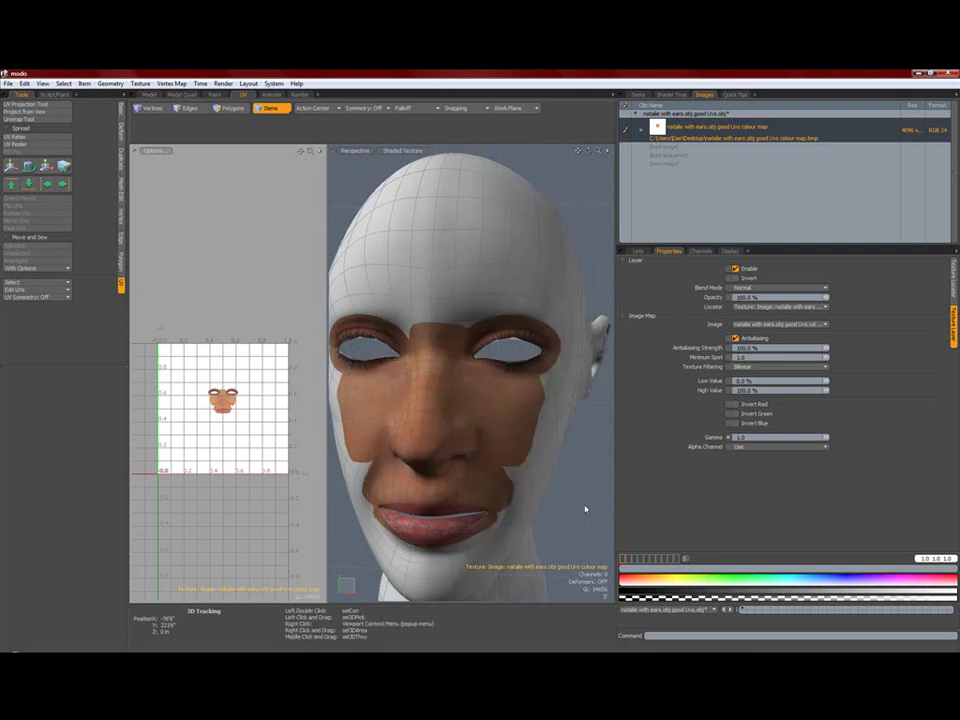
{"action": "left_click_drag", "start_coordinate": [570, 483], "coordinate": [444, 527], "text": "alt"}
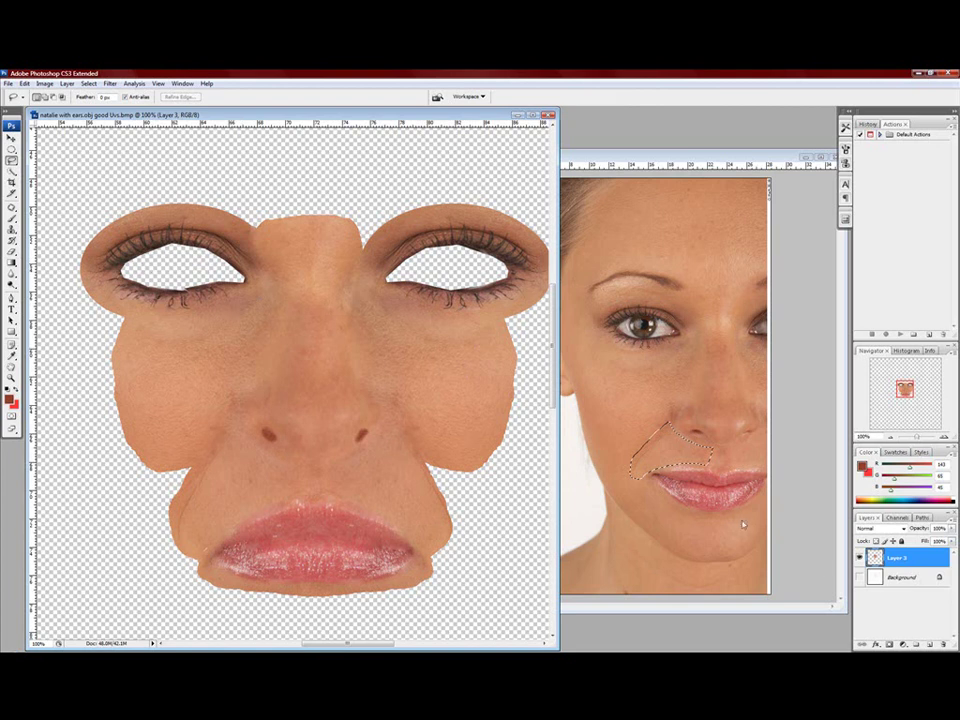
Switch to Photoshop, show the Background layer, and sample a brown skin tone from the cheek below the eye in the photo
{"action": "left_click", "coordinate": [859, 577]}
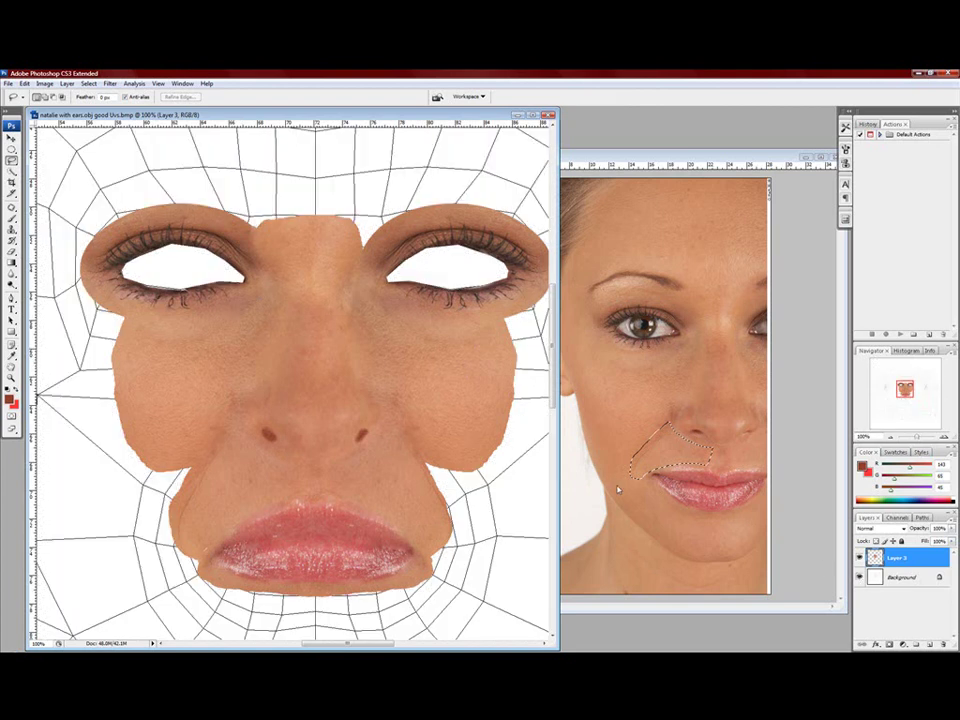
{"action": "left_click", "coordinate": [12, 354]}
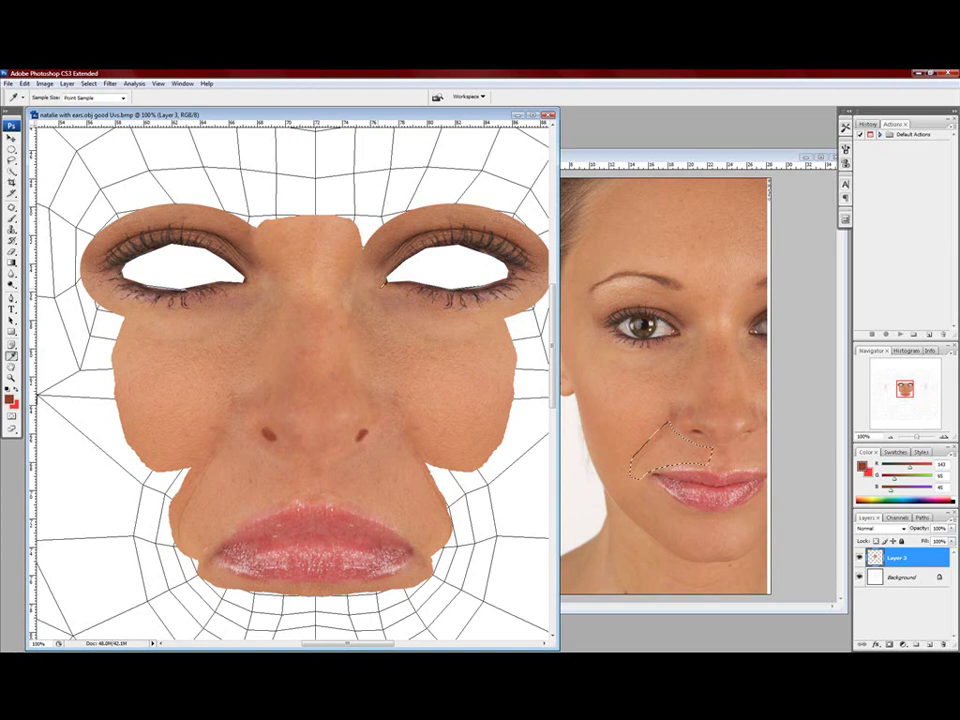
{"action": "left_click", "coordinate": [680, 358]}
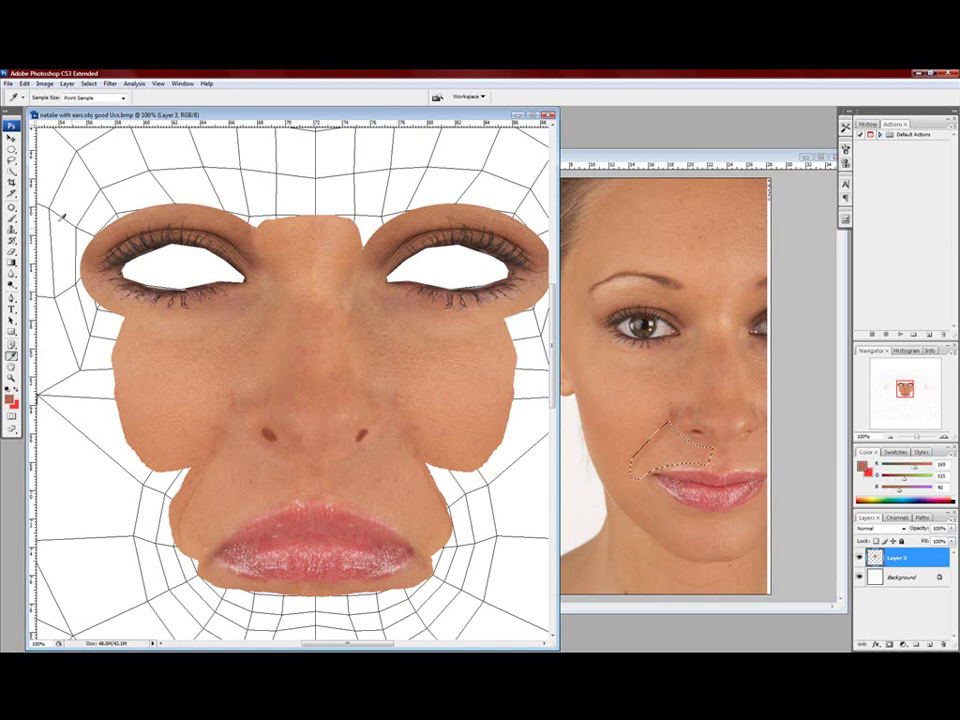
Choose the Brush tool and add a new layer with the default settings above Layer 3
{"action": "left_click", "coordinate": [12, 218]}
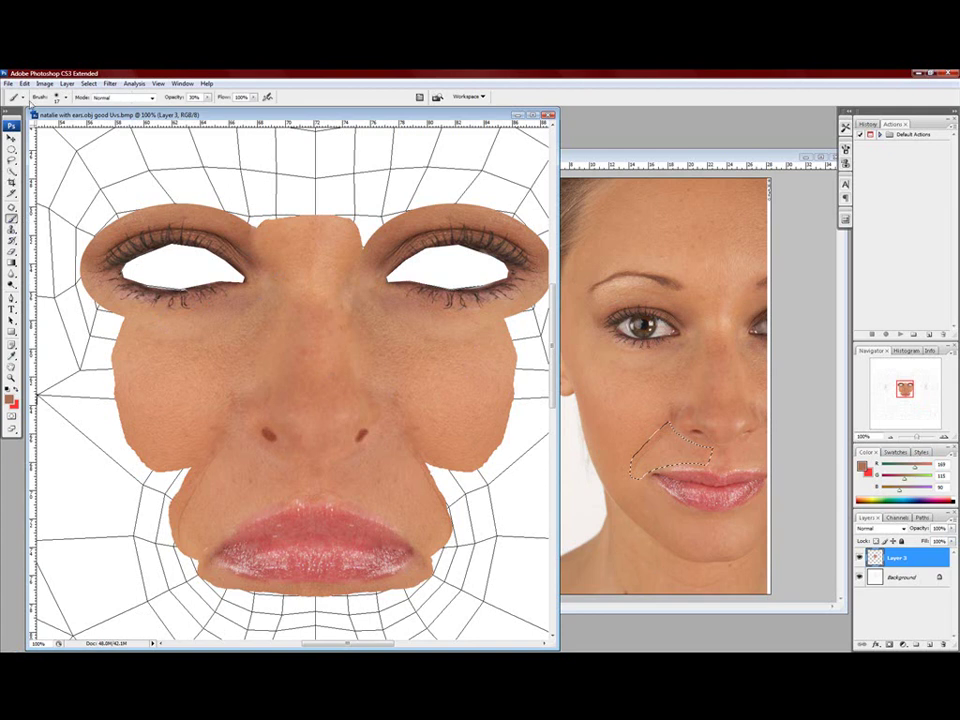
{"action": "left_click", "coordinate": [44, 83]}
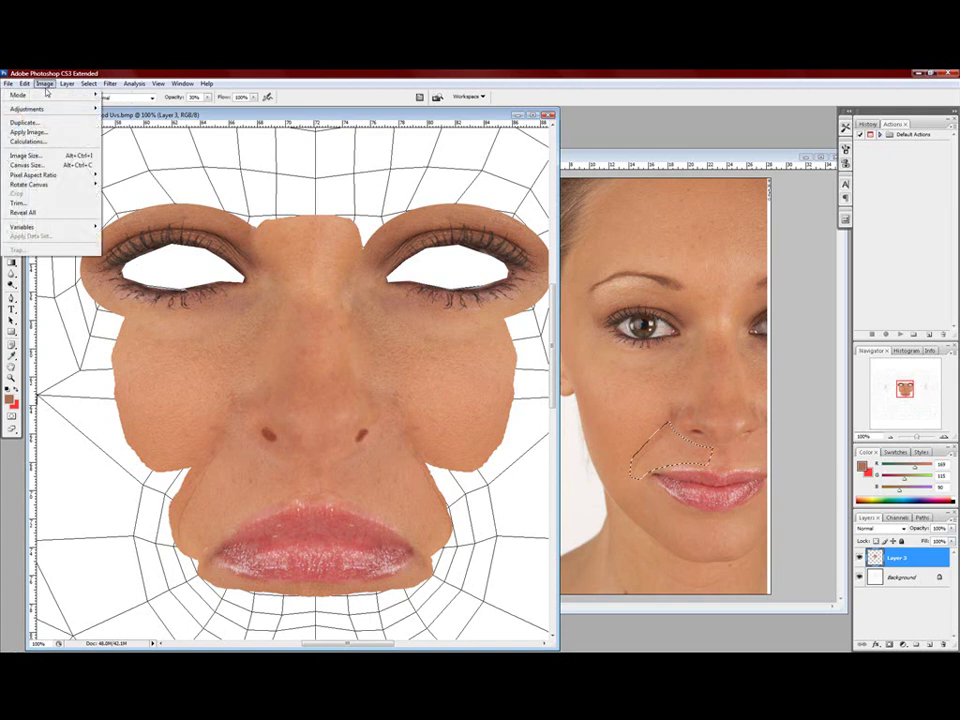
{"action": "left_click", "coordinate": [67, 83]}
{"action": "left_click", "coordinate": [67, 83]}
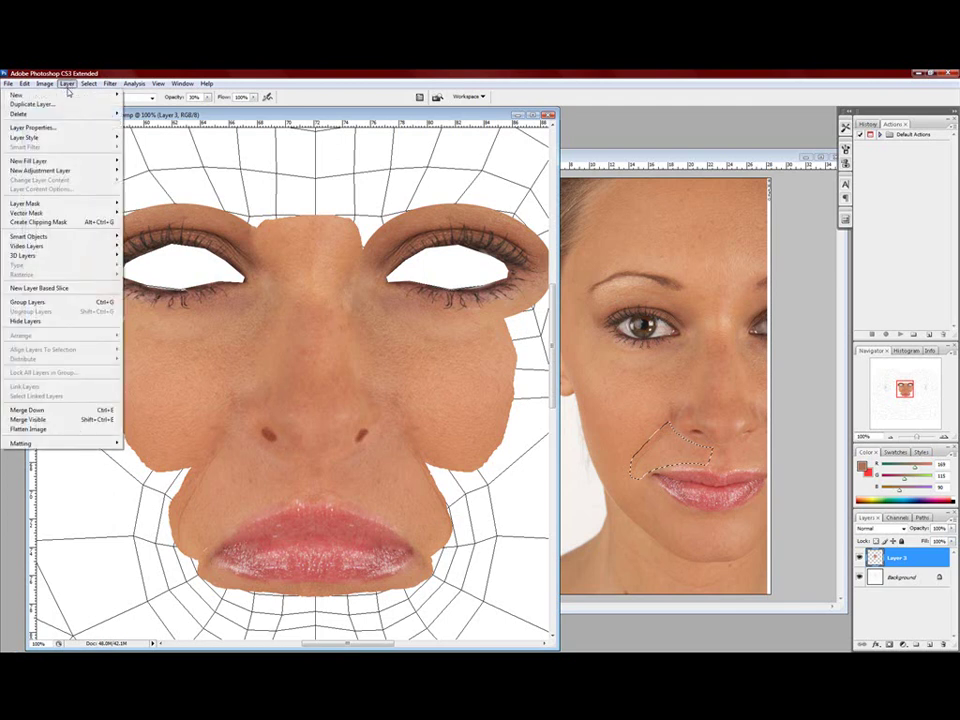
{"action": "mouse_move", "coordinate": [101, 94]}
{"action": "left_click", "coordinate": [150, 94]}
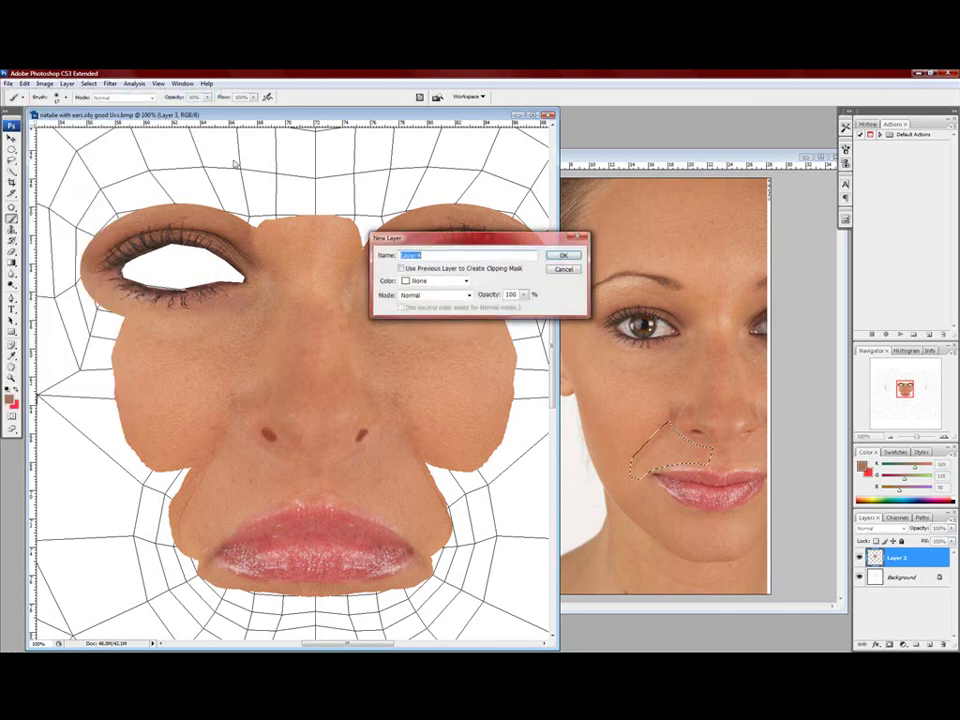
{"action": "key", "text": "Return"}
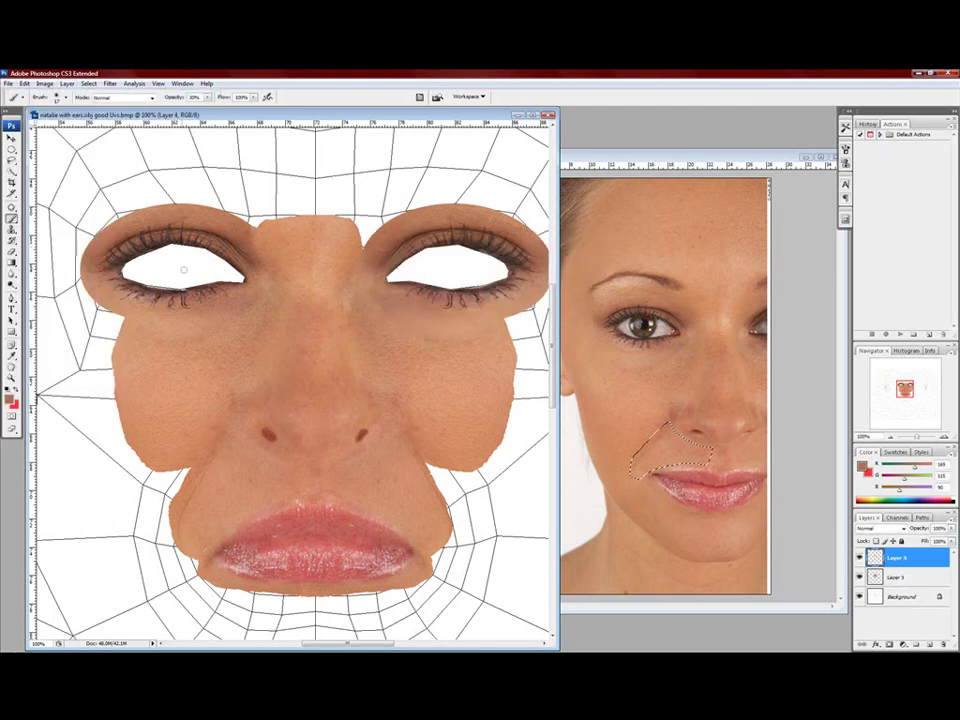
Set the brush opacity to 100% and fill the left-hand eye opening of the face texture with skin colour
{"action": "mouse_move", "coordinate": [157, 267]}
{"action": "left_mouse_down"}
{"action": "mouse_move", "coordinate": [173, 271]}
{"action": "mouse_move", "coordinate": [161, 270]}
{"action": "left_mouse_up"}
{"action": "key", "text": "ctrl+z"}
{"action": "left_click", "coordinate": [207, 97]}
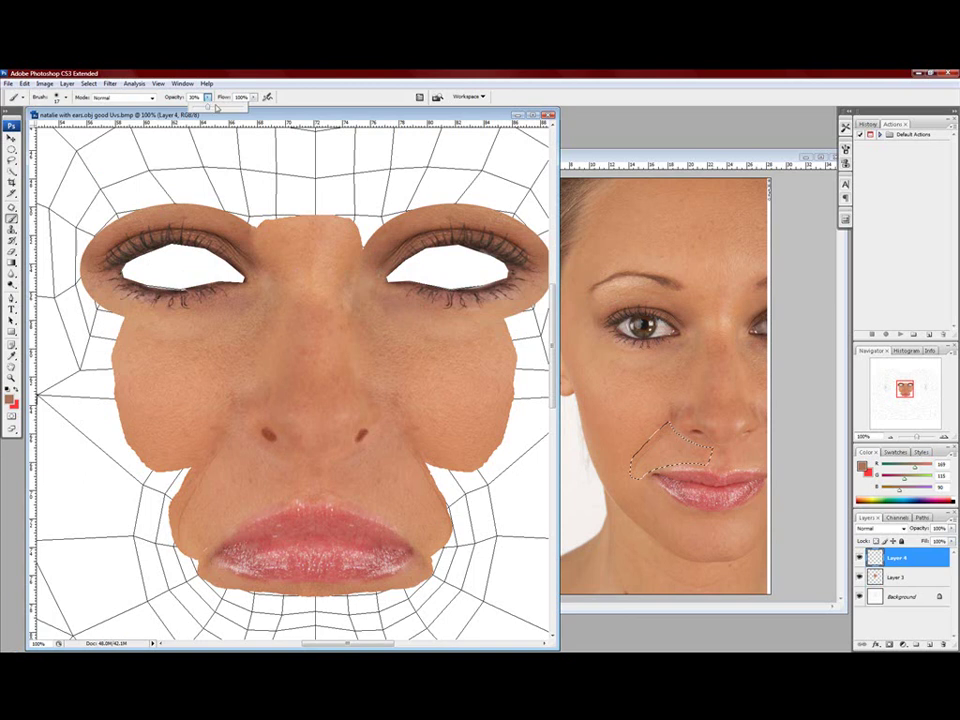
{"action": "left_click", "coordinate": [244, 106]}
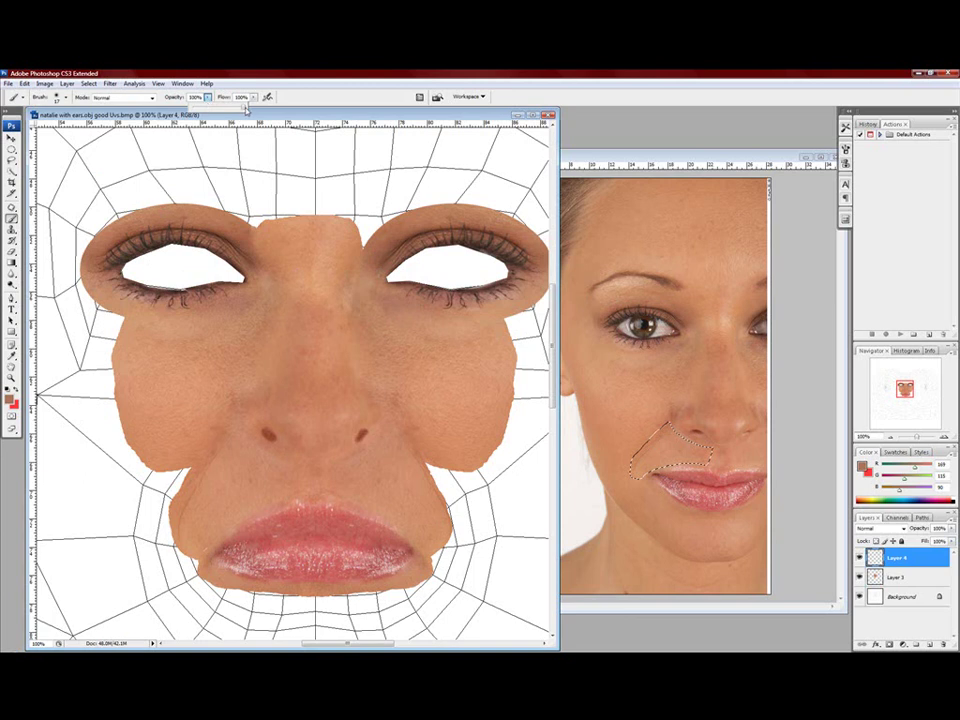
{"action": "right_click", "coordinate": [170, 273]}
{"action": "left_click", "coordinate": [165, 266]}
{"action": "mouse_move", "coordinate": [165, 266]}
{"action": "left_mouse_down"}
{"action": "mouse_move", "coordinate": [130, 264]}
{"action": "mouse_move", "coordinate": [172, 250]}
{"action": "mouse_move", "coordinate": [204, 255]}
{"action": "left_mouse_up"}
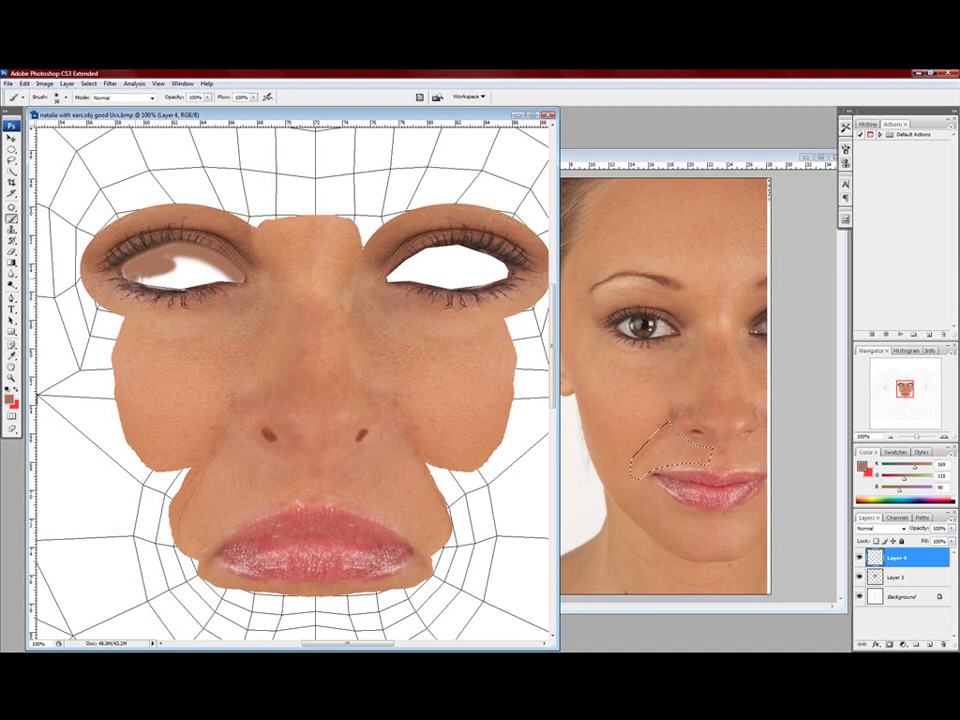
{"action": "mouse_move", "coordinate": [163, 282]}
{"action": "left_mouse_down"}
{"action": "mouse_move", "coordinate": [170, 268]}
{"action": "mouse_move", "coordinate": [229, 277]}
{"action": "left_mouse_up"}
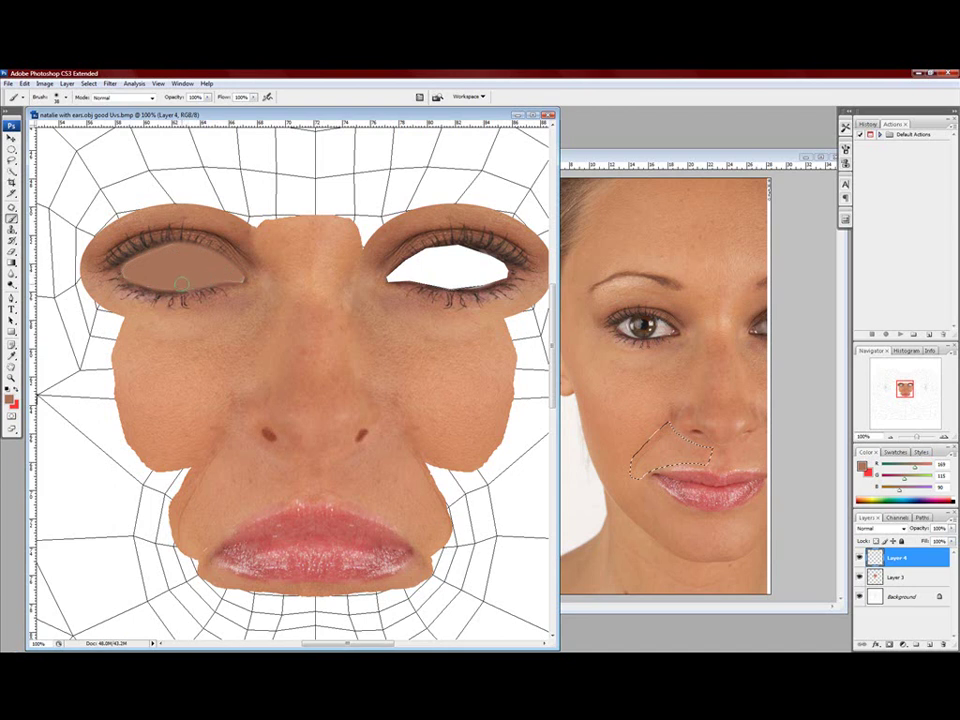
Reduce the soft brush to 15 px and paint the skin colour up to the edges of the left-hand eye opening
{"action": "right_click", "coordinate": [166, 278]}
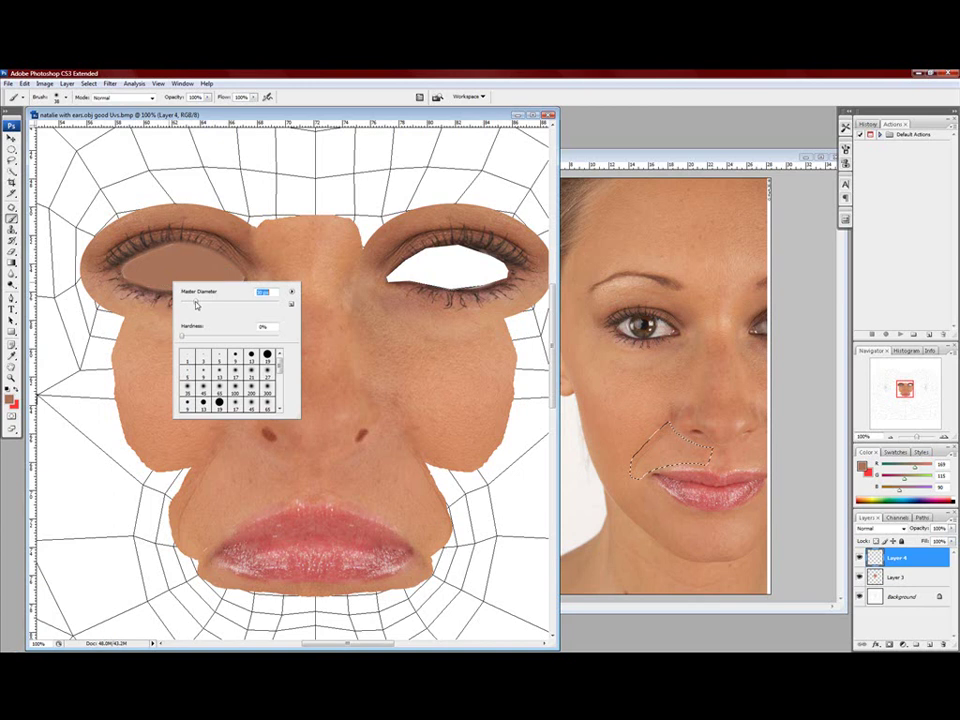
{"action": "key", "text": "Return"}
{"action": "left_click_drag", "start_coordinate": [140, 265], "coordinate": [225, 265]}
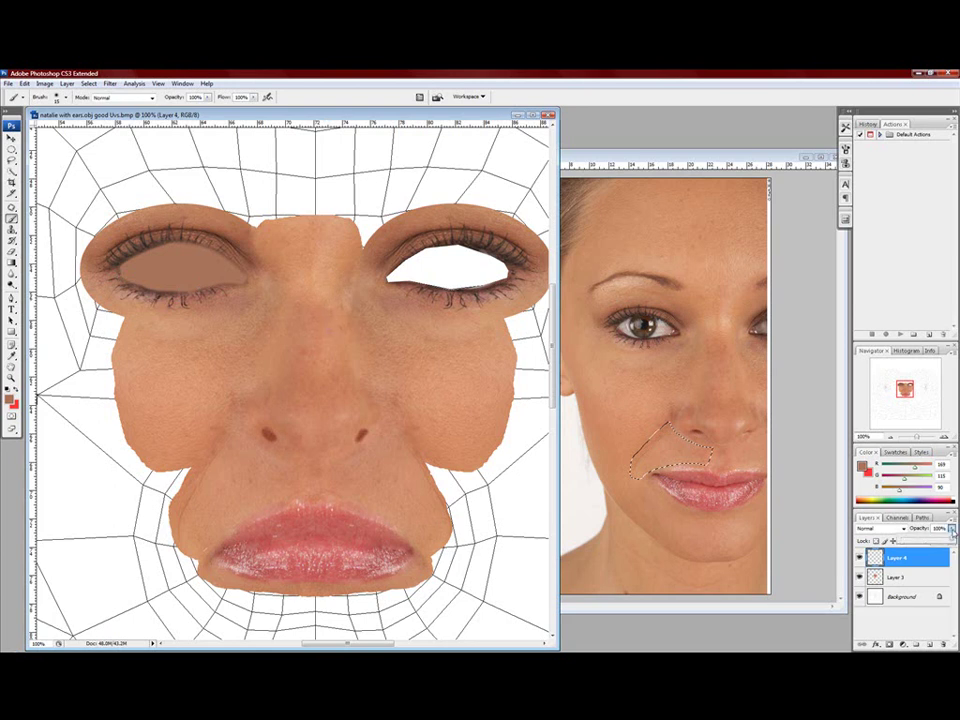
Select Layer 3 together with the painted Layer 4 and merge the two layers
{"action": "mouse_move", "coordinate": [951, 528]}
{"action": "left_mouse_down"}
{"action": "mouse_move", "coordinate": [937, 541]}
{"action": "mouse_move", "coordinate": [946, 540]}
{"action": "left_mouse_up"}
{"action": "left_click", "coordinate": [885, 577], "text": "ctrl"}
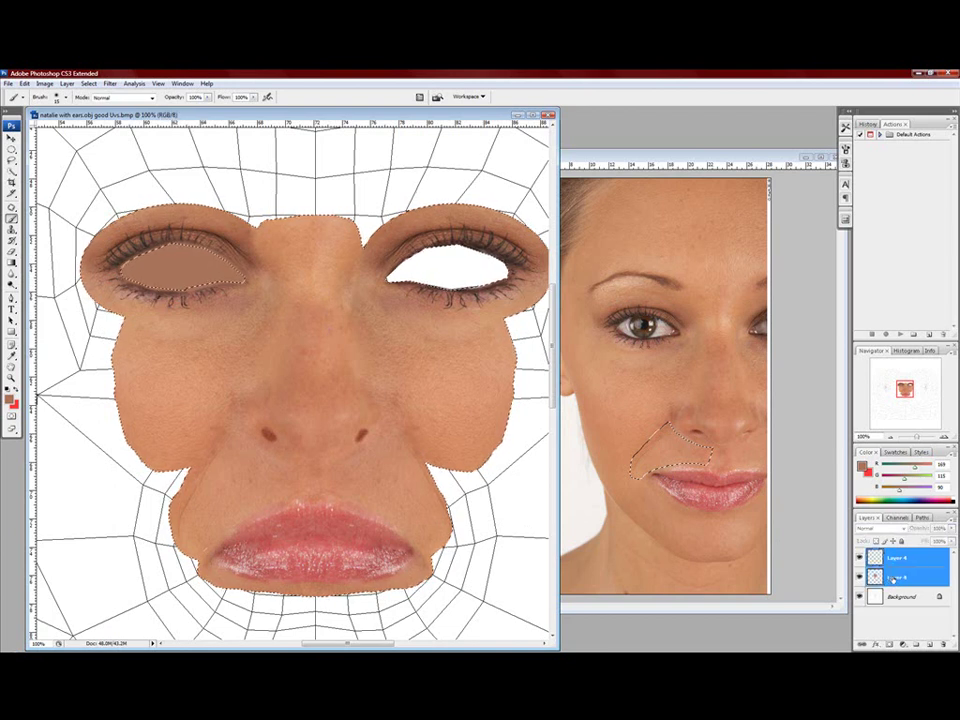
{"action": "right_click", "coordinate": [891, 579]}
{"action": "left_click", "coordinate": [857, 553]}
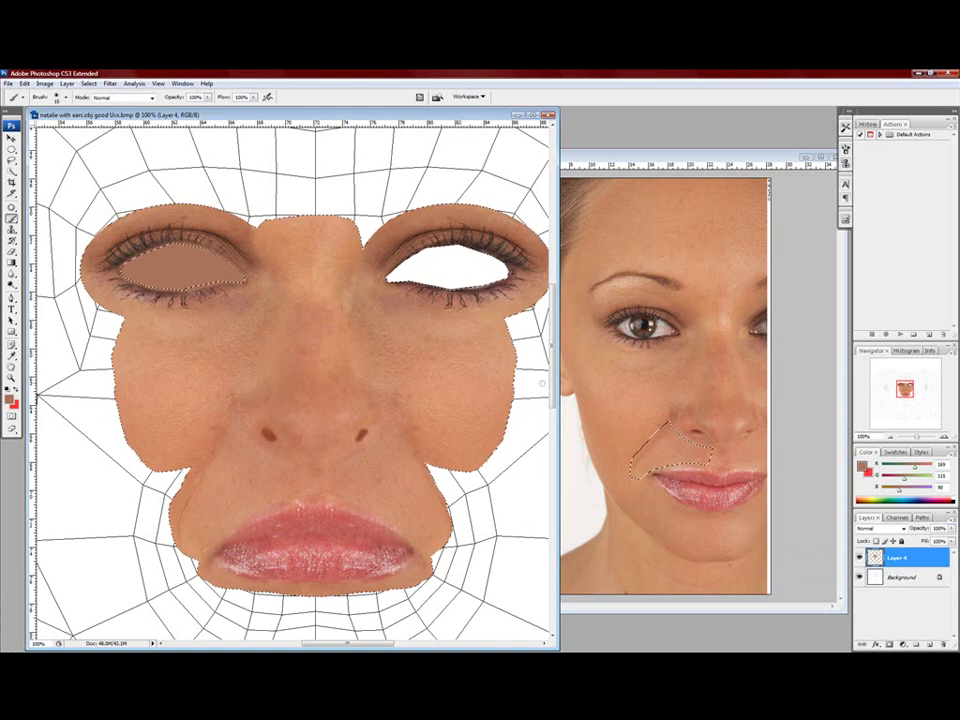
Select the left-hand half of the face texture up to the centre line and copy it onto a new layer
{"action": "left_click_drag", "start_coordinate": [553, 387], "coordinate": [553, 389]}
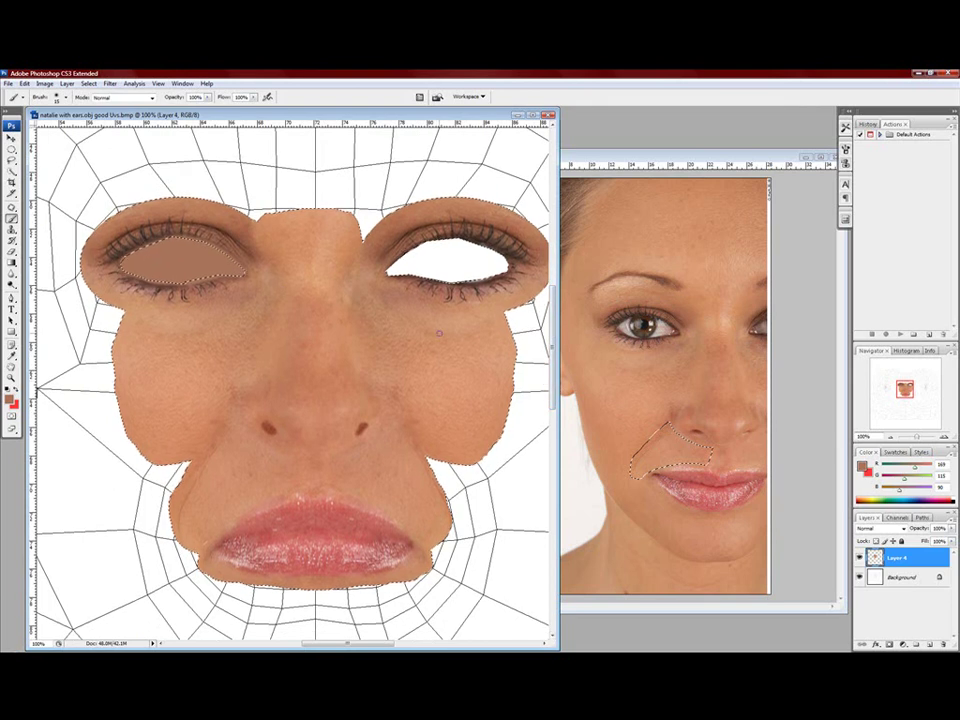
{"action": "right_click", "coordinate": [379, 429]}
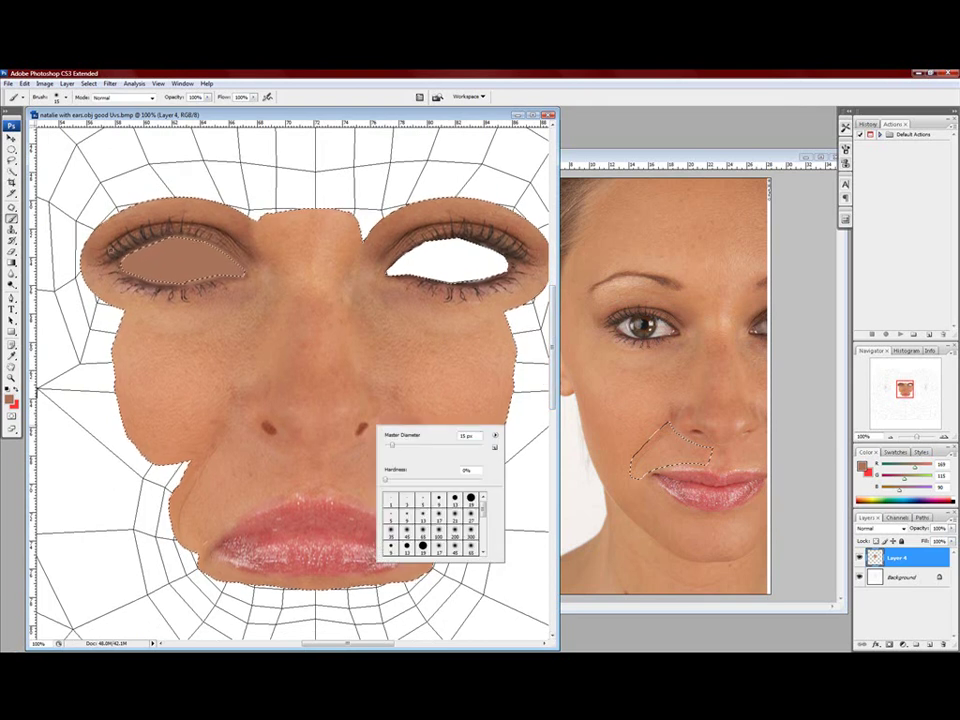
{"action": "key", "text": "z"}
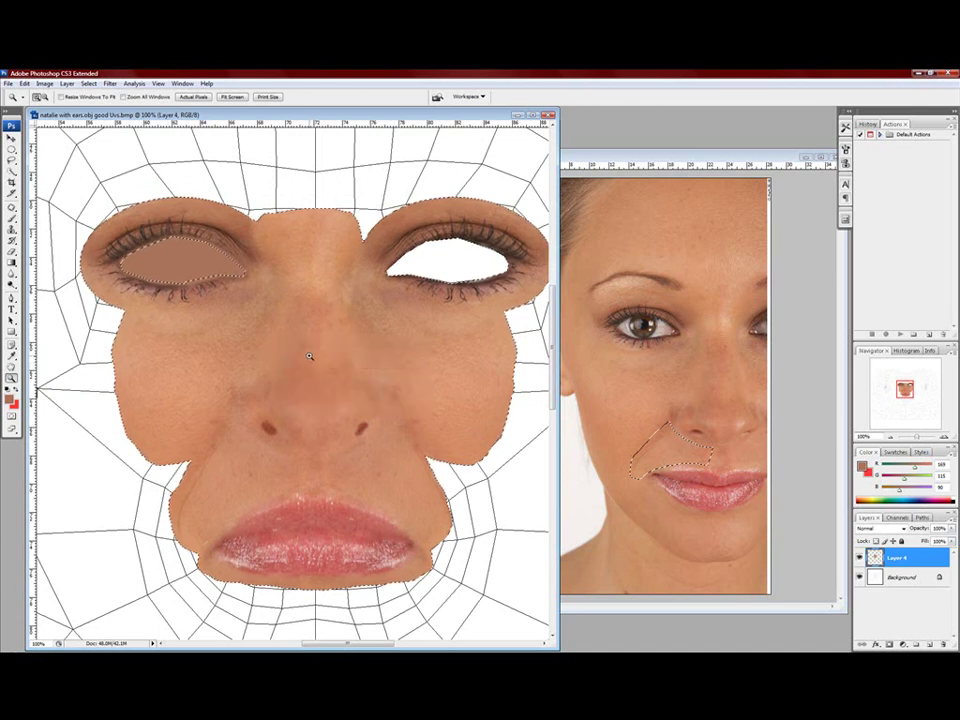
{"action": "right_click", "coordinate": [311, 363]}
{"action": "left_click", "coordinate": [340, 366]}
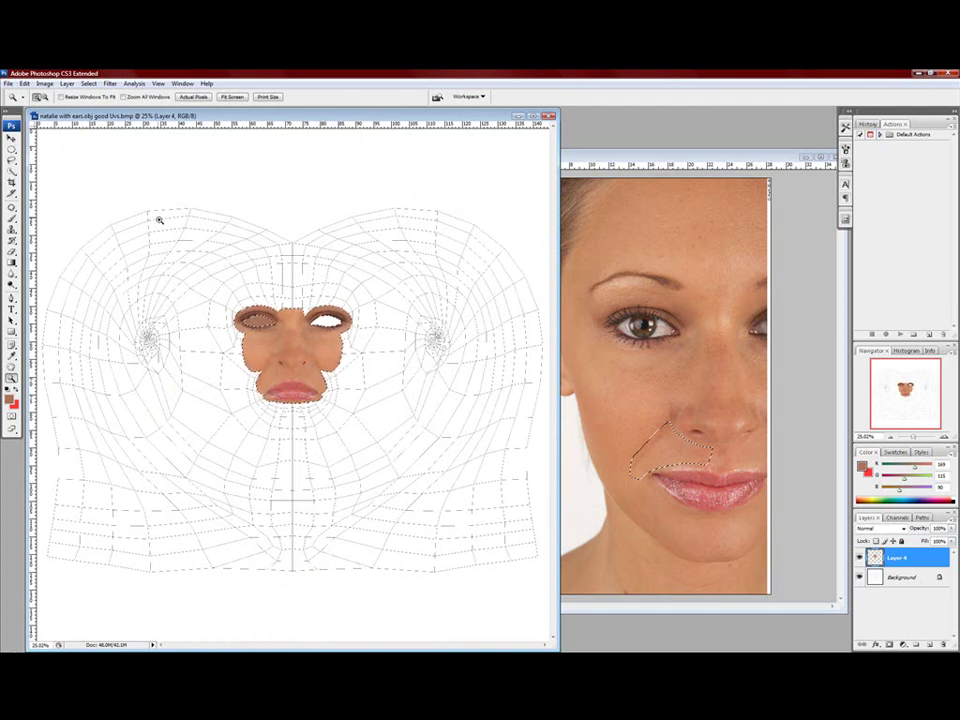
{"action": "left_click", "coordinate": [11, 149]}
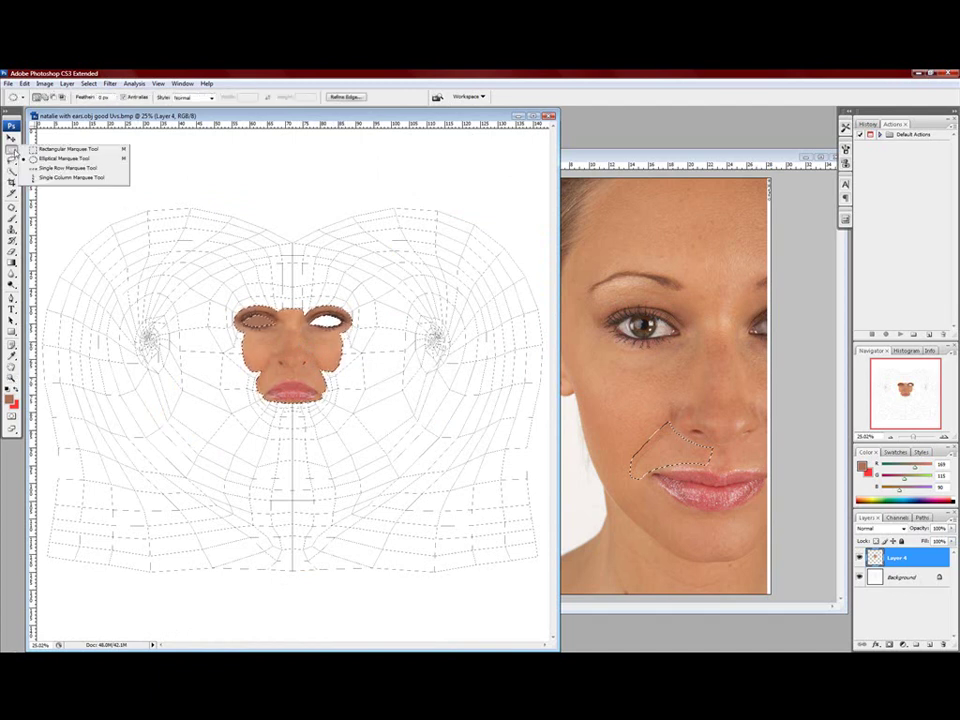
{"action": "left_click", "coordinate": [60, 148]}
{"action": "left_click_drag", "start_coordinate": [211, 233], "coordinate": [293, 490]}
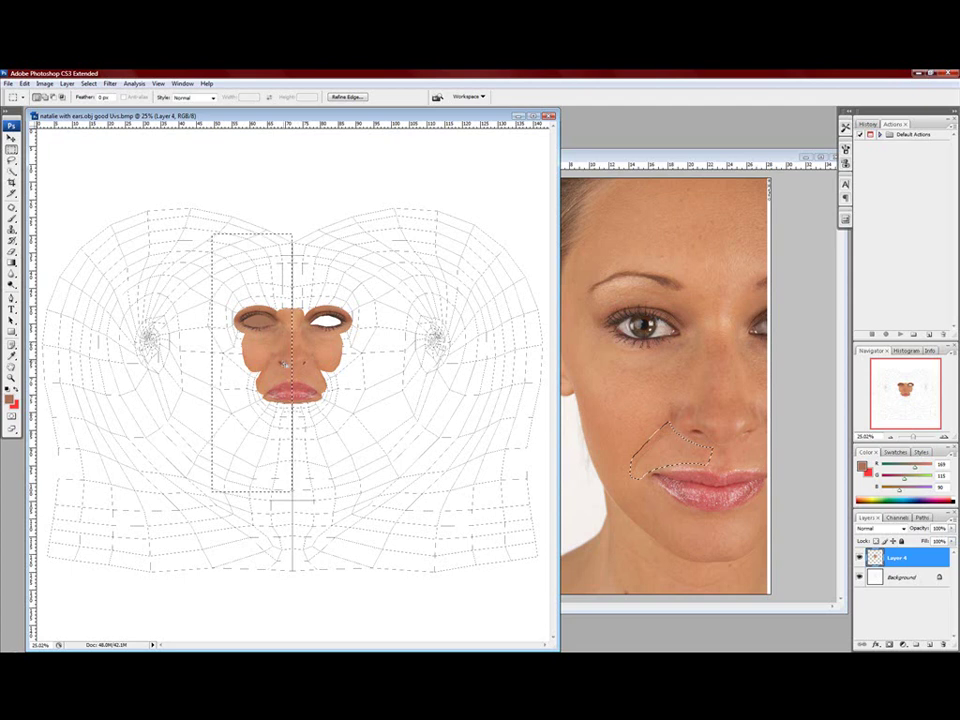
{"action": "key", "text": "ctrl+j"}
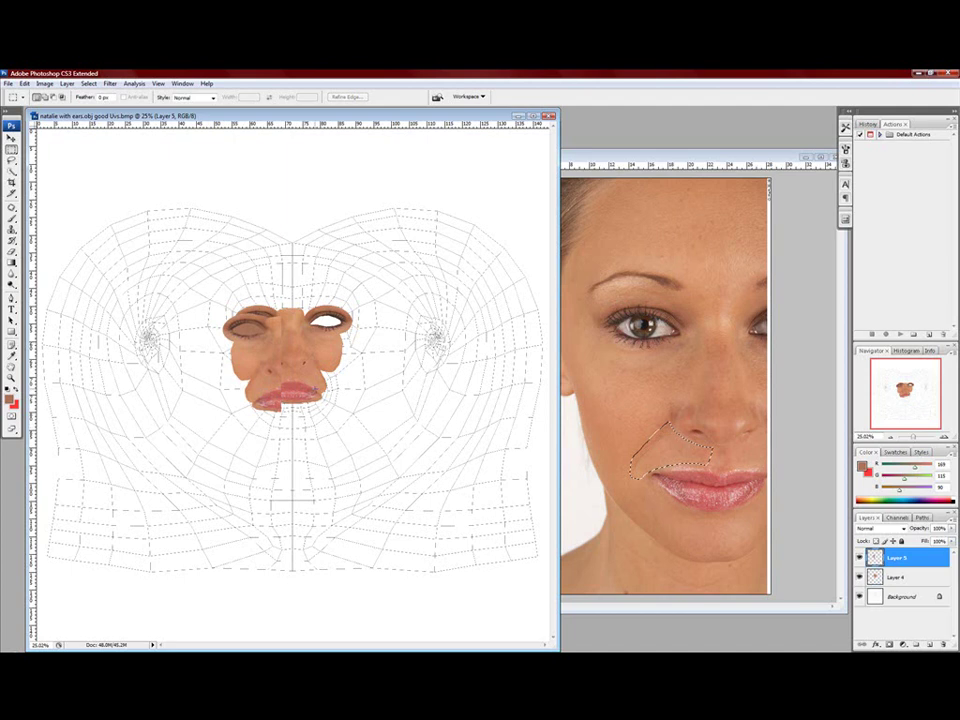
Flip the copied half-face horizontally and place it over the right-hand half of the face texture
{"action": "left_click", "coordinate": [12, 138]}
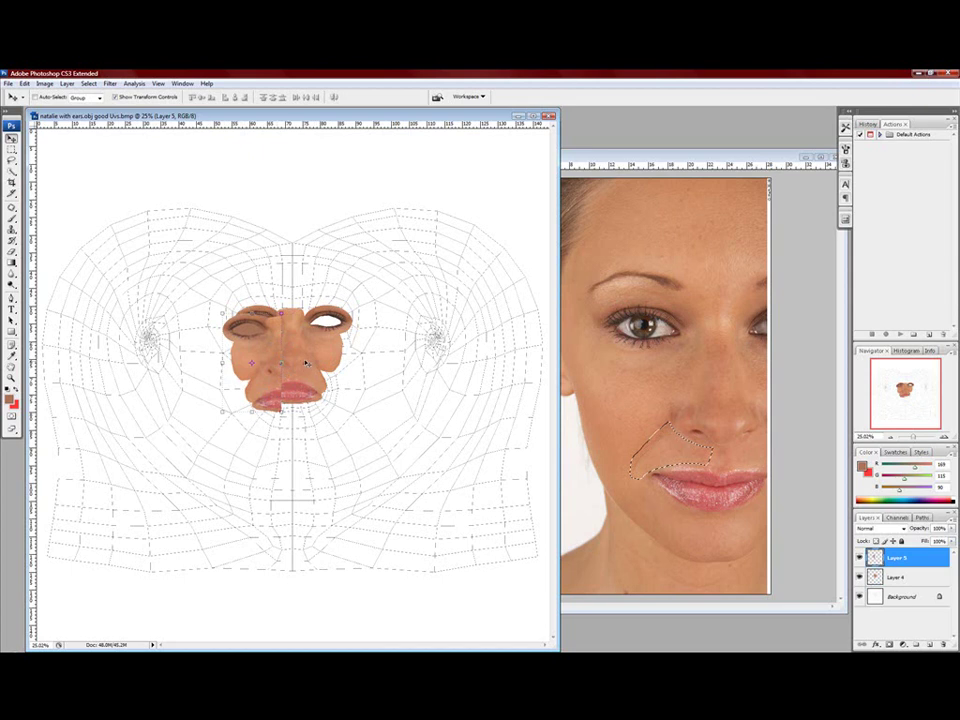
{"action": "left_click_drag", "start_coordinate": [266, 347], "coordinate": [271, 334]}
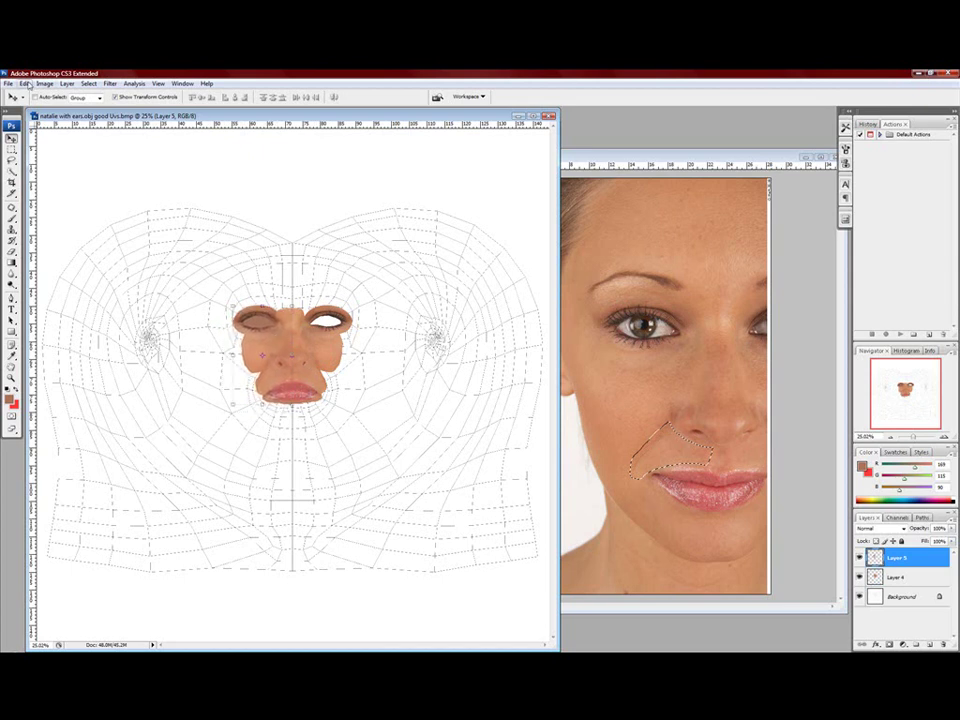
{"action": "left_click", "coordinate": [24, 83]}
{"action": "mouse_move", "coordinate": [60, 260]}
{"action": "left_click", "coordinate": [182, 368]}
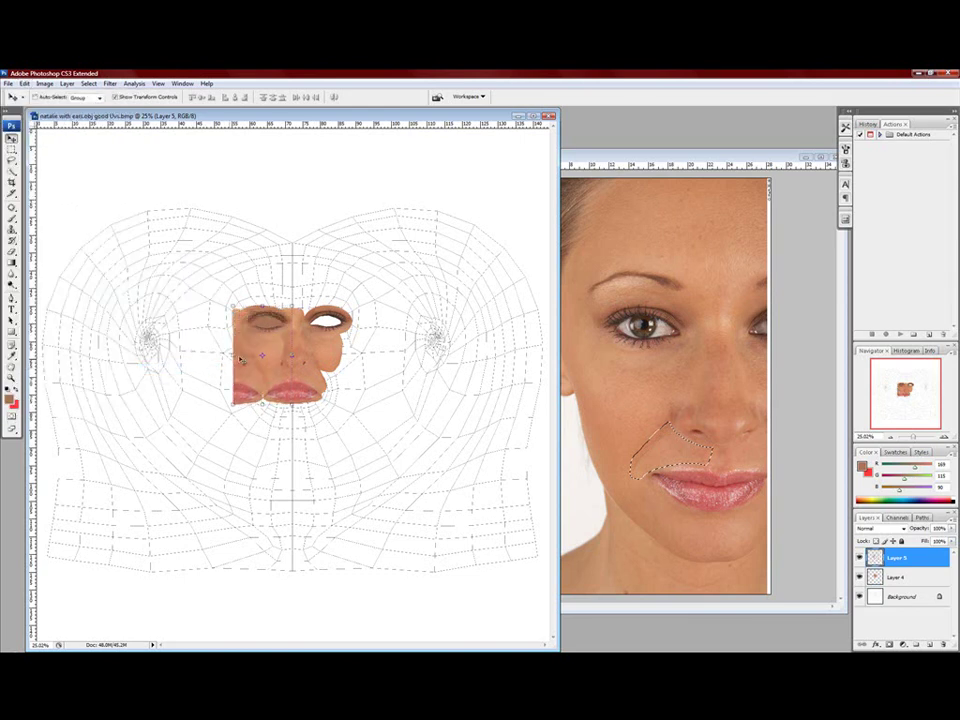
{"action": "left_click_drag", "start_coordinate": [263, 347], "coordinate": [319, 341]}
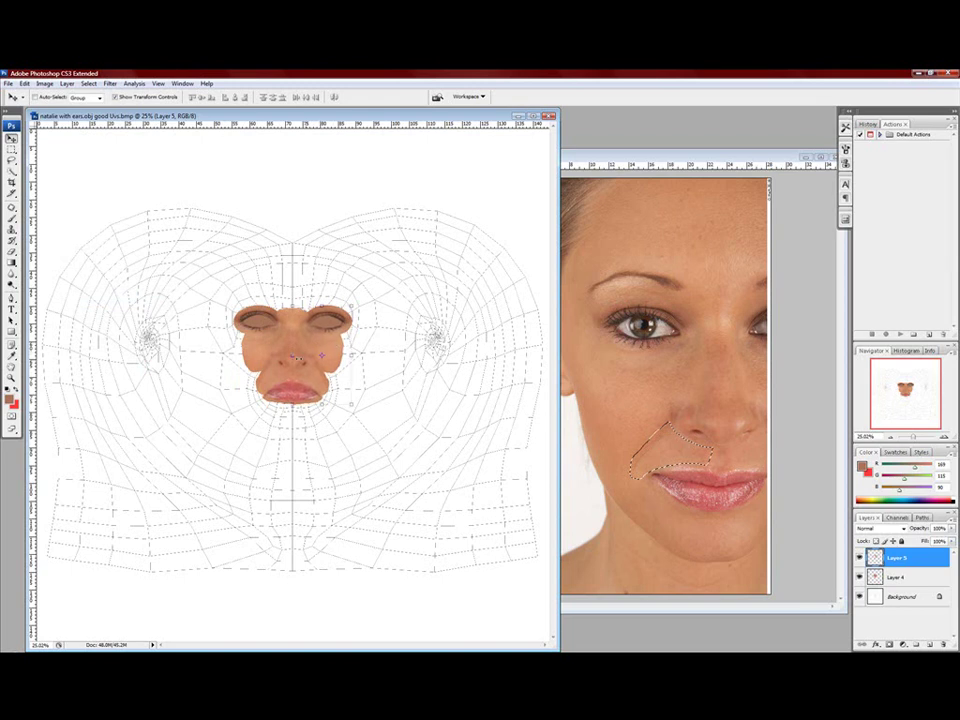
Shift the mirrored half-face outward from the centre line and lower Layer 4's opacity to 58%
{"action": "key", "text": "z"}
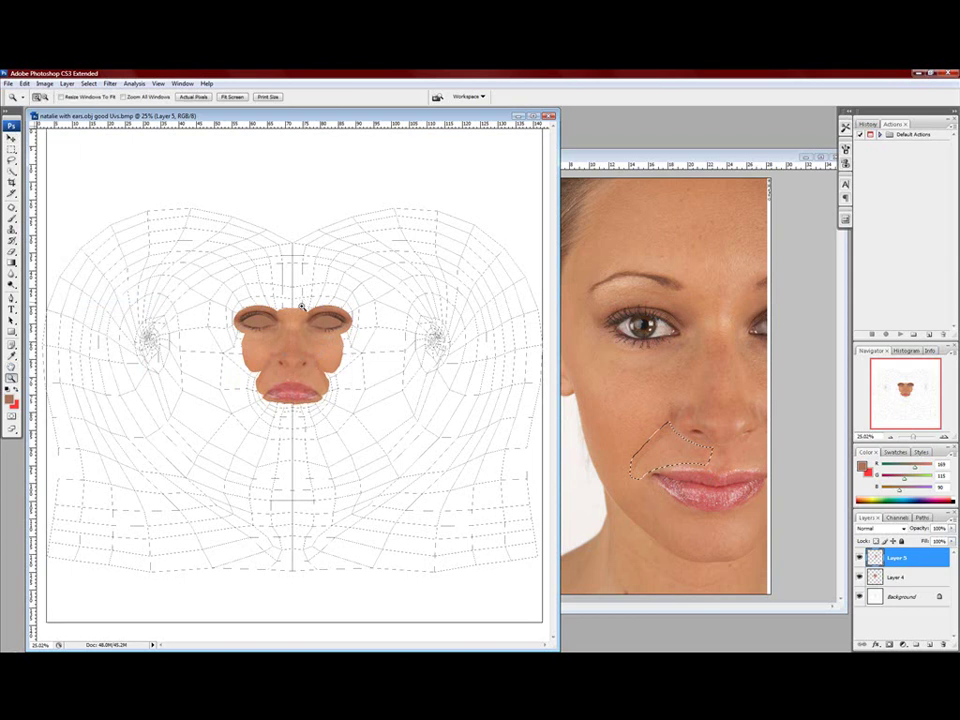
{"action": "left_click", "coordinate": [300, 305]}
{"action": "left_click", "coordinate": [298, 348]}
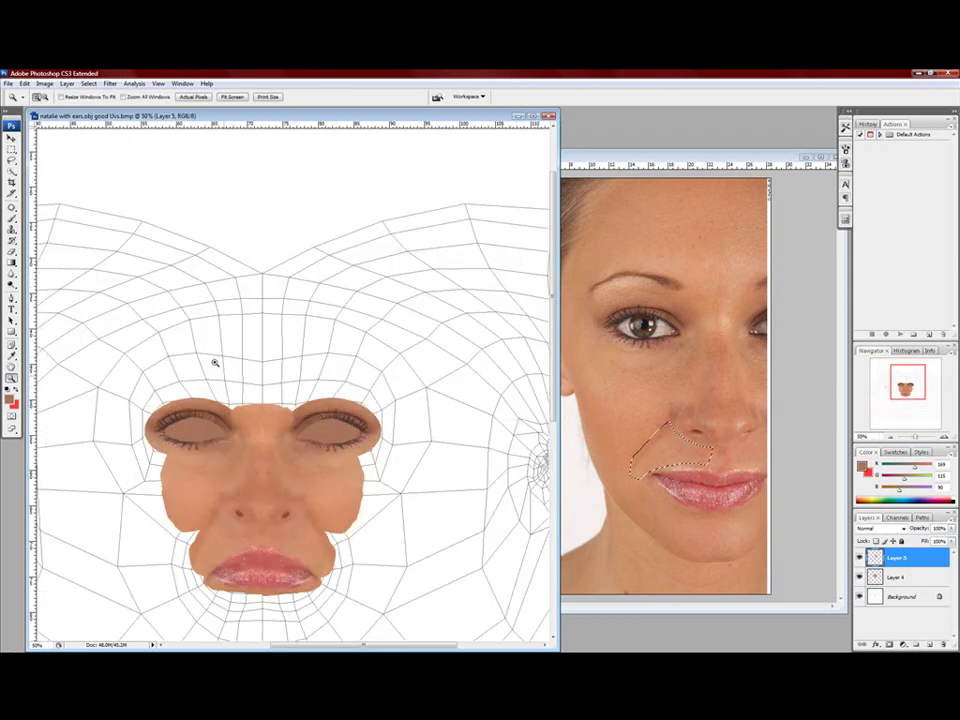
{"action": "left_click", "coordinate": [12, 137]}
{"action": "left_click_drag", "start_coordinate": [311, 472], "coordinate": [351, 461]}
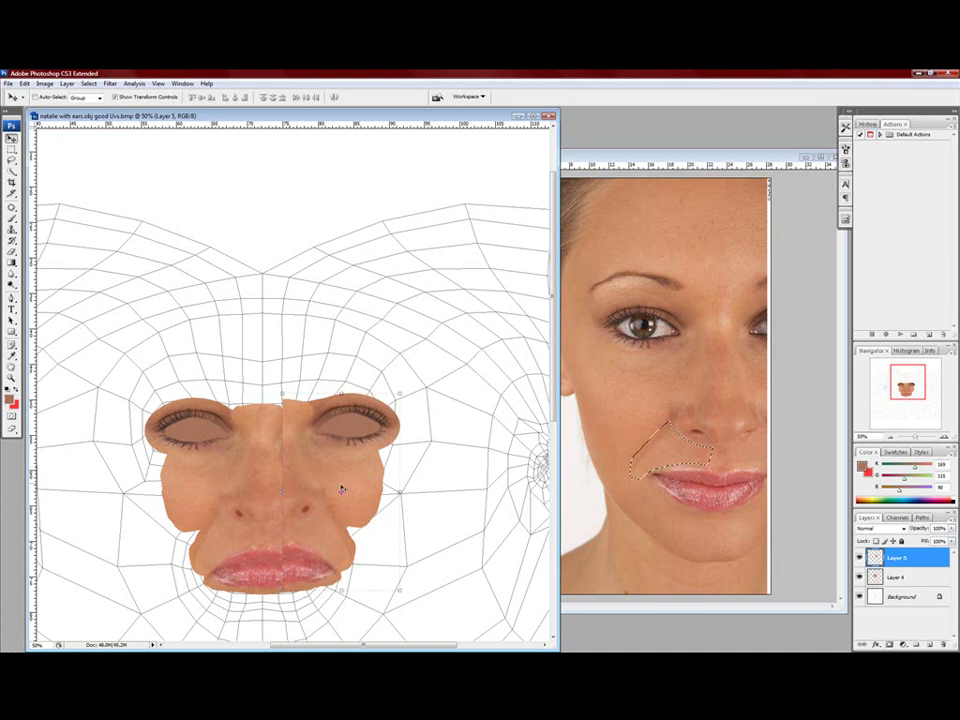
{"action": "left_click", "coordinate": [905, 577]}
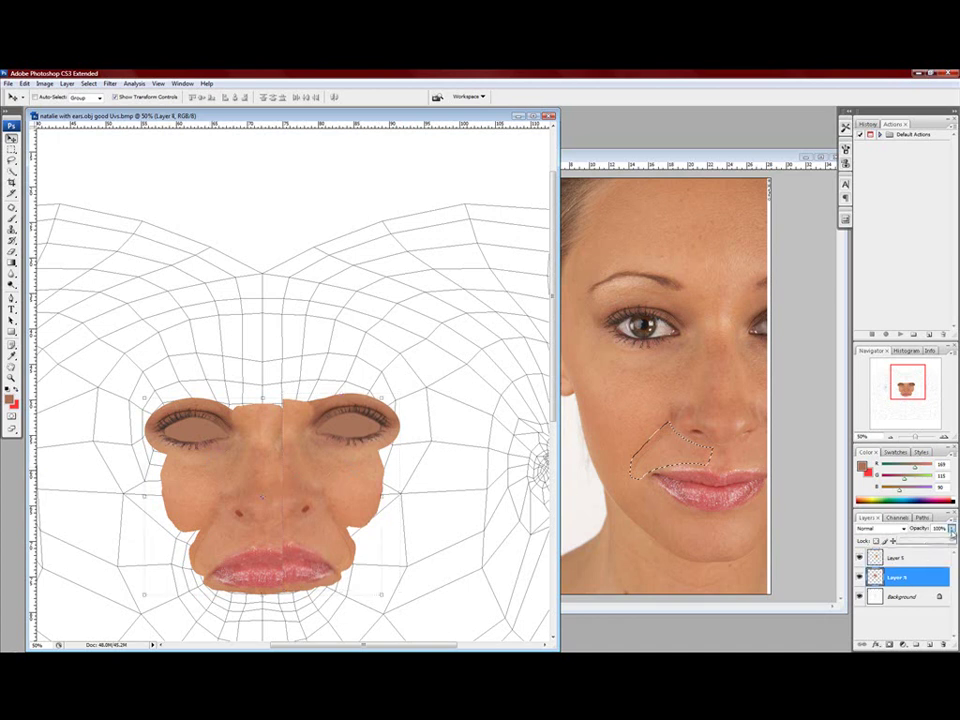
{"action": "left_click_drag", "start_coordinate": [950, 538], "coordinate": [928, 540]}
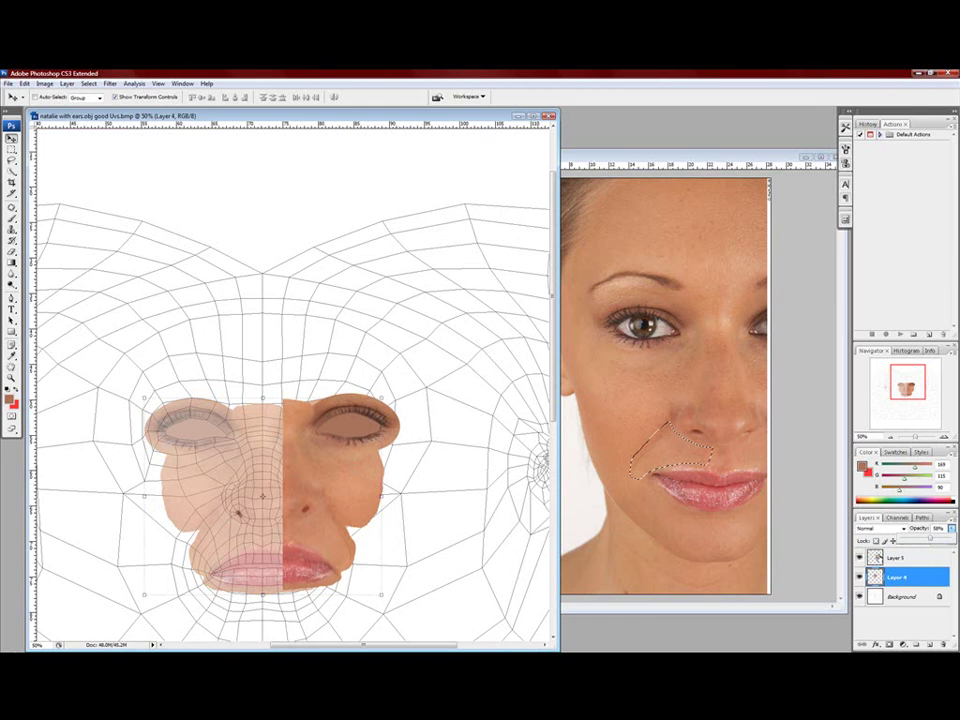
Lower Layer 5's opacity to 74% and align the mirrored half-face with the UV template's centre line
{"action": "key", "text": "alt+bracketright"}
{"action": "left_click_drag", "start_coordinate": [351, 459], "coordinate": [336, 466]}
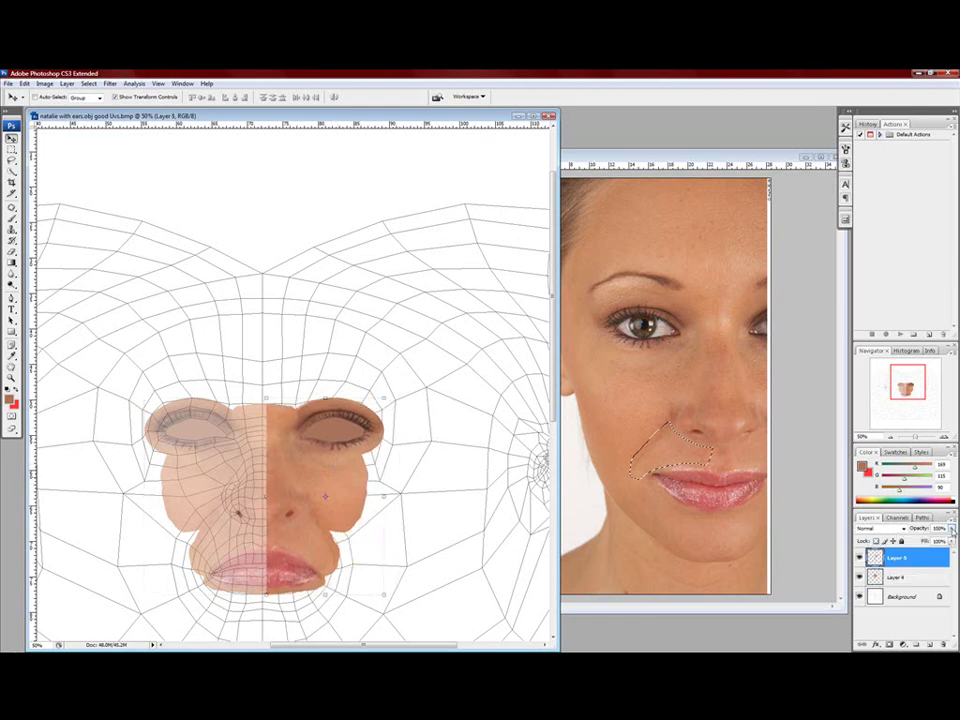
{"action": "left_click_drag", "start_coordinate": [951, 528], "coordinate": [940, 540]}
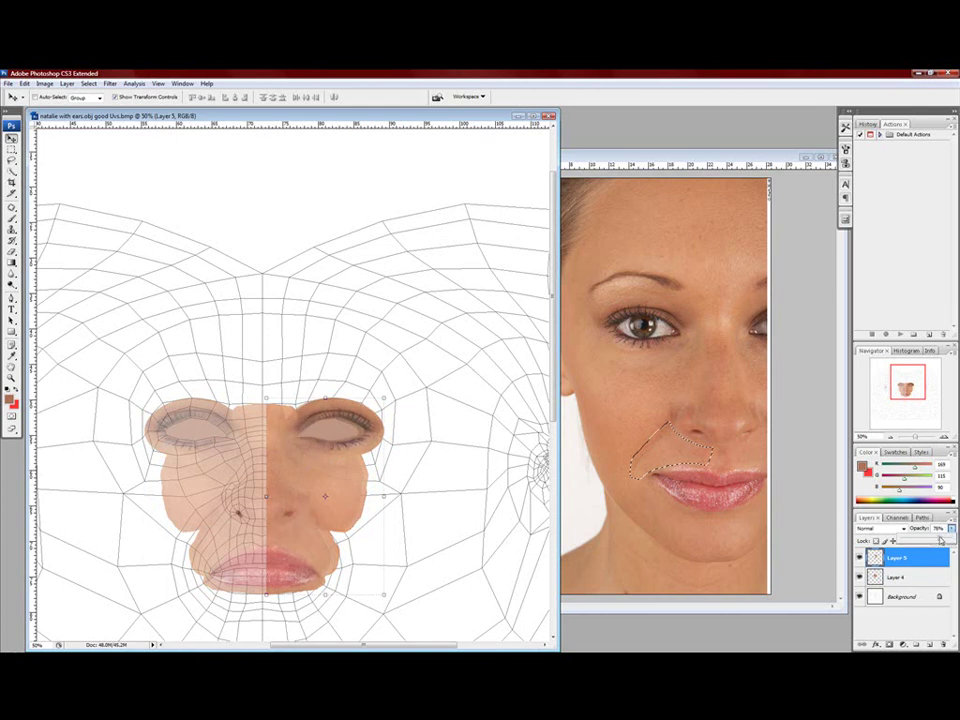
{"action": "left_click_drag", "start_coordinate": [332, 466], "coordinate": [327, 465]}
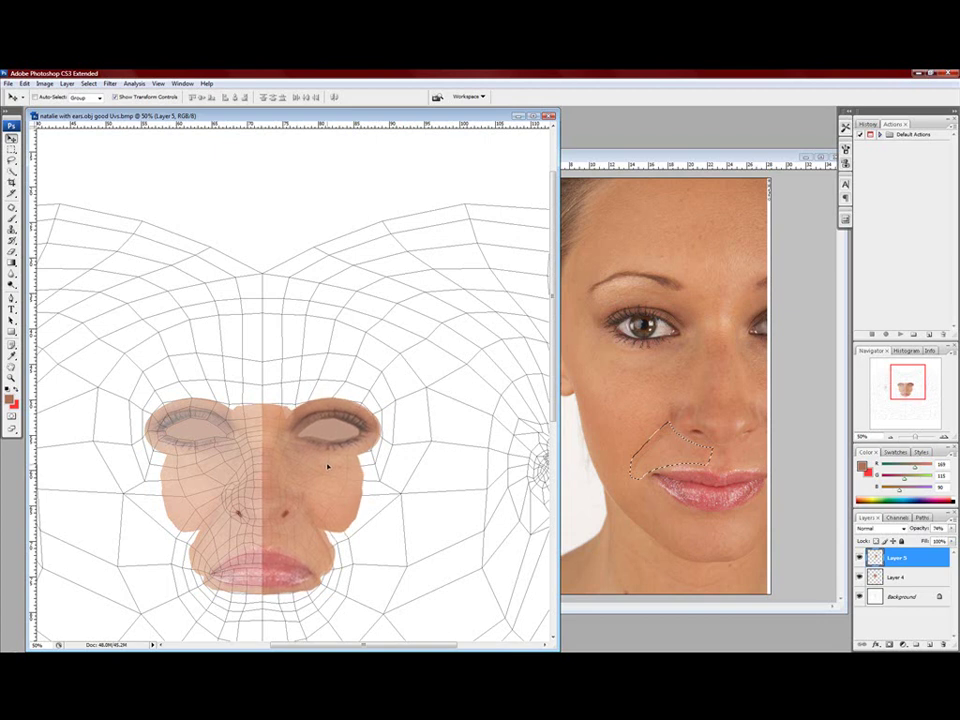
Restore the opacity of both Layer 5 and Layer 4 to 100%
{"action": "key", "text": "ctrl+t"}
{"action": "left_click_drag", "start_coordinate": [951, 530], "coordinate": [952, 529]}
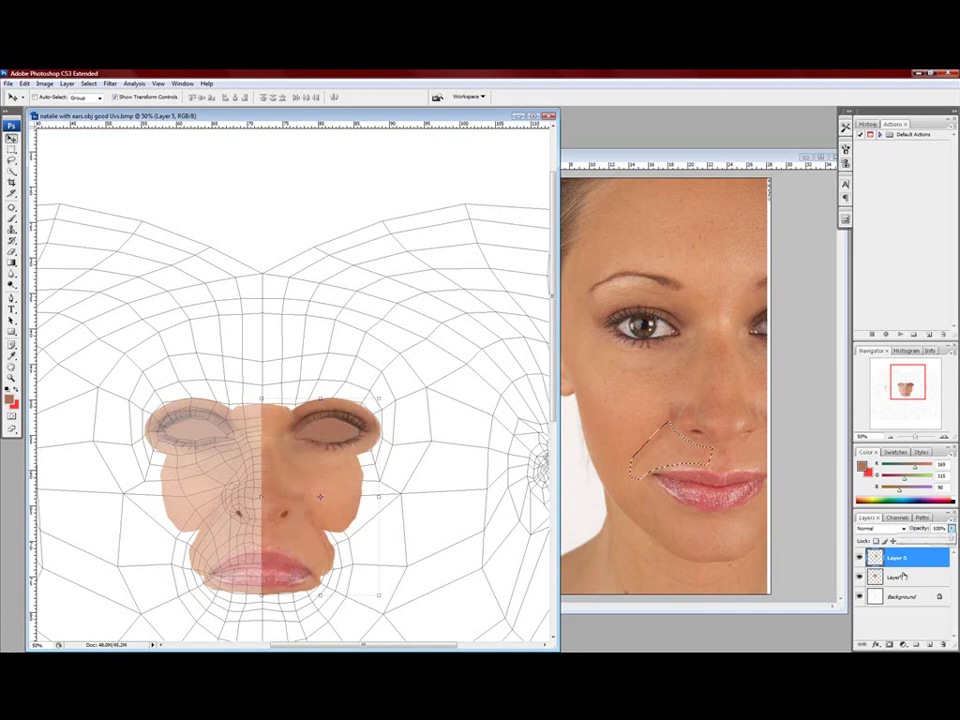
{"action": "left_click", "coordinate": [903, 575]}
{"action": "left_click", "coordinate": [952, 529]}
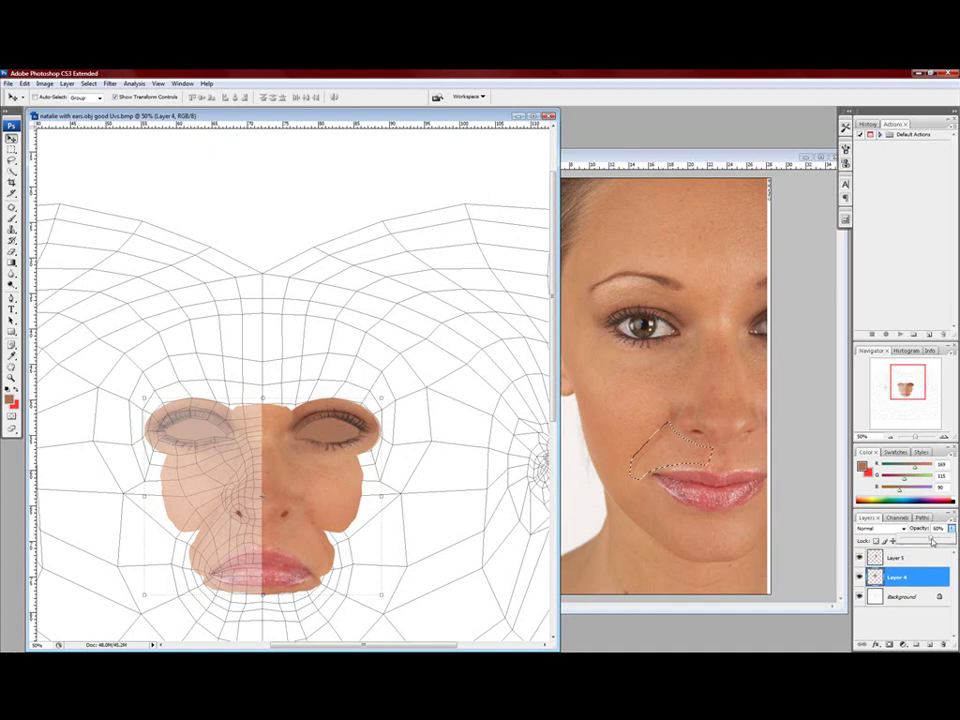
{"action": "key", "text": "0"}
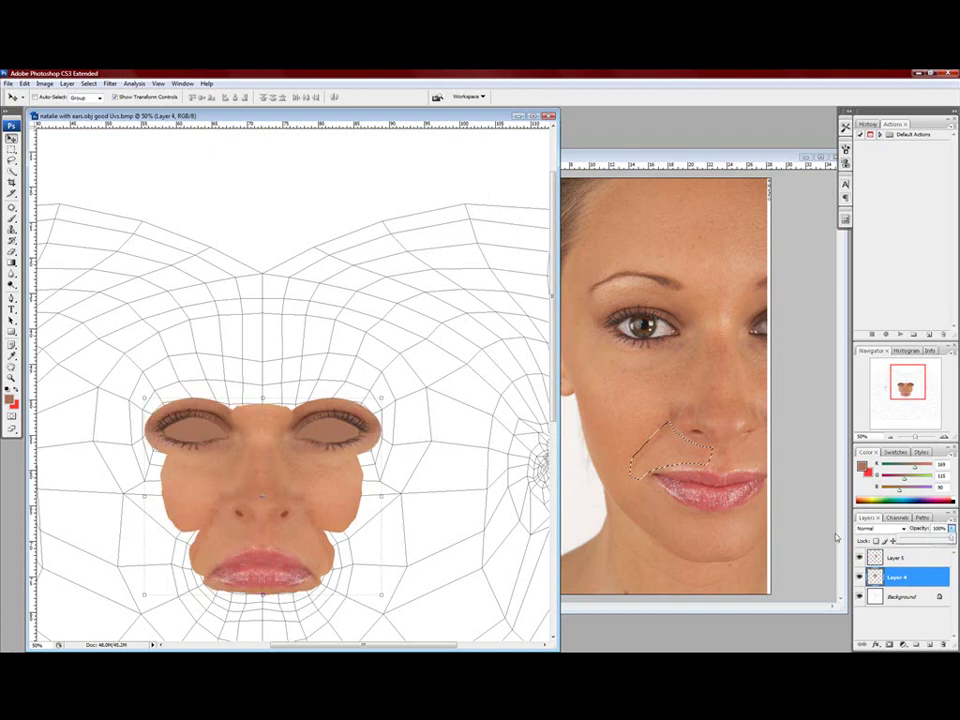
Merge Layer 5 with Layer 4 and clear the selection around the mirrored half
{"action": "left_click", "coordinate": [898, 560], "text": "ctrl"}
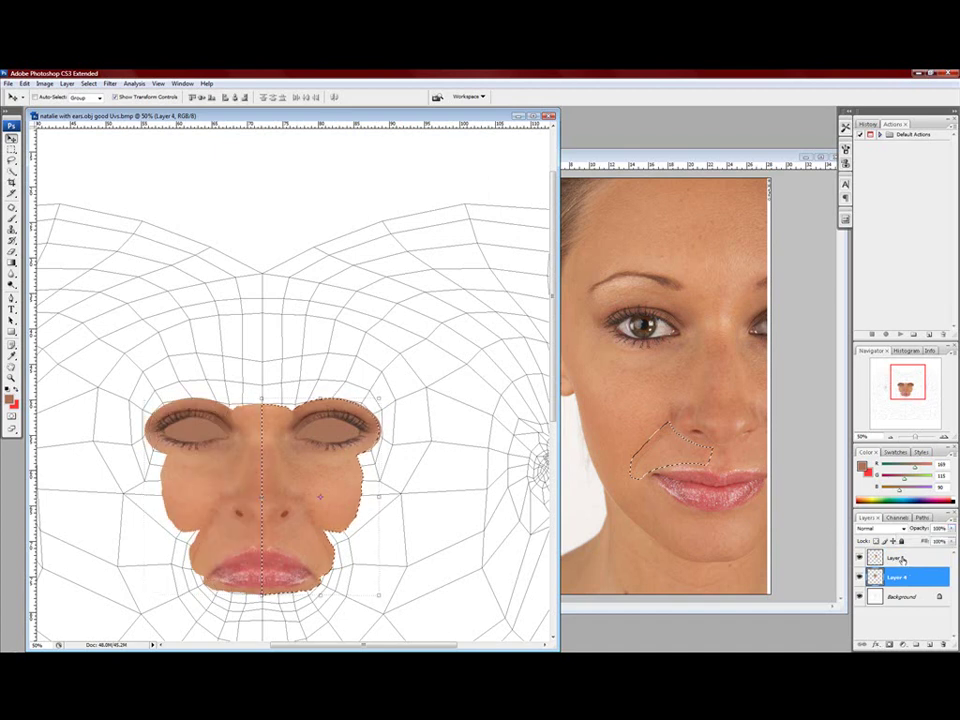
{"action": "left_click", "coordinate": [900, 562], "text": "shift"}
{"action": "right_click", "coordinate": [901, 556]}
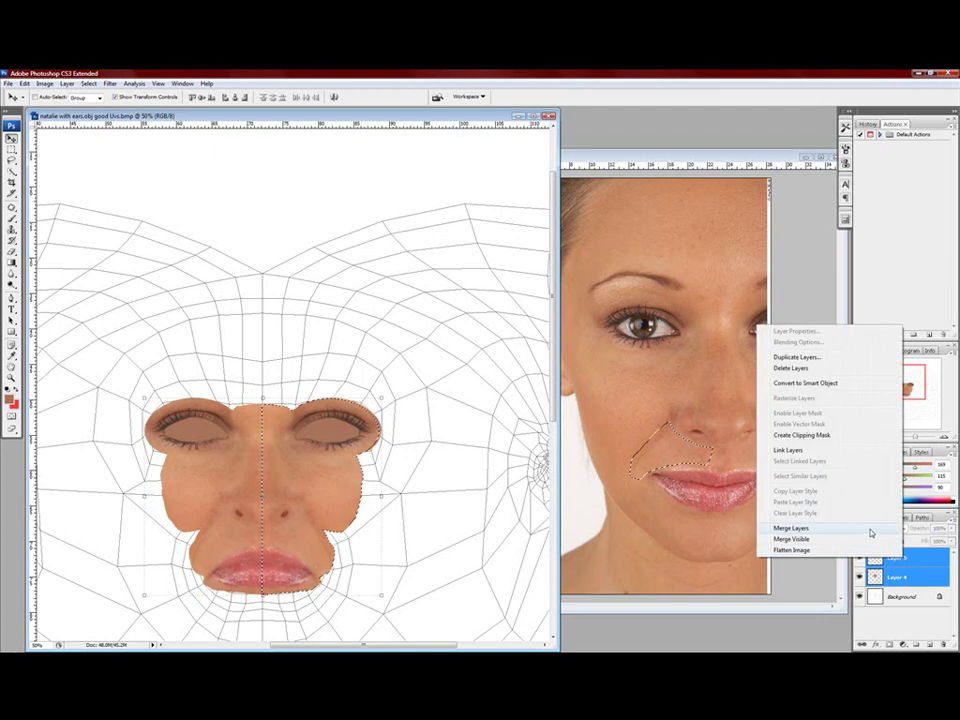
{"action": "left_click", "coordinate": [830, 528]}
{"action": "key", "text": "ctrl+d"}
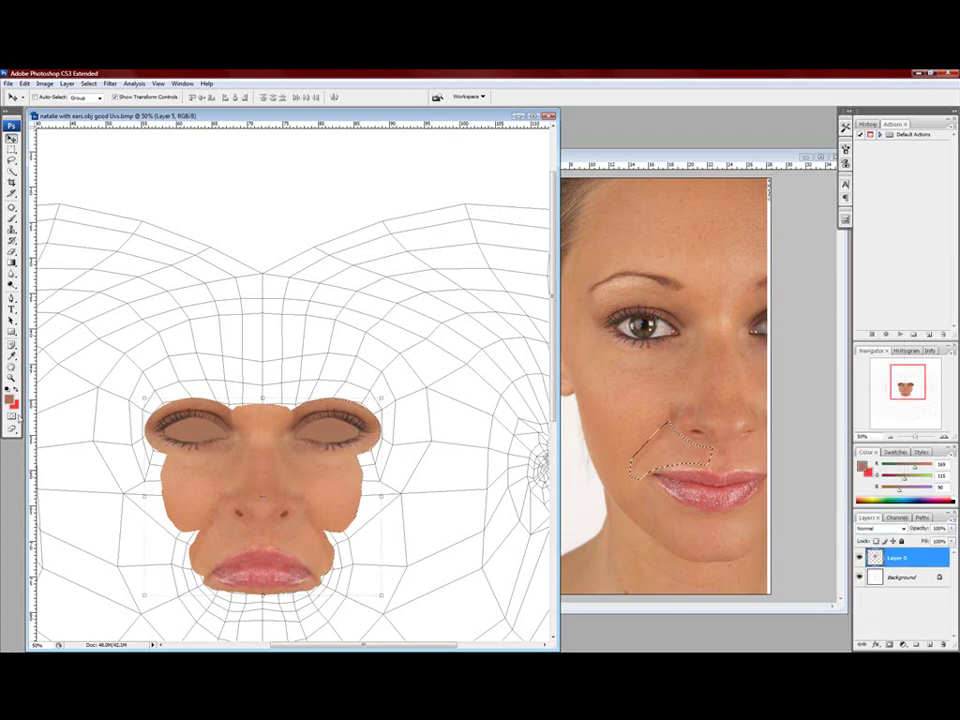
Blend the centre seam between the eyes and along the nose bridge with the Patch tool, leaving nothing selected
{"action": "key", "text": "z"}
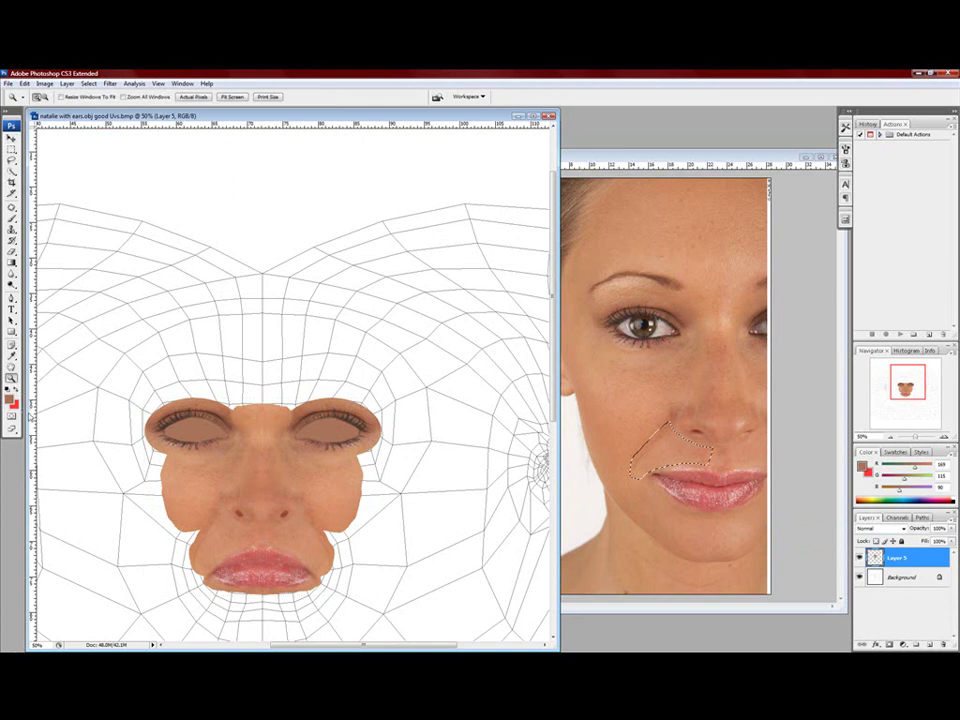
{"action": "left_click", "coordinate": [279, 480]}
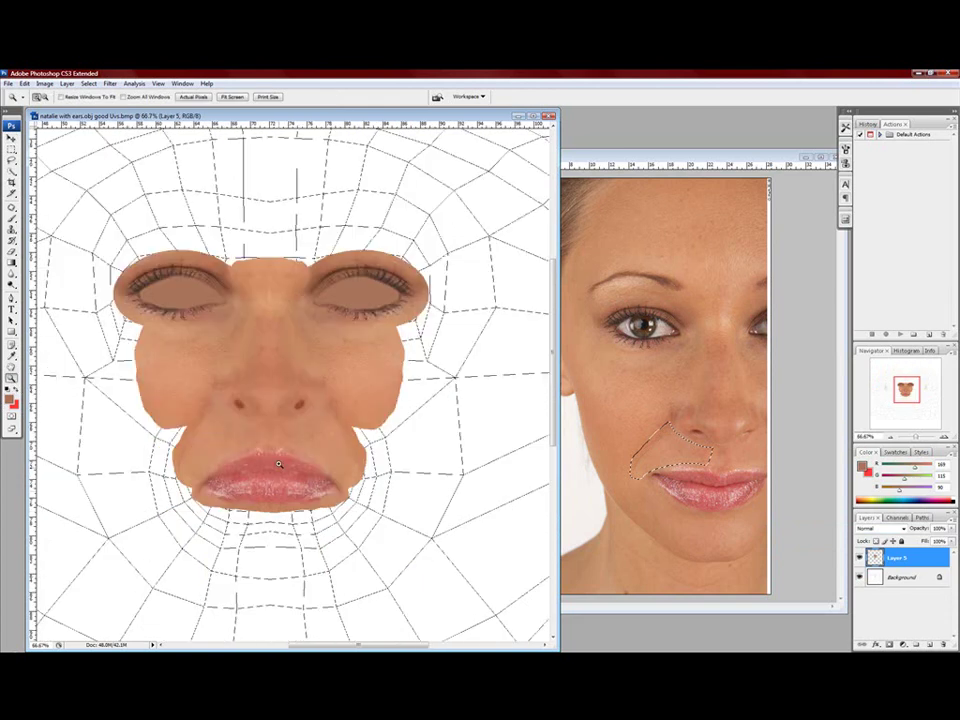
{"action": "left_click", "coordinate": [12, 207]}
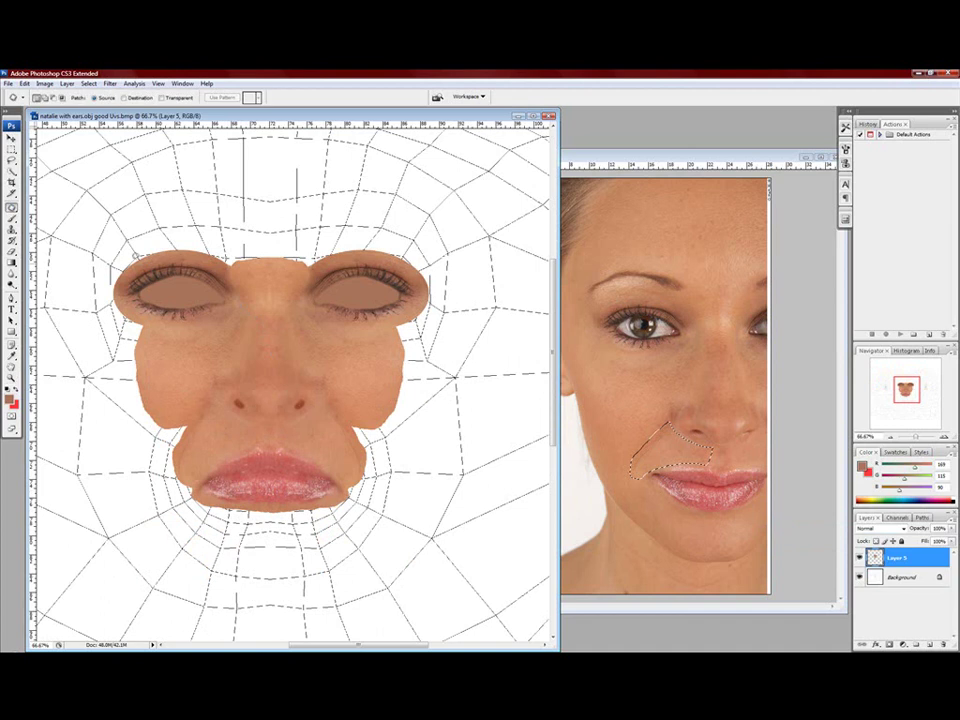
{"action": "mouse_move", "coordinate": [276, 271]}
{"action": "left_mouse_down"}
{"action": "mouse_move", "coordinate": [270, 266]}
{"action": "mouse_move", "coordinate": [268, 296]}
{"action": "left_mouse_up"}
{"action": "mouse_move", "coordinate": [279, 339]}
{"action": "left_mouse_down"}
{"action": "mouse_move", "coordinate": [254, 344]}
{"action": "mouse_move", "coordinate": [277, 342]}
{"action": "left_mouse_up"}
{"action": "left_click", "coordinate": [11, 138]}
{"action": "key", "text": "ctrl+d"}
Save the texture as a BMP copy on the desktop, replacing the existing "good Uvs colour map" file
{"action": "left_click", "coordinate": [8, 83]}
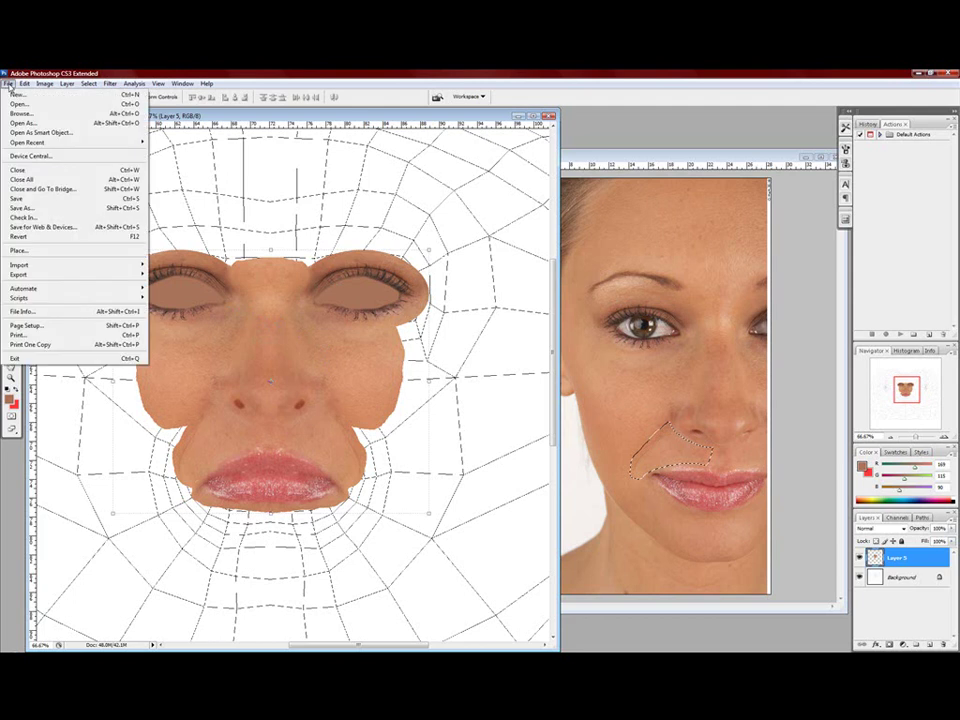
{"action": "left_click", "coordinate": [43, 207]}
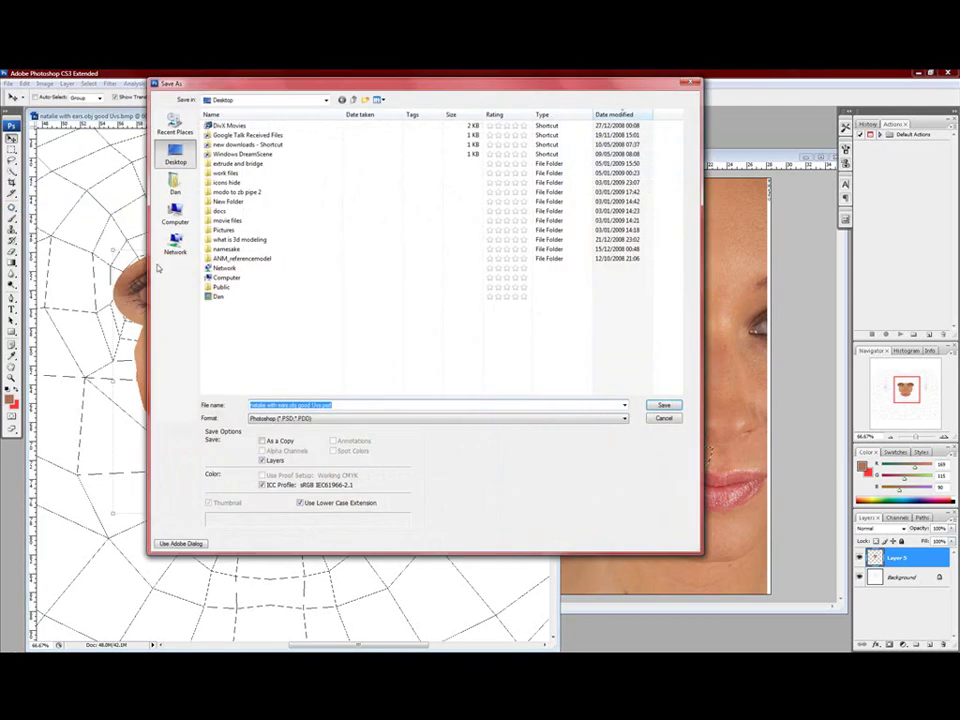
{"action": "left_click", "coordinate": [423, 420]}
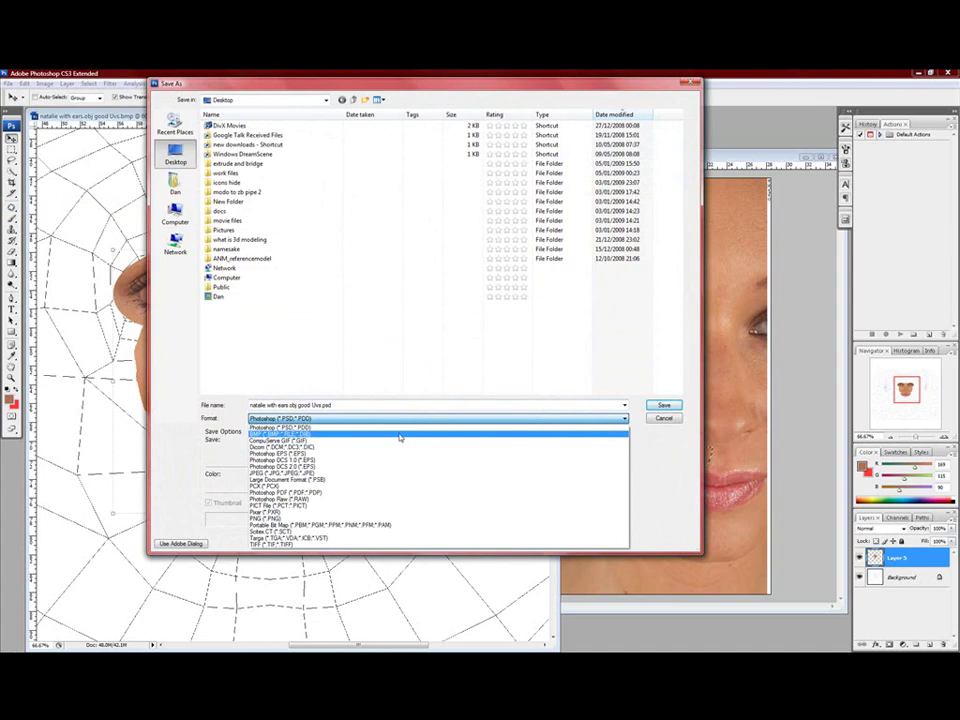
{"action": "left_click", "coordinate": [285, 433]}
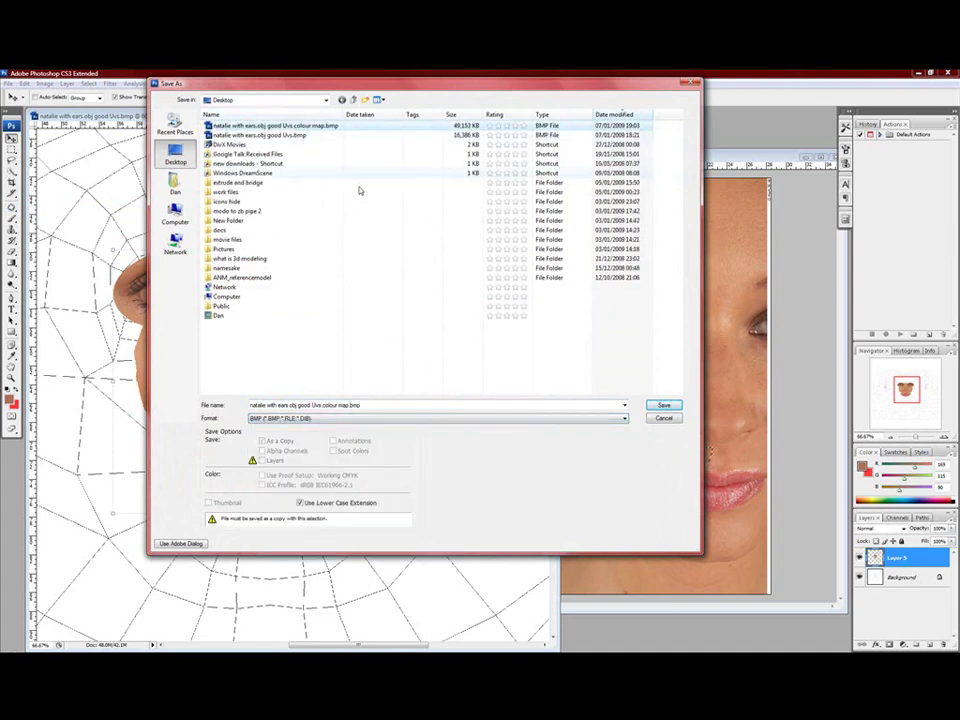
{"action": "left_click", "coordinate": [661, 405]}
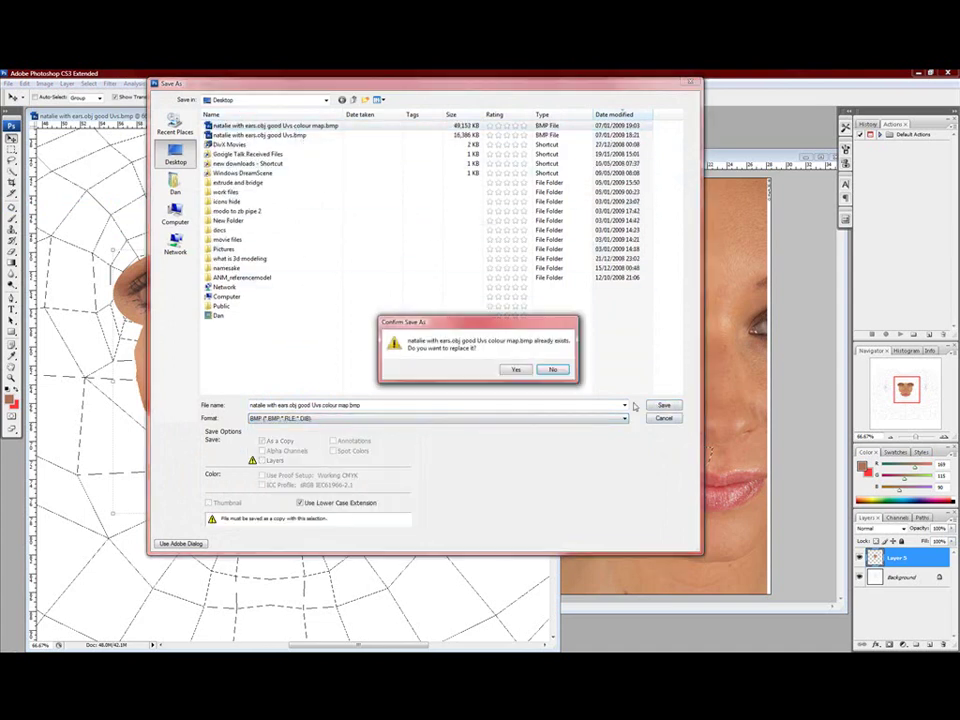
{"action": "left_click", "coordinate": [517, 370]}
{"action": "left_click", "coordinate": [520, 312]}
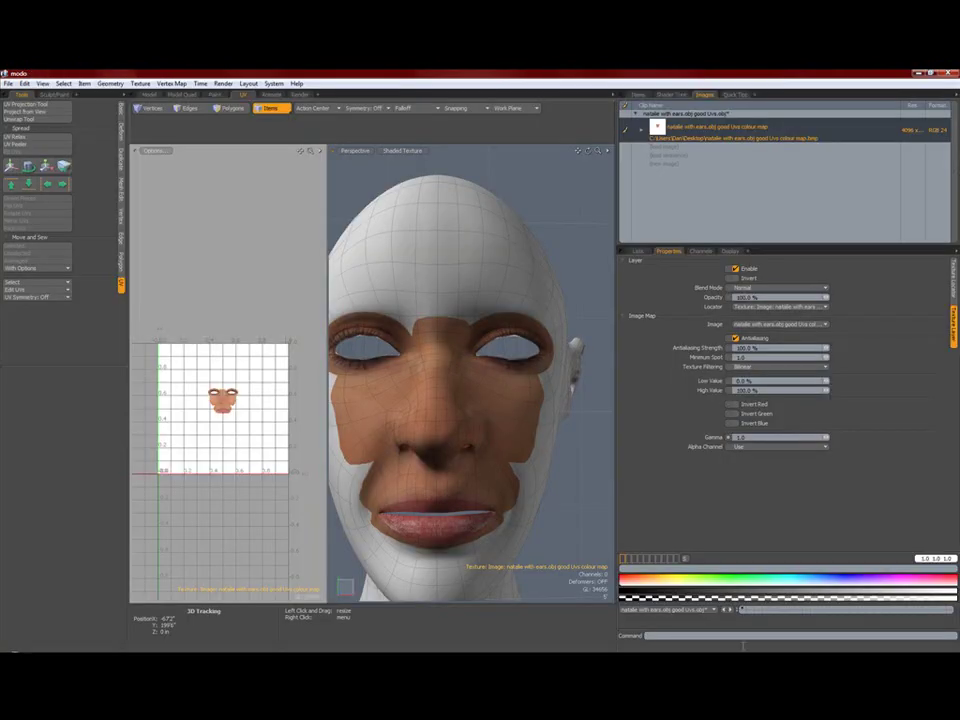
Switch to modo and clear the item selection to inspect the textured head
{"action": "left_click", "coordinate": [578, 441]}
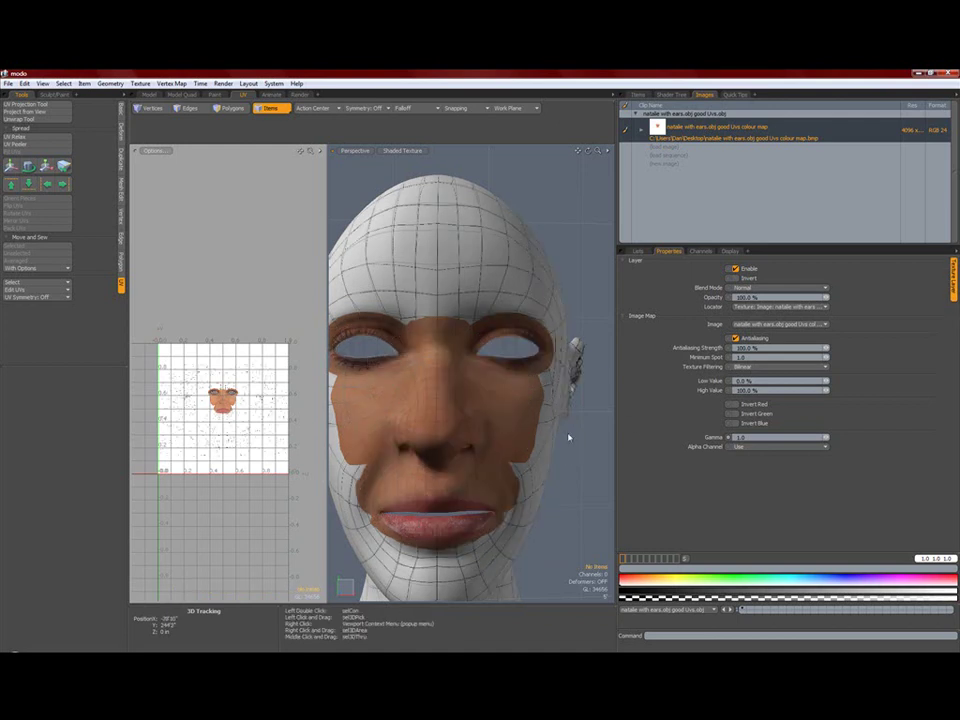
Try to extend the edge loop around one eye opening into the socket with Edge Extend
{"action": "left_click_drag", "start_coordinate": [412, 313], "coordinate": [521, 411], "text": "alt"}
{"action": "scroll", "coordinate": [521, 411], "scroll_direction": "up", "scroll_amount": 10}
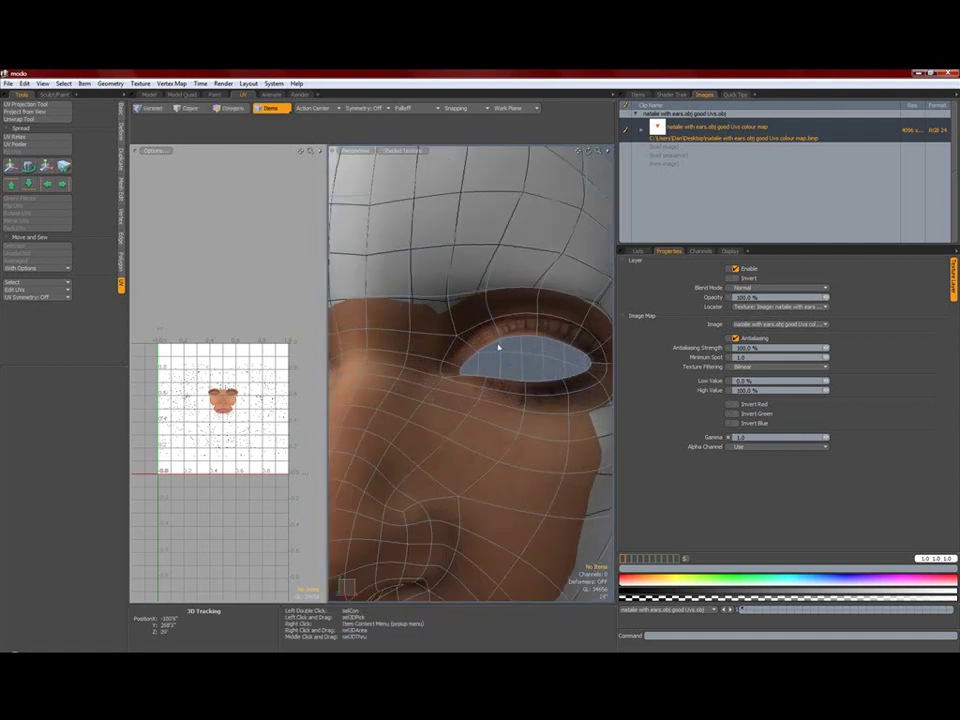
{"action": "scroll", "coordinate": [459, 358], "scroll_direction": "up", "scroll_amount": 2}
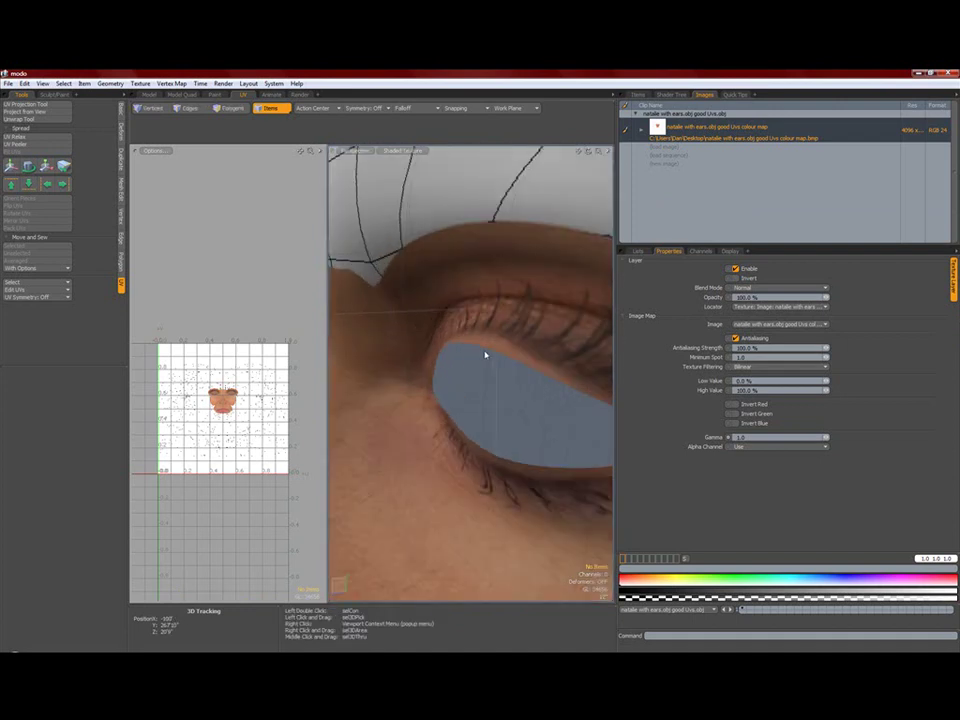
{"action": "left_click", "coordinate": [186, 108]}
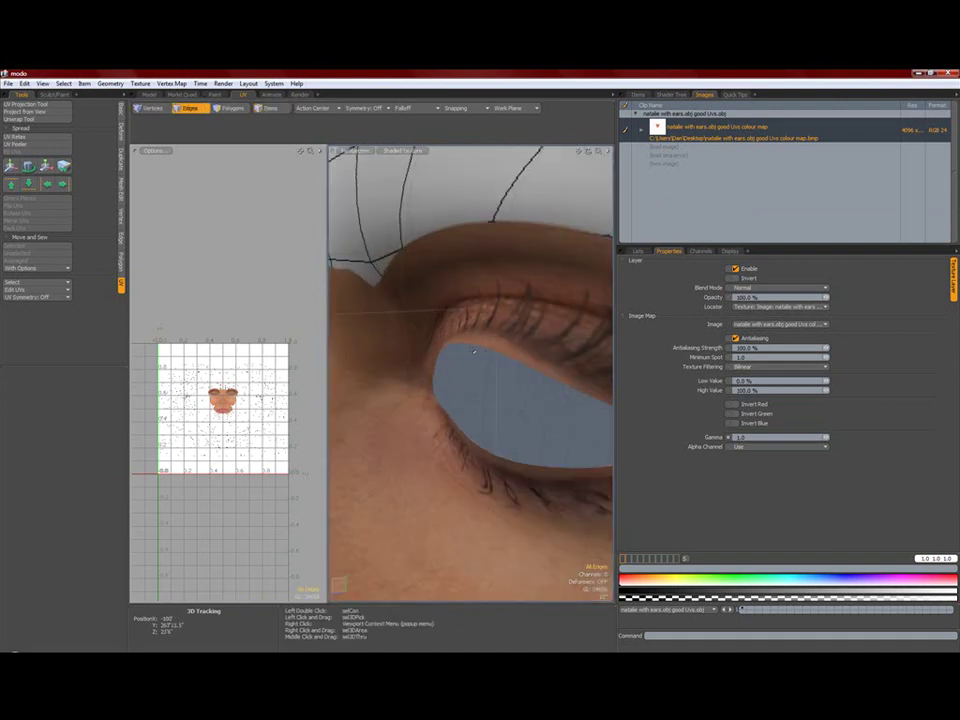
{"action": "double_click", "coordinate": [456, 348]}
{"action": "scroll", "coordinate": [477, 362], "scroll_direction": "down", "scroll_amount": 5}
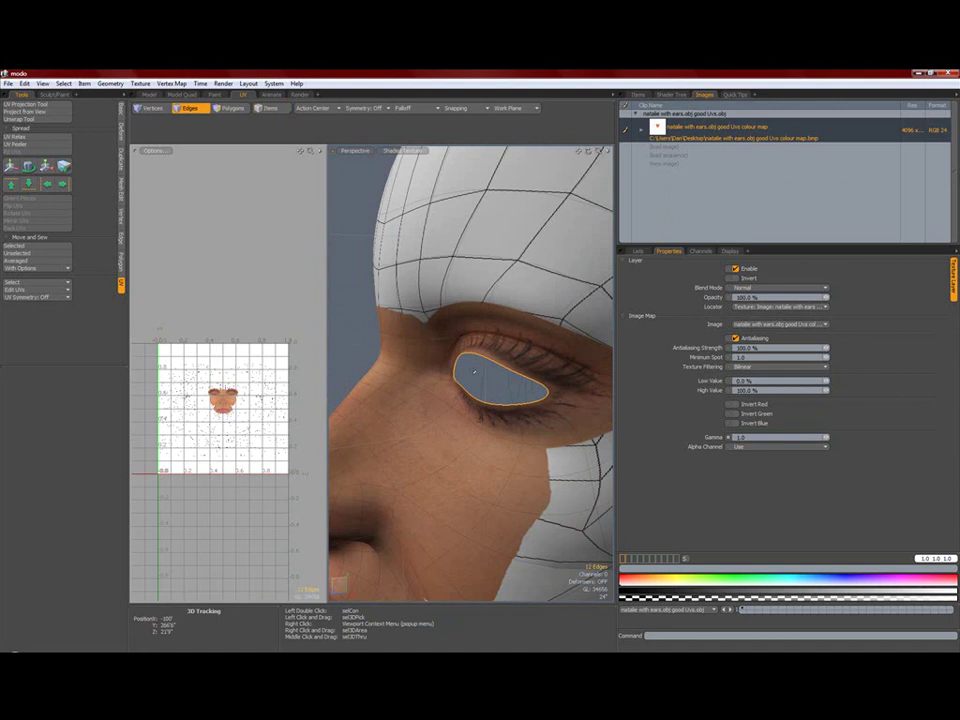
{"action": "key", "text": "shift+x"}
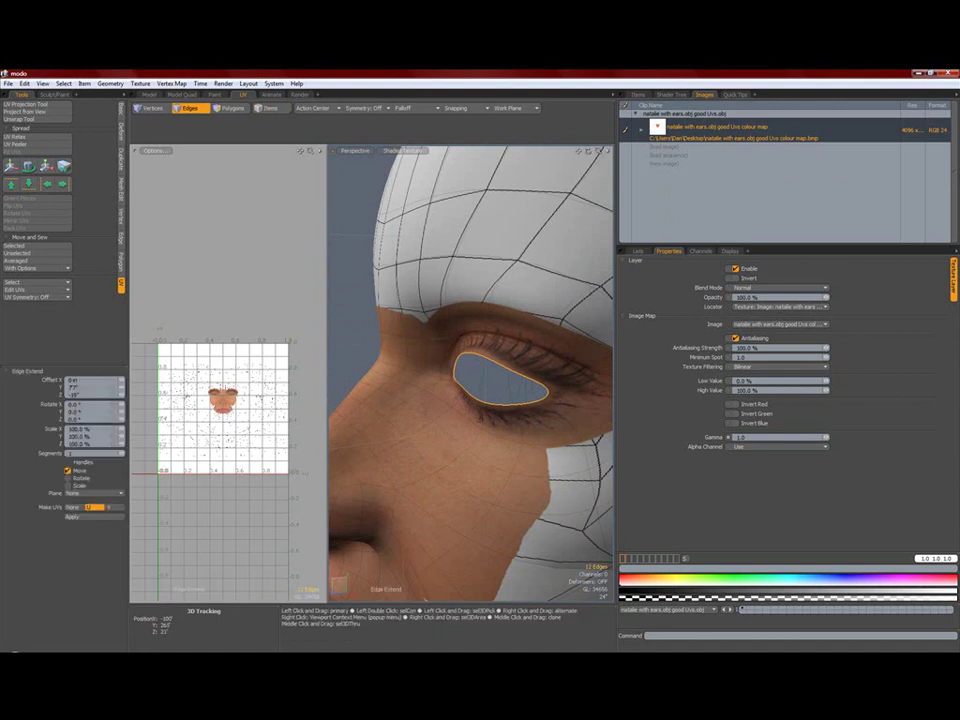
{"action": "left_click", "coordinate": [477, 381]}
{"action": "left_click_drag", "start_coordinate": [450, 380], "coordinate": [464, 377]}
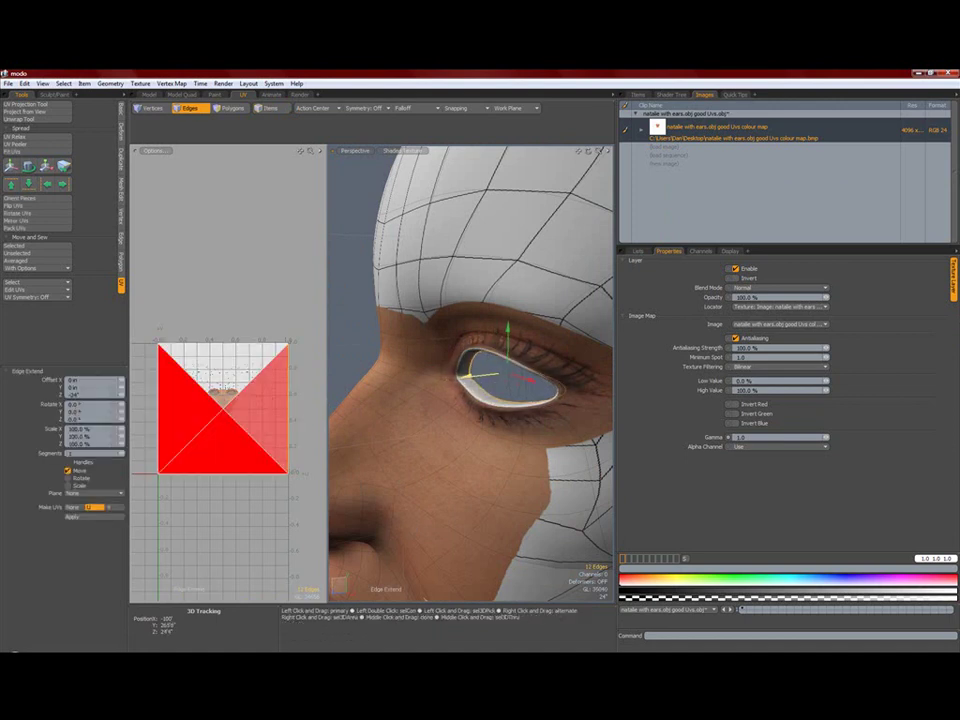
{"action": "left_click", "coordinate": [468, 377], "text": "ctrl"}
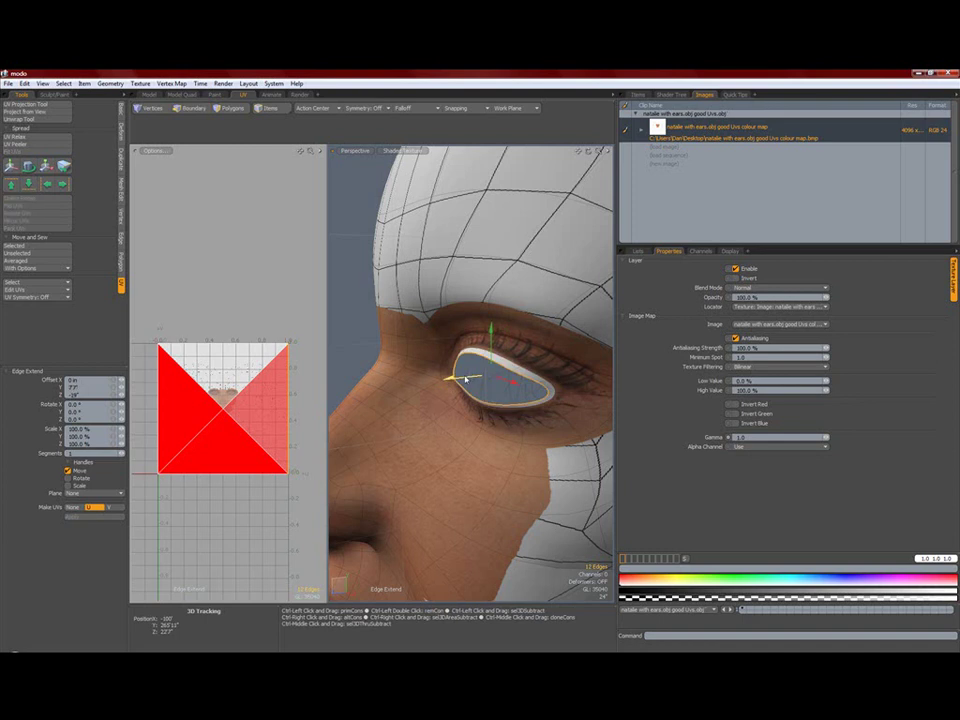
{"action": "key", "text": "space"}
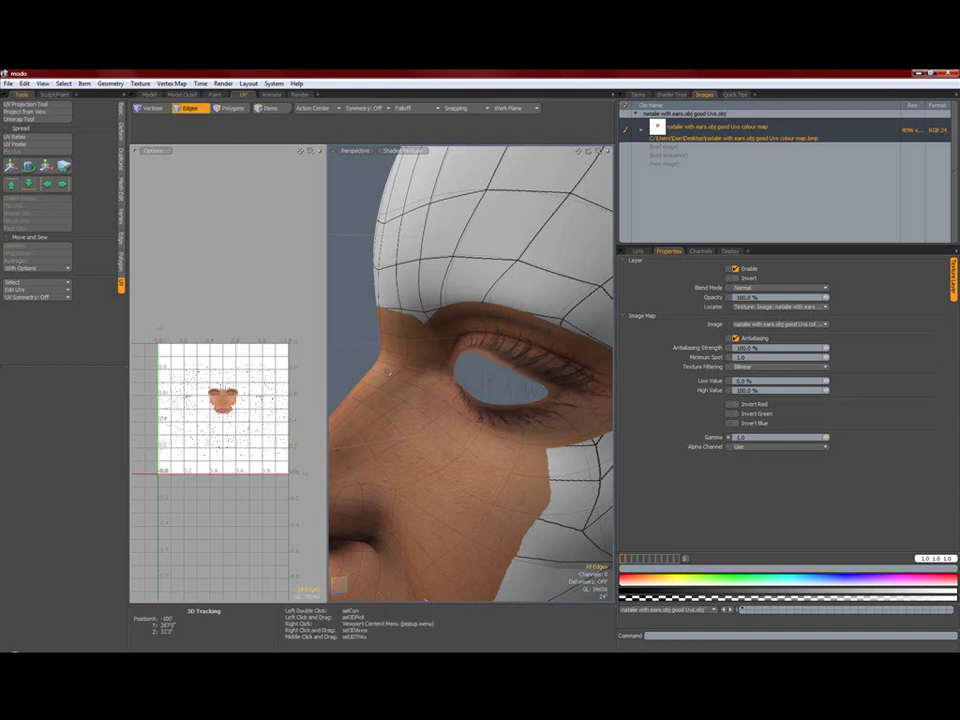
Preview the head in the Render layout and set the diffuse colour map image's gamma to 0.655
{"action": "key", "text": "a"}
{"action": "left_click_drag", "start_coordinate": [440, 420], "coordinate": [610, 418], "text": "alt"}
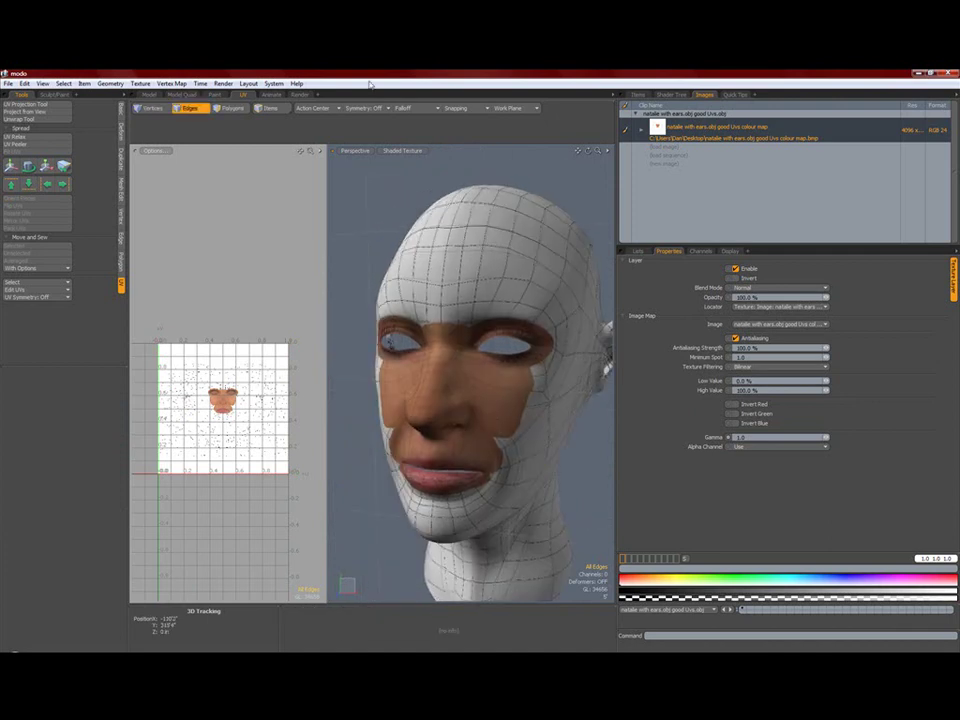
{"action": "left_click", "coordinate": [299, 94]}
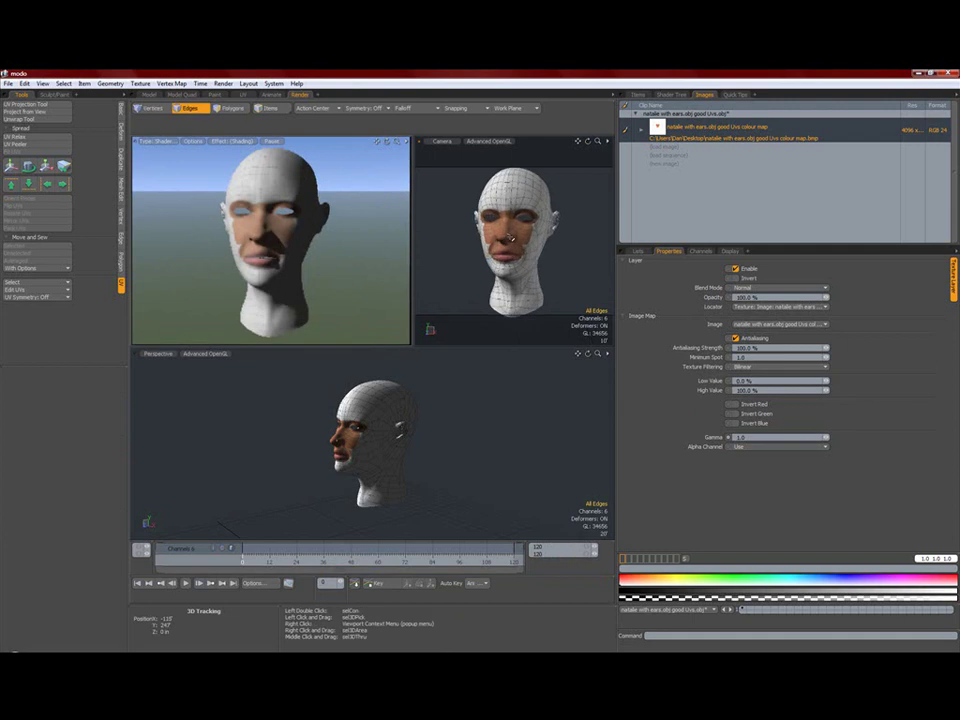
{"action": "left_click", "coordinate": [680, 95]}
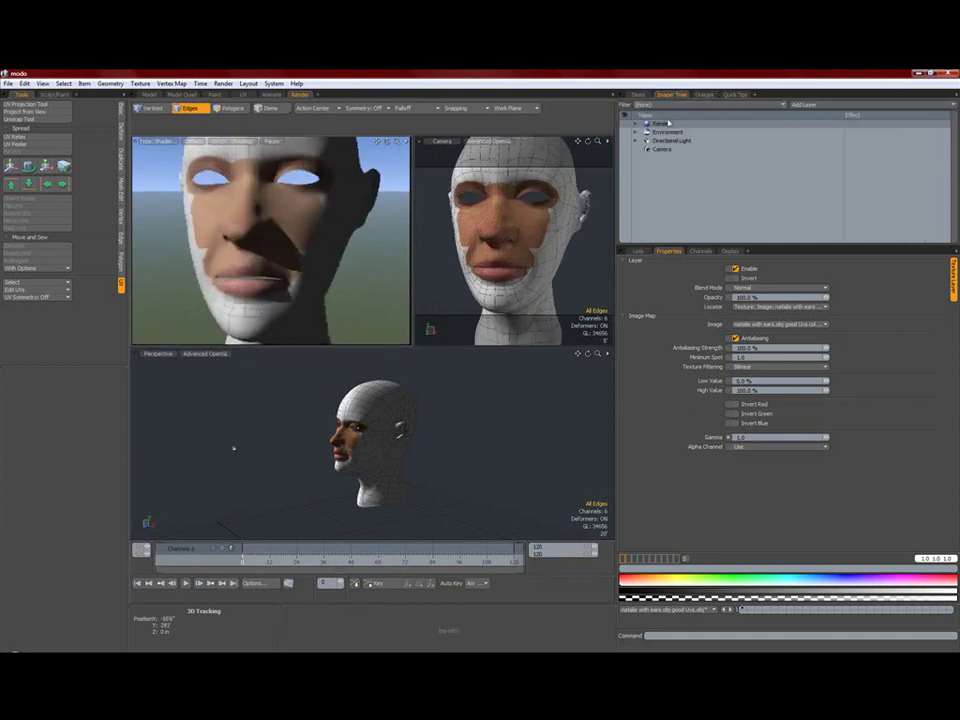
{"action": "left_click", "coordinate": [636, 123]}
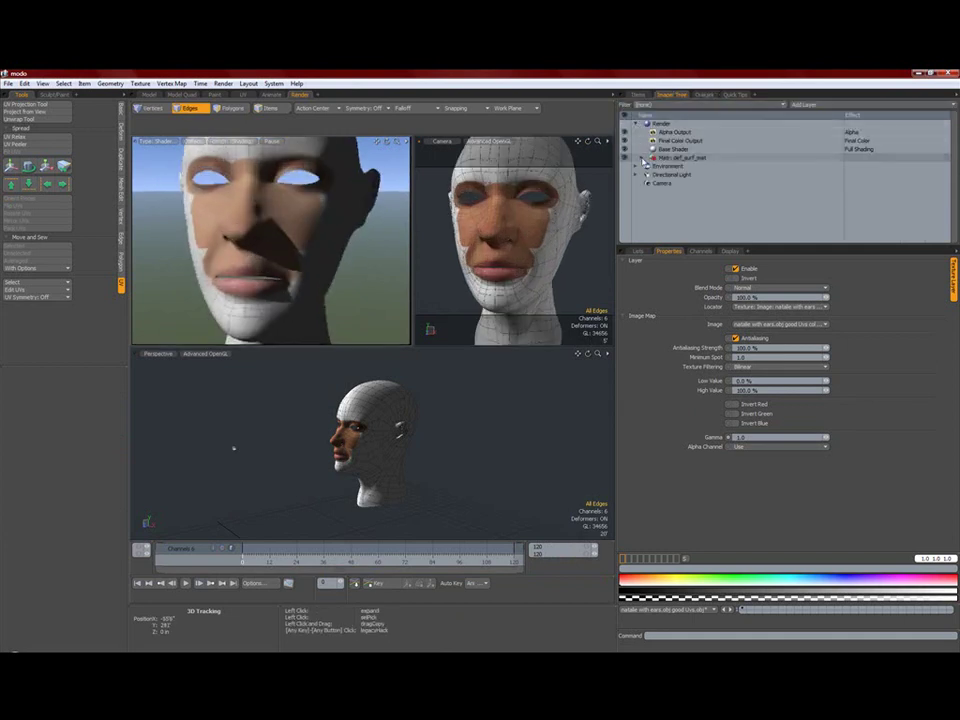
{"action": "left_click", "coordinate": [642, 157]}
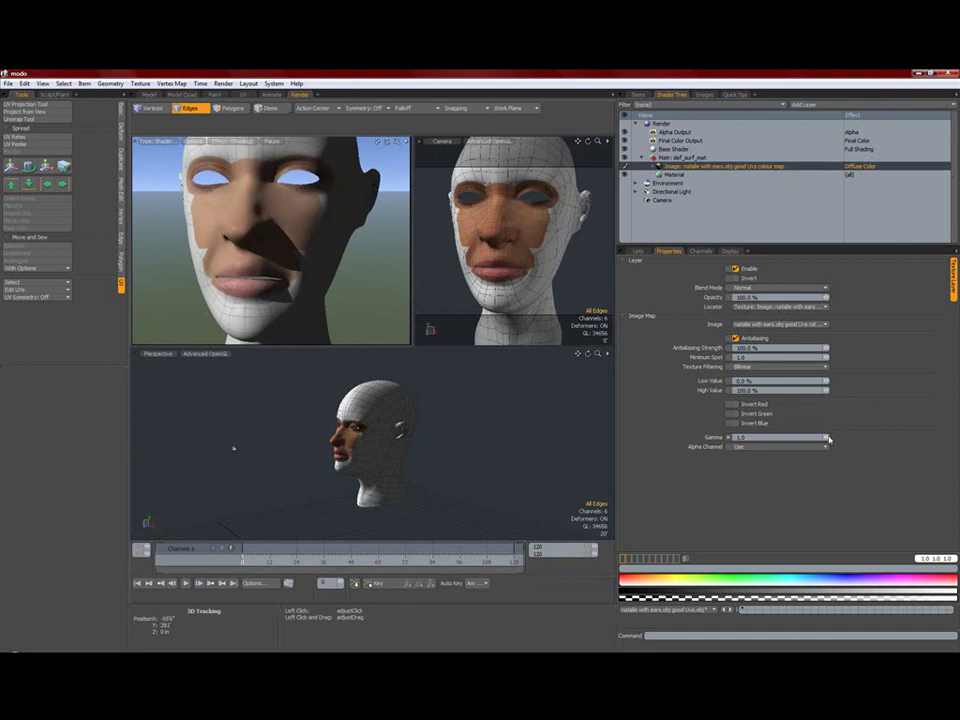
{"action": "left_click_drag", "start_coordinate": [830, 438], "coordinate": [818, 438]}
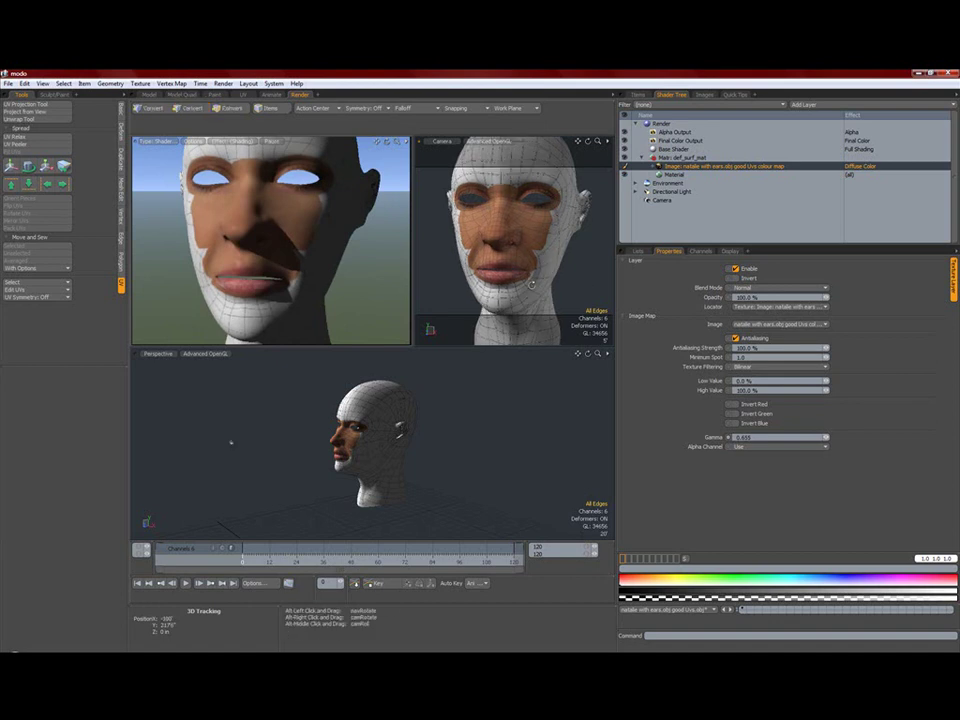
{"action": "key", "text": "2"}
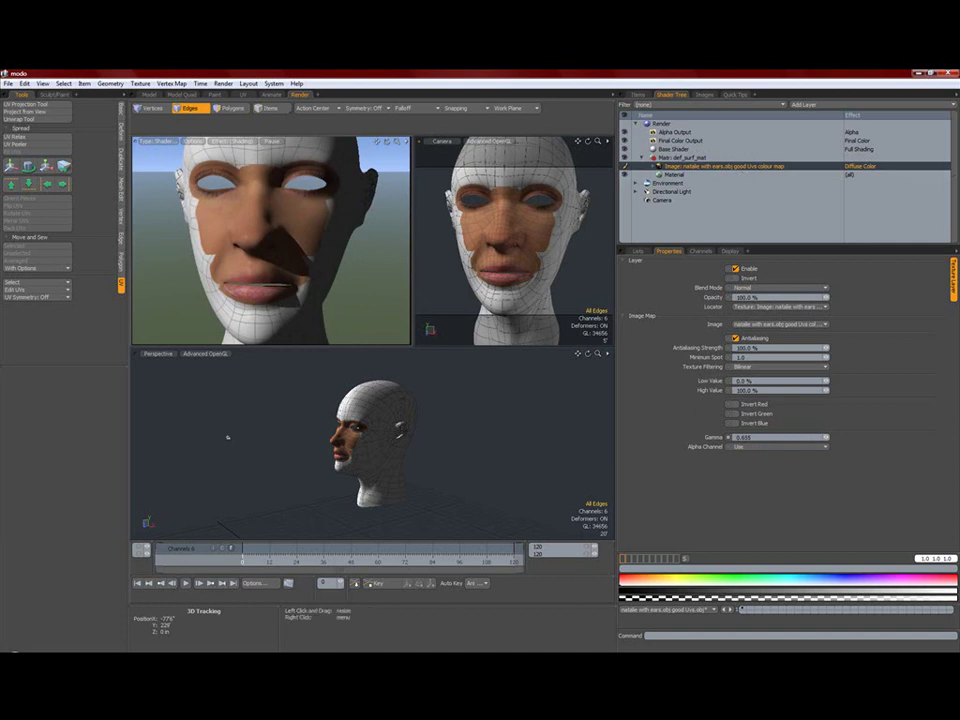
Switch to Photoshop and hide the Background layer so the UV wireframe does not show around the face
{"action": "left_click", "coordinate": [650, 615]}
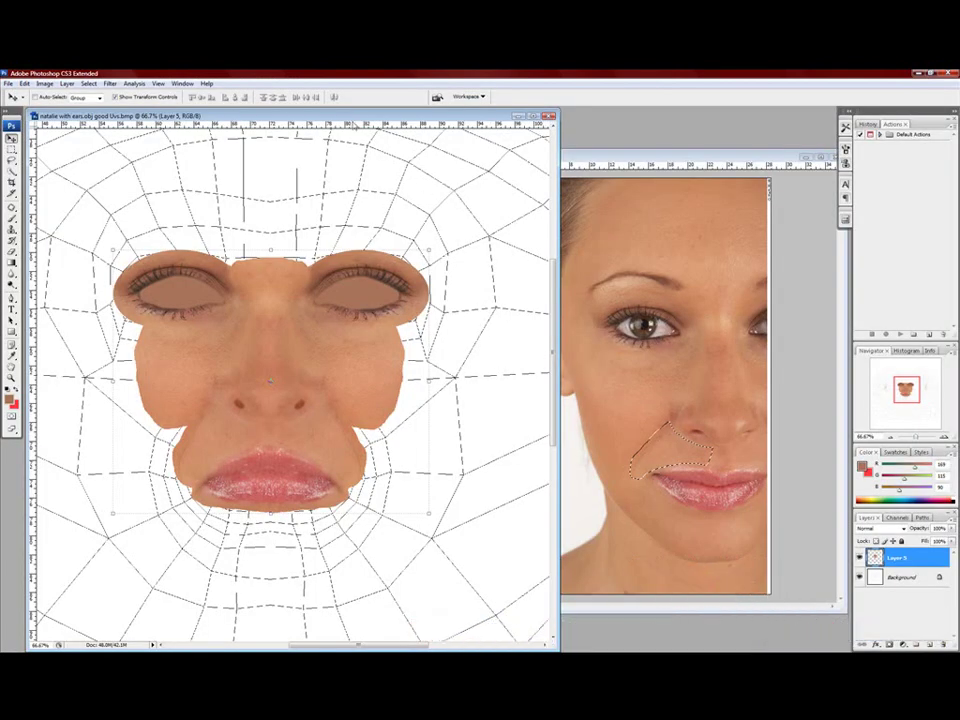
{"action": "left_click", "coordinate": [859, 577]}
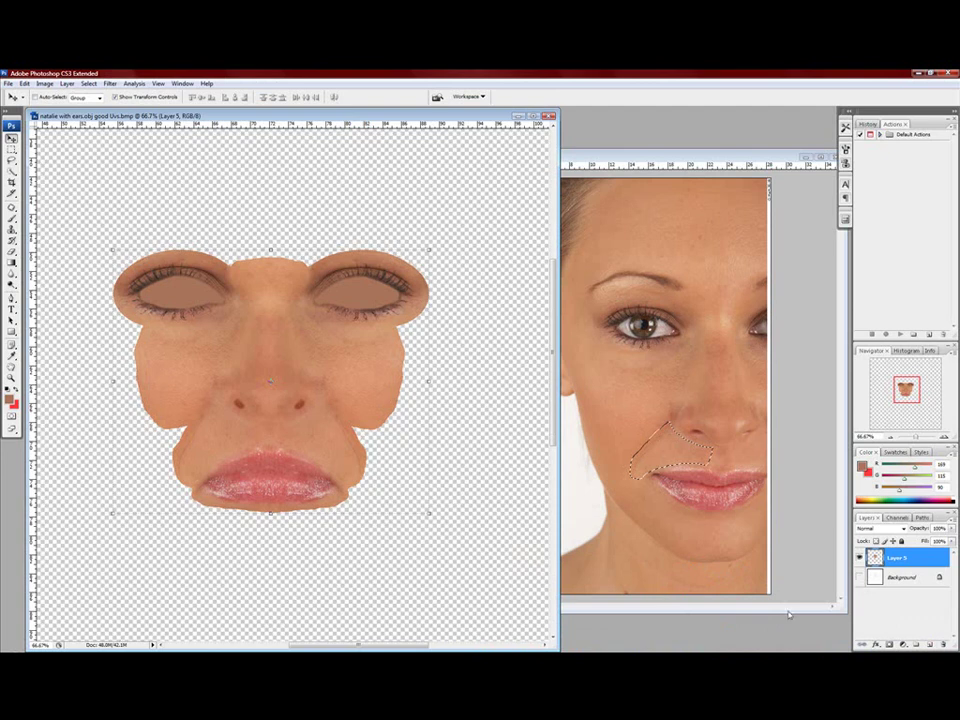
{"action": "left_click", "coordinate": [810, 612]}
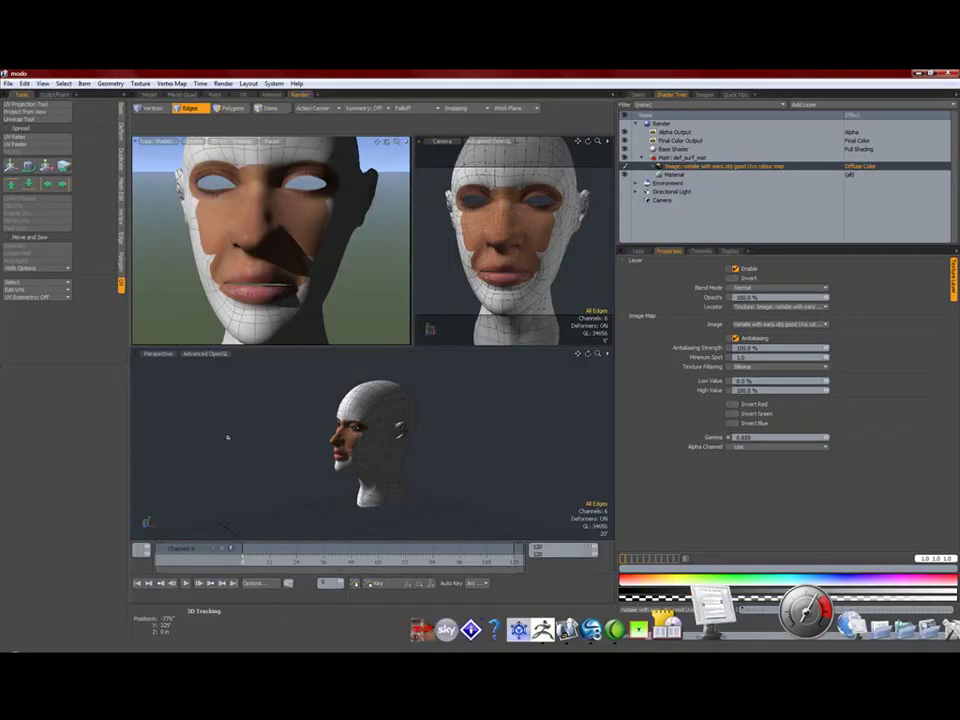
{"action": "left_click", "coordinate": [690, 615]}
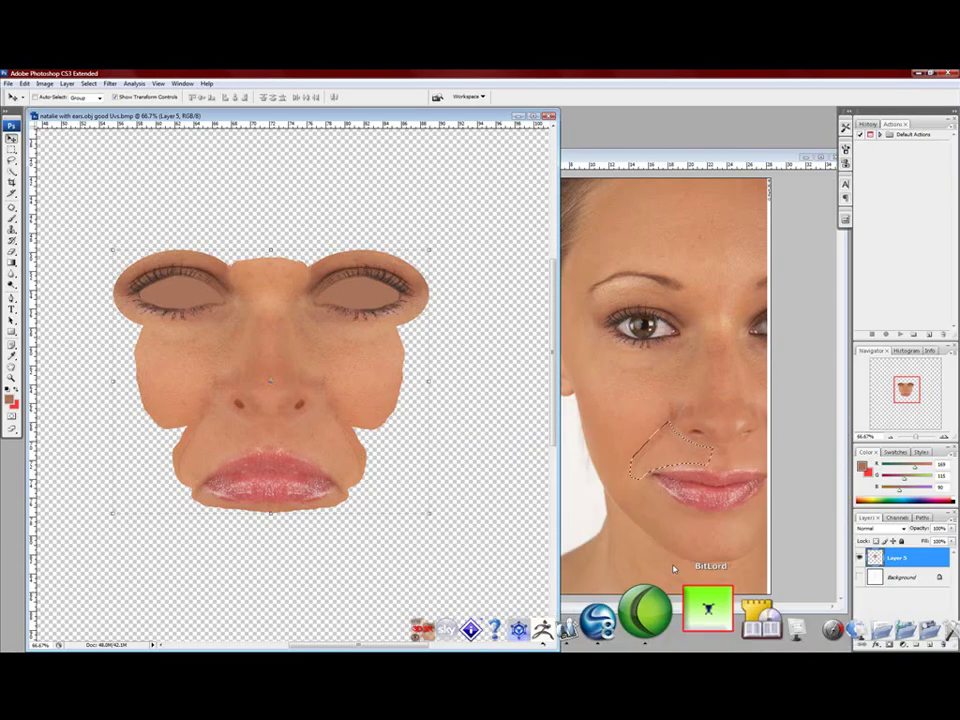
Save the texture as a 24-bit Windows BMP copy on the desktop, replacing the existing "good Uvs colour map" file
{"action": "left_click", "coordinate": [8, 83]}
{"action": "left_click", "coordinate": [60, 207]}
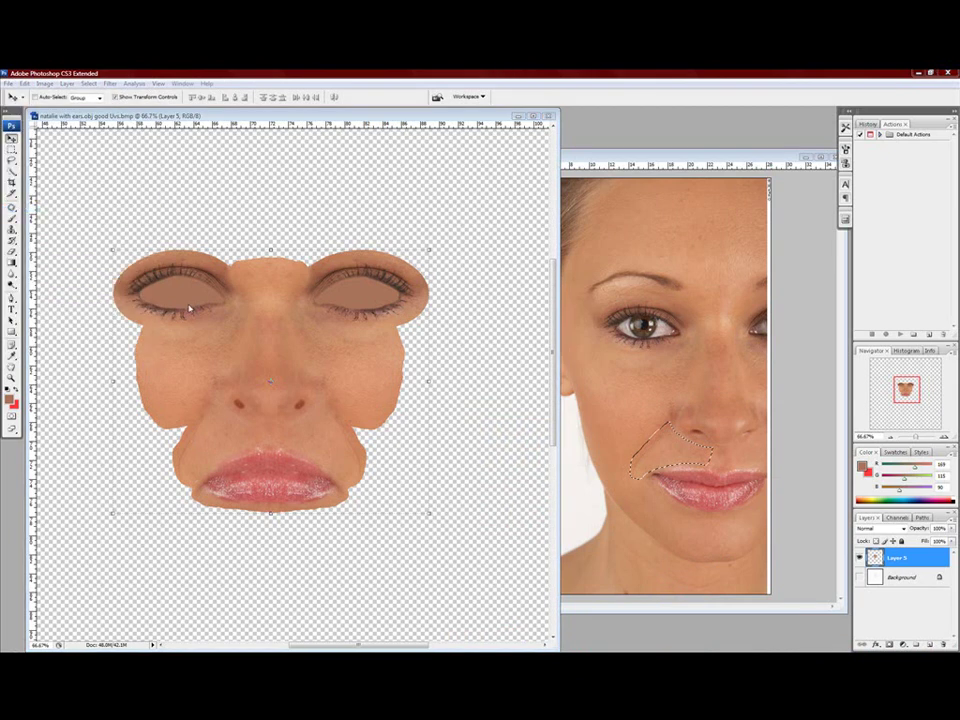
{"action": "left_click", "coordinate": [306, 419]}
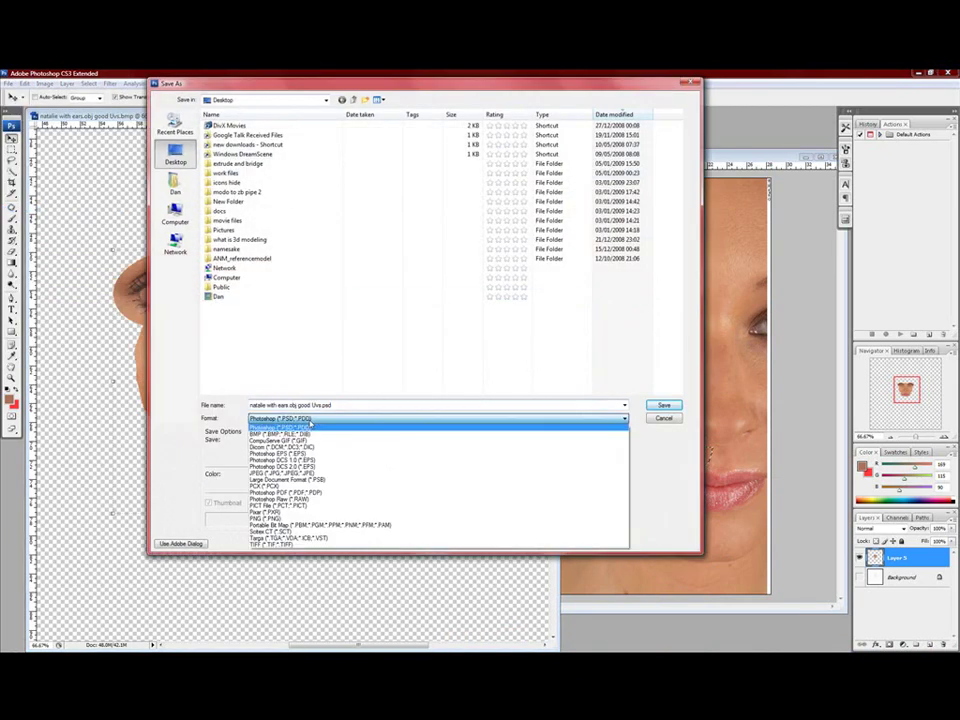
{"action": "left_click", "coordinate": [317, 439]}
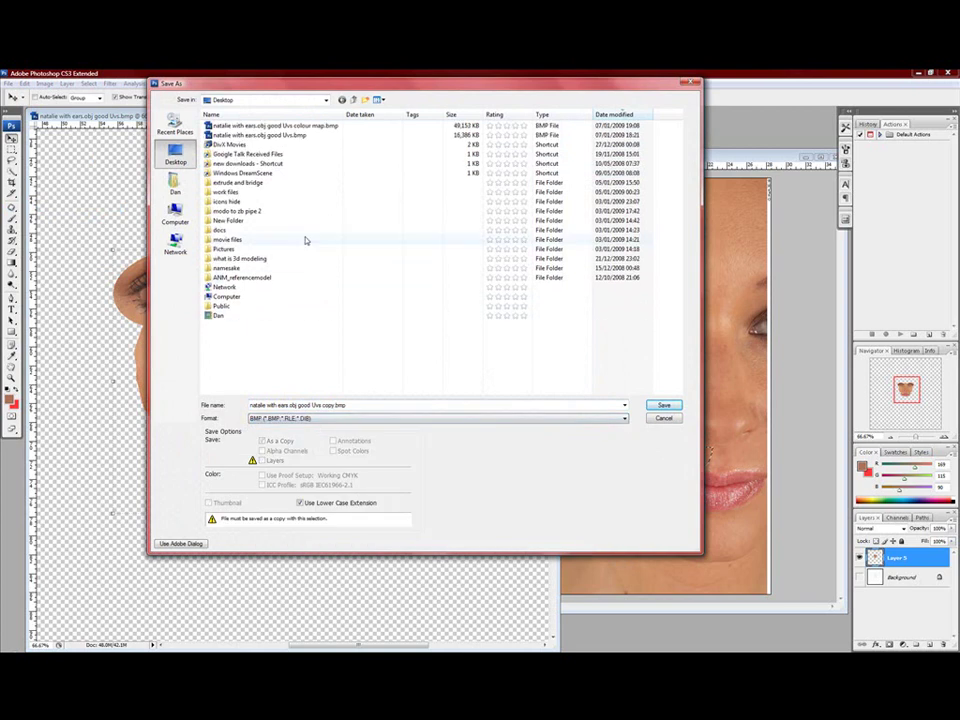
{"action": "left_click", "coordinate": [275, 125]}
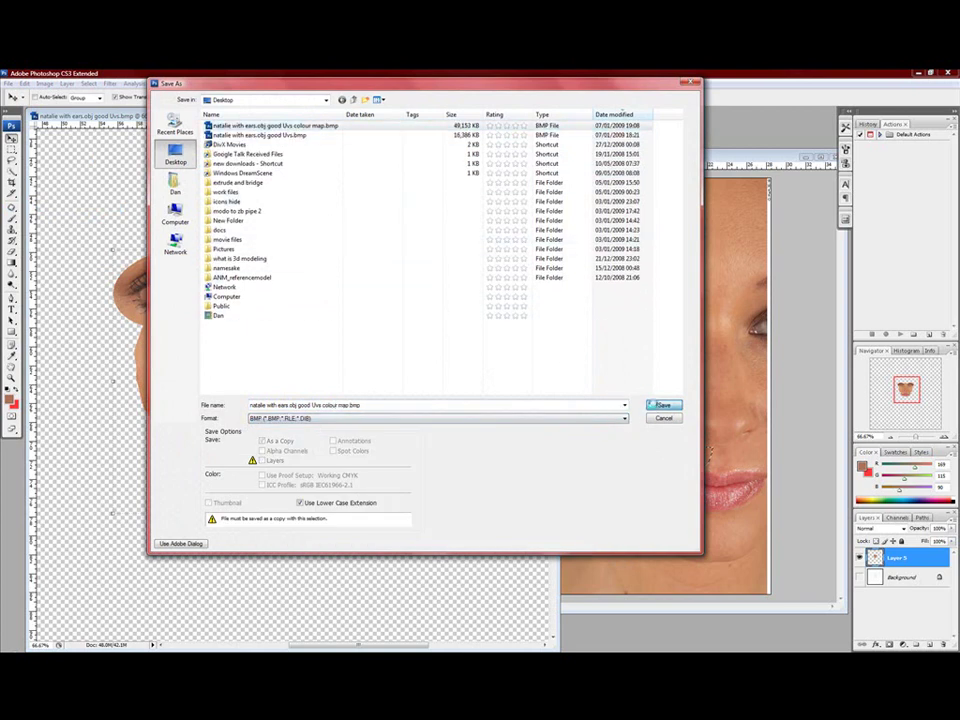
{"action": "left_click", "coordinate": [663, 405]}
{"action": "left_click", "coordinate": [517, 369]}
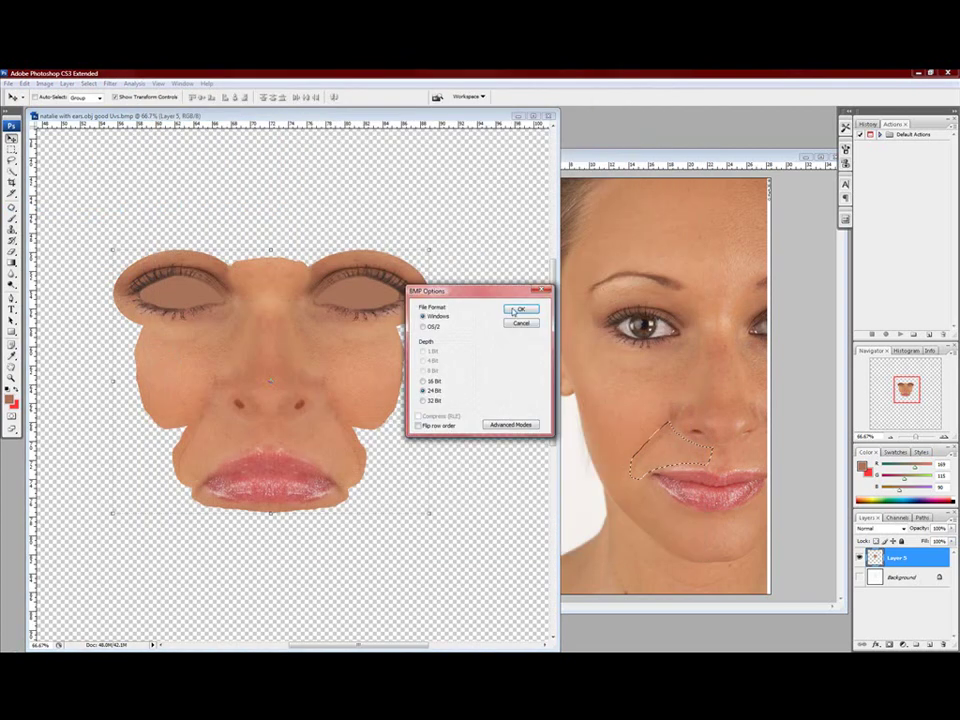
{"action": "left_click", "coordinate": [512, 308]}
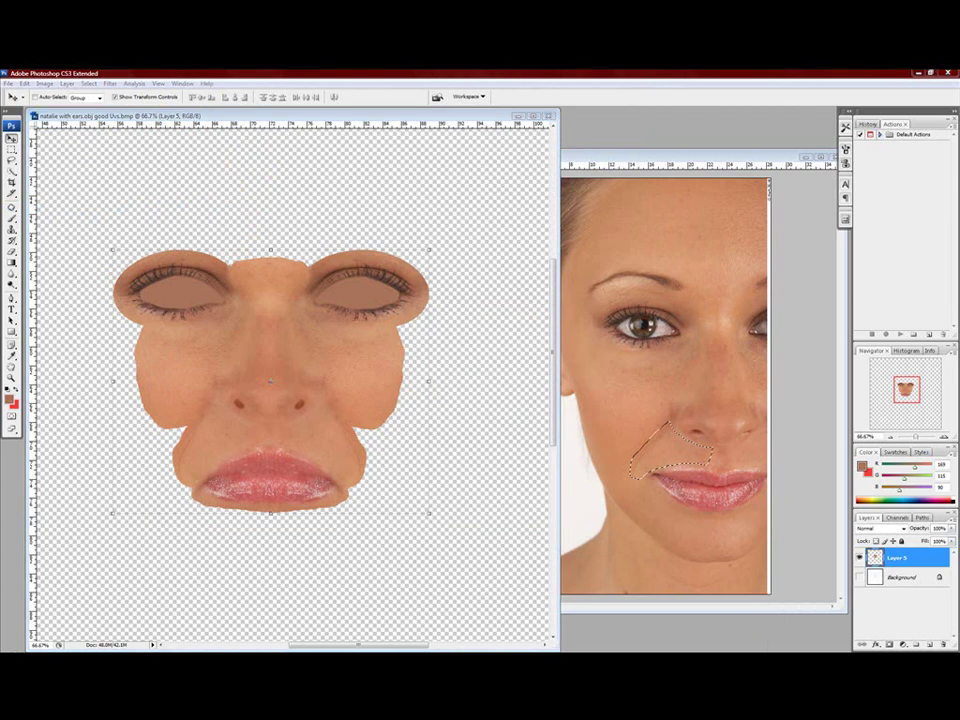
Switch to modo to inspect the colour-mapped head in the render preview, and return to Photoshop
{"action": "left_click", "coordinate": [768, 648]}
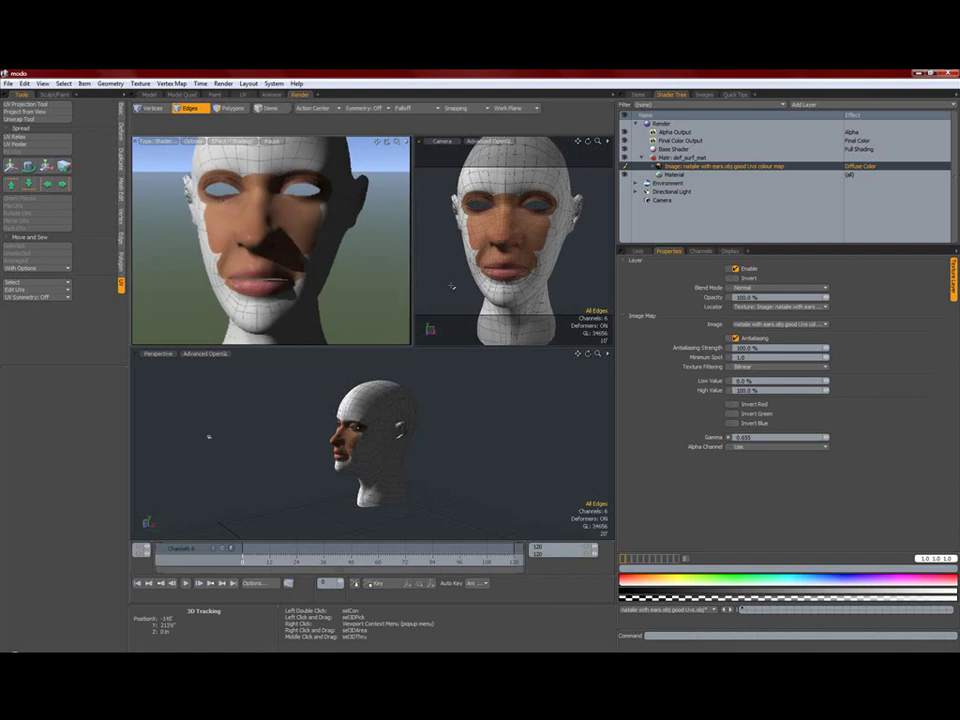
{"action": "mouse_move", "coordinate": [712, 651]}
{"action": "left_click", "coordinate": [937, 76]}
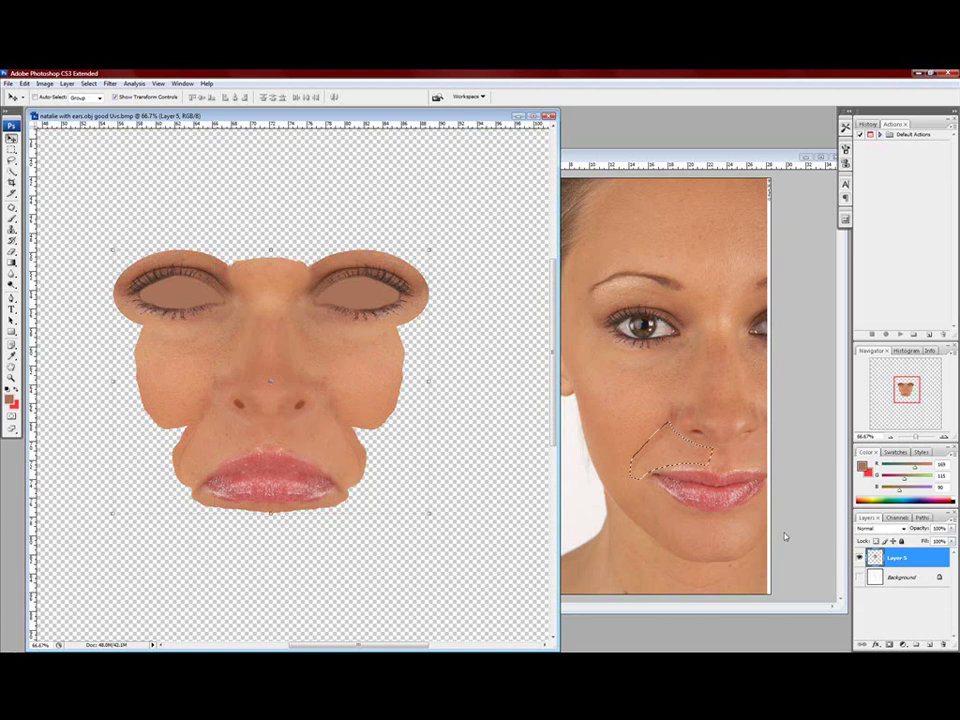
Duplicate Layer 5 within the same document and hide the original layer
{"action": "left_click", "coordinate": [67, 84]}
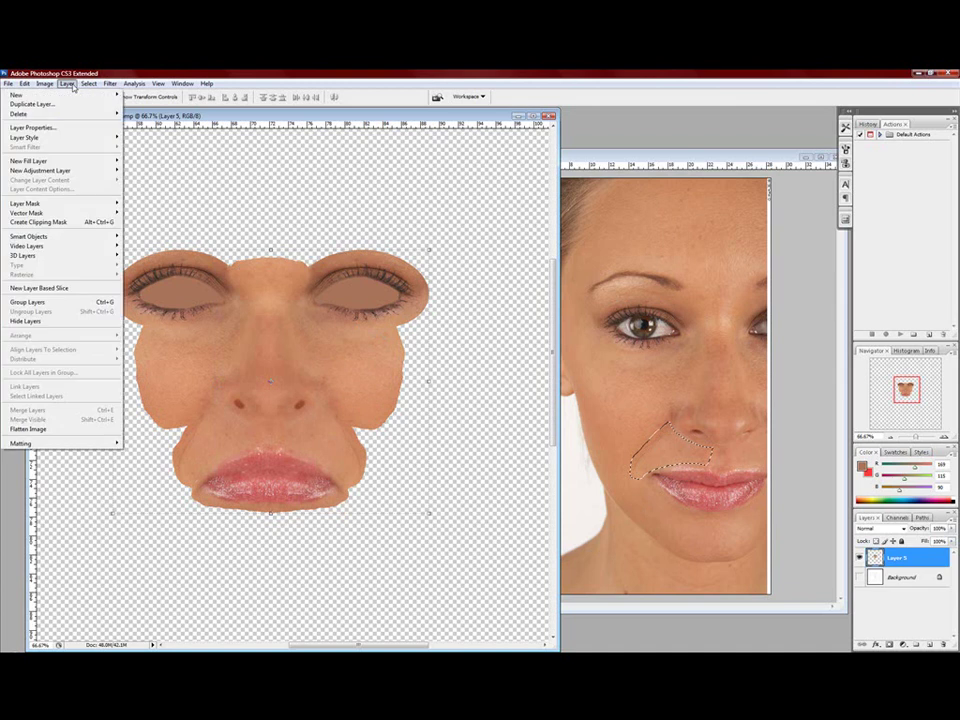
{"action": "left_click", "coordinate": [60, 104]}
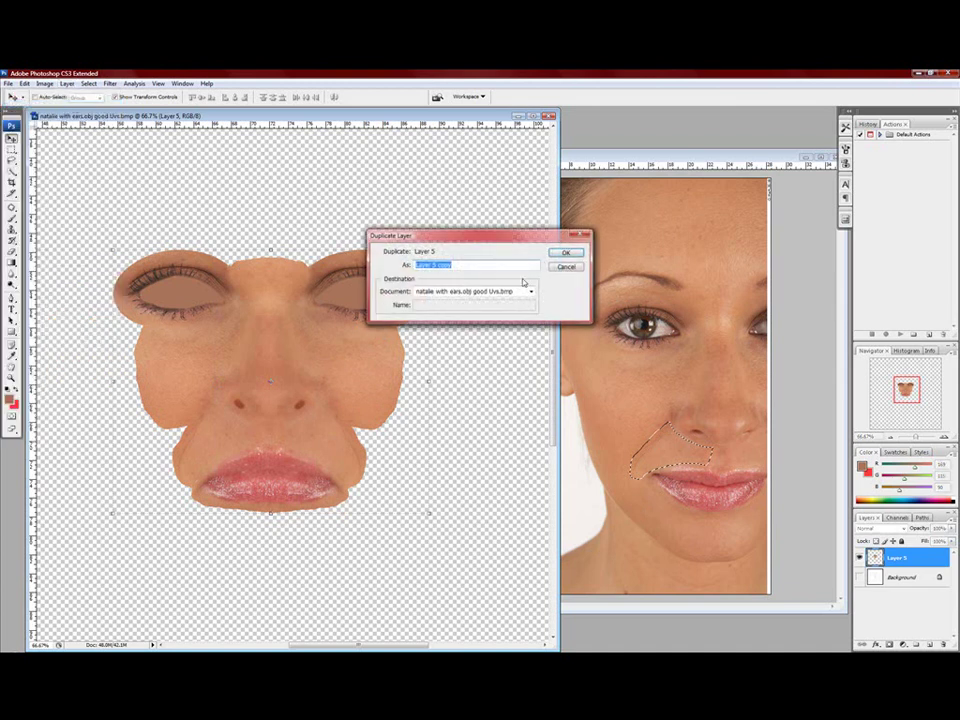
{"action": "left_click", "coordinate": [562, 256]}
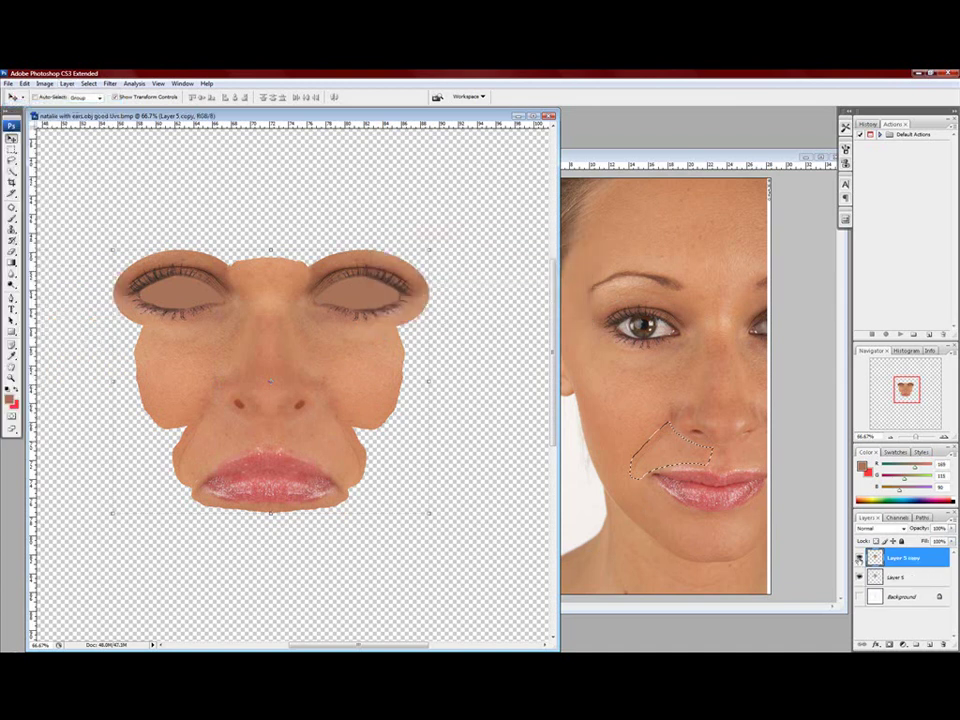
{"action": "left_click", "coordinate": [860, 577]}
Desaturate the duplicated face layer to greyscale
{"action": "left_click", "coordinate": [44, 84]}
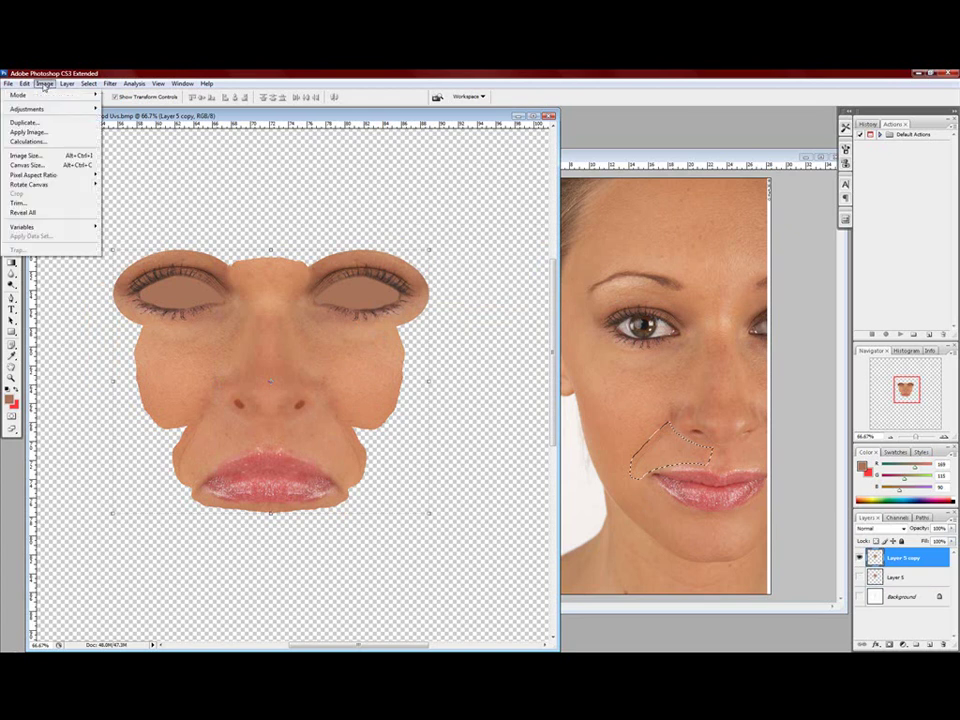
{"action": "mouse_move", "coordinate": [61, 110]}
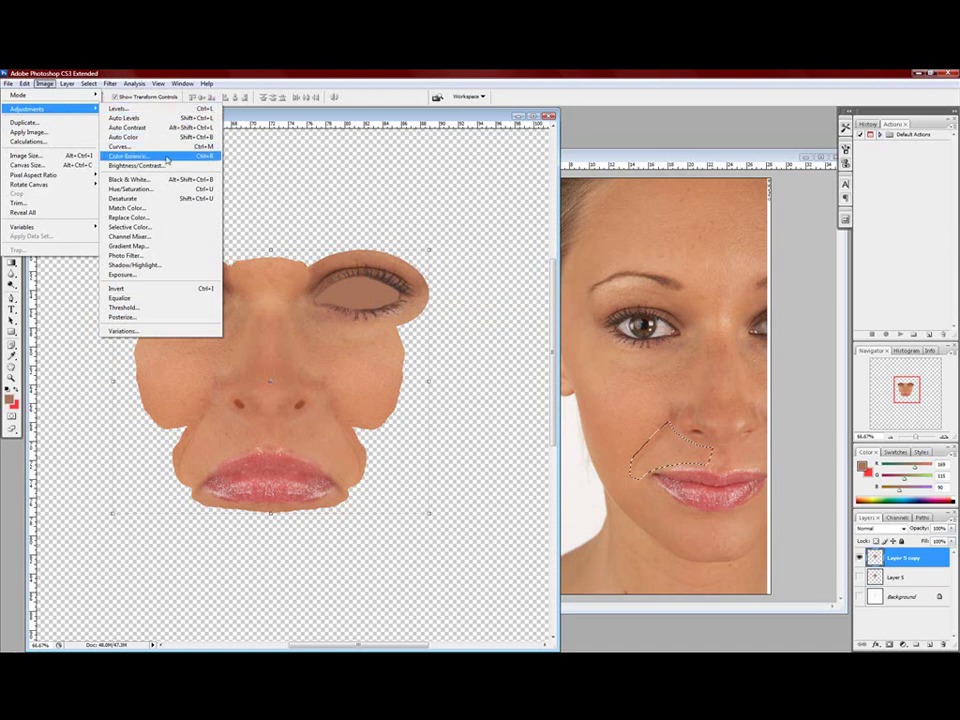
{"action": "left_click", "coordinate": [161, 200]}
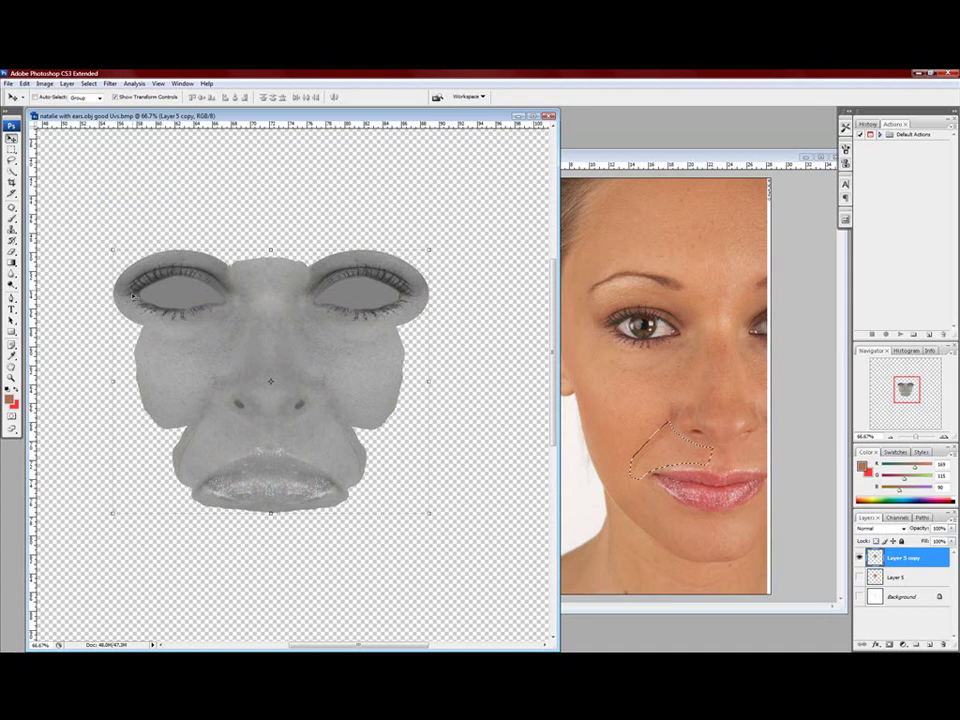
Darken the greyscale face layer with Levels, raising the black input level to 17 and shifting the midtones darker
{"action": "left_click", "coordinate": [45, 84]}
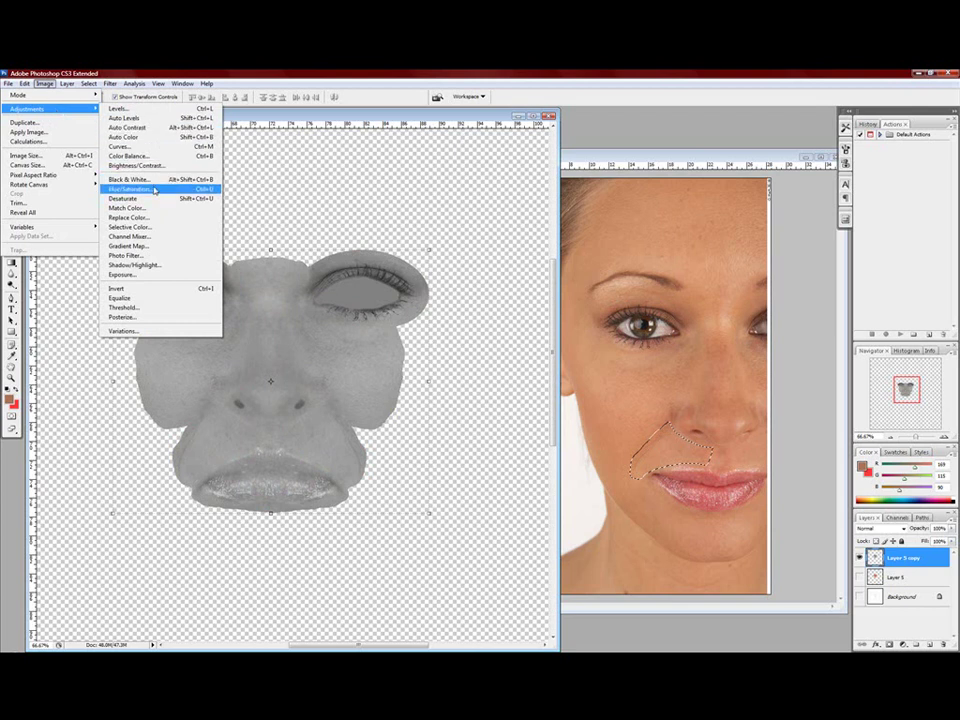
{"action": "left_click", "coordinate": [128, 108]}
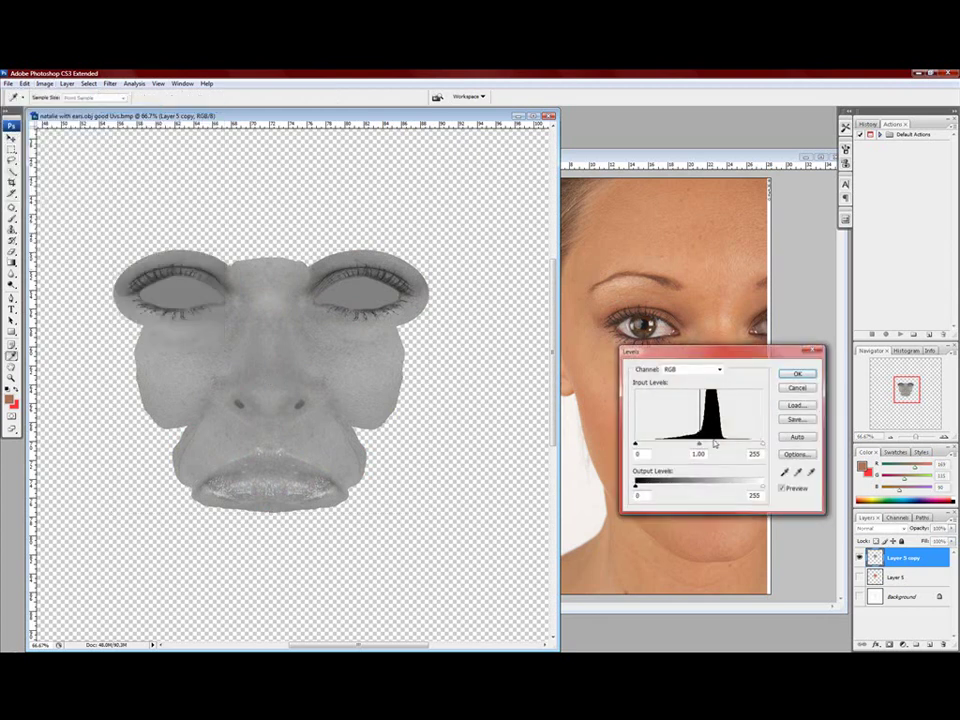
{"action": "left_click_drag", "start_coordinate": [749, 446], "coordinate": [762, 446]}
{"action": "left_click_drag", "start_coordinate": [703, 449], "coordinate": [720, 451]}
{"action": "left_click", "coordinate": [720, 451]}
{"action": "mouse_move", "coordinate": [636, 444]}
{"action": "left_mouse_down"}
{"action": "mouse_move", "coordinate": [658, 448]}
{"action": "mouse_move", "coordinate": [650, 448]}
{"action": "left_mouse_up"}
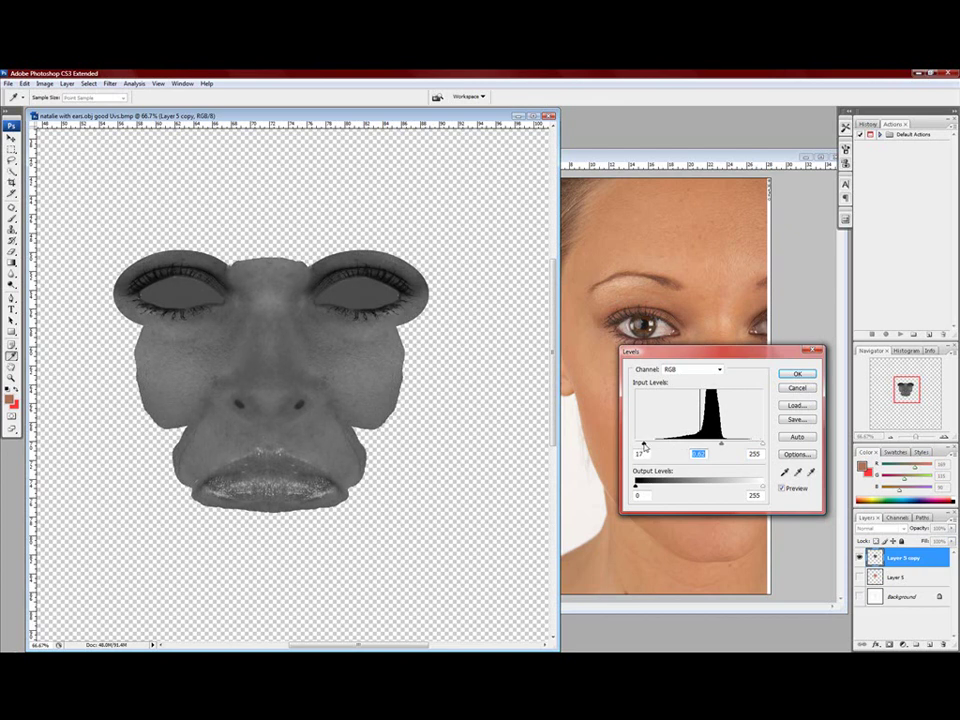
{"action": "left_click", "coordinate": [795, 373]}
{"action": "key", "text": "v"}
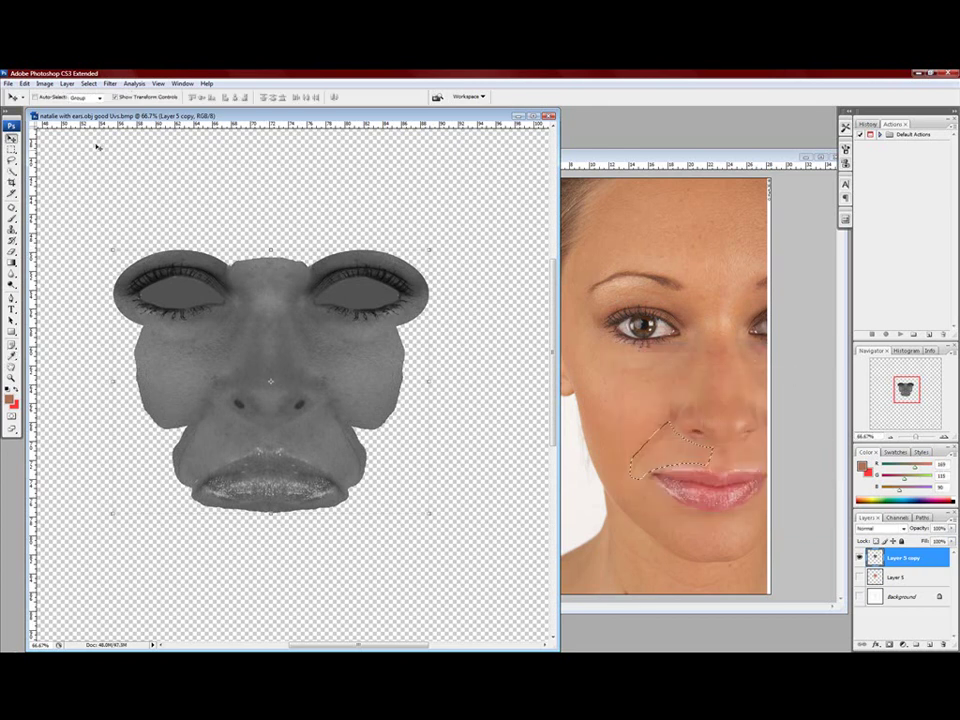
Save the greyscale texture as a 24-bit Windows BMP copy on the desktop, changing "colour map" to "bump map" in the file name
{"action": "left_click", "coordinate": [10, 83]}
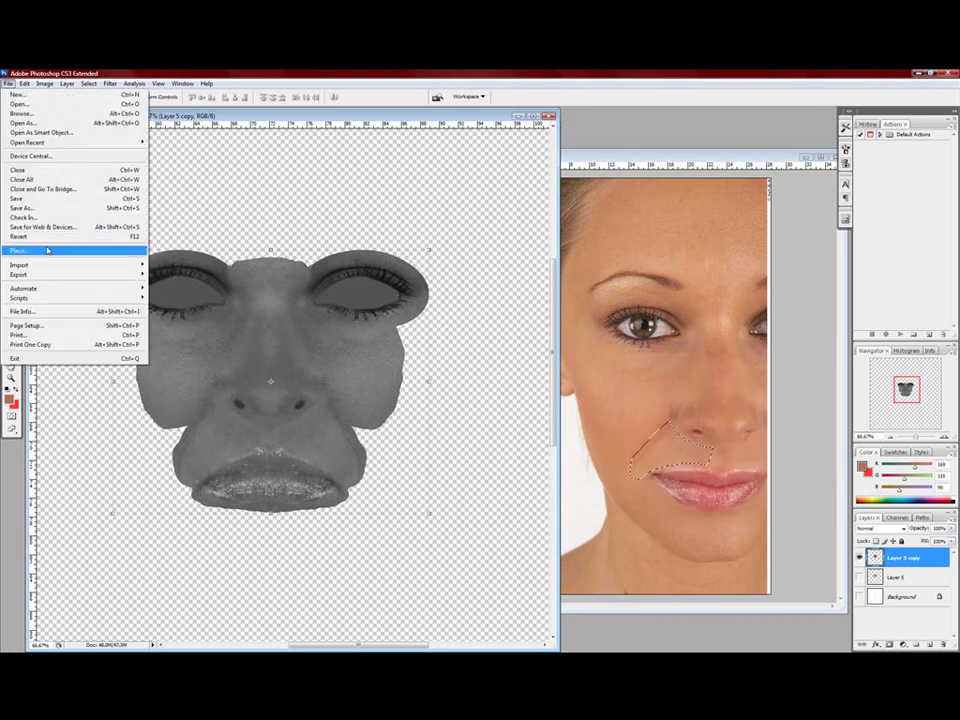
{"action": "mouse_move", "coordinate": [51, 276]}
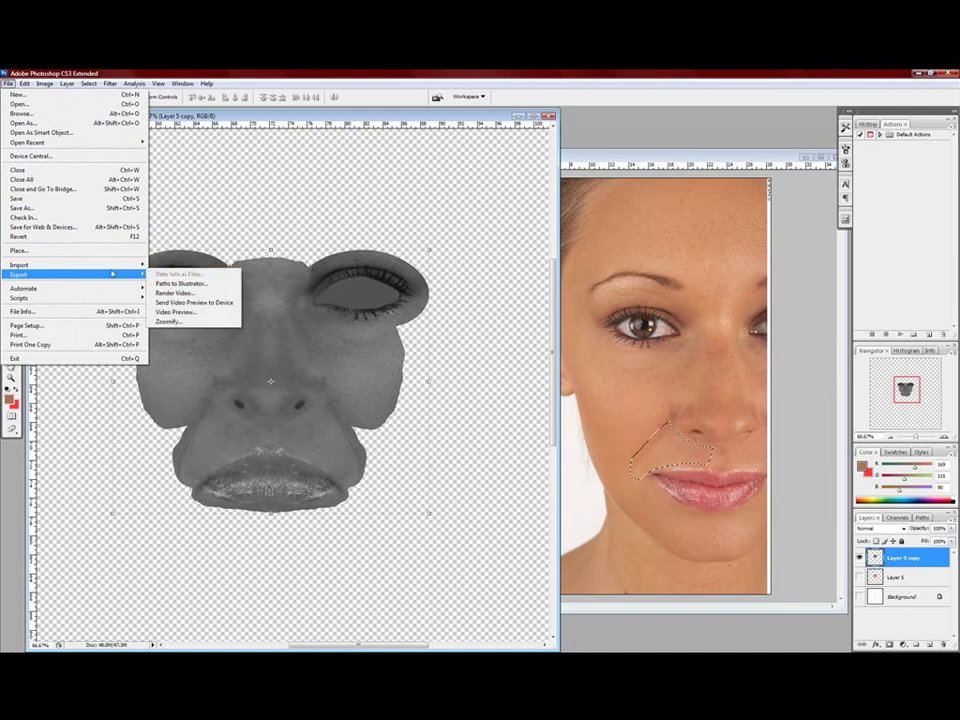
{"action": "left_click", "coordinate": [43, 210]}
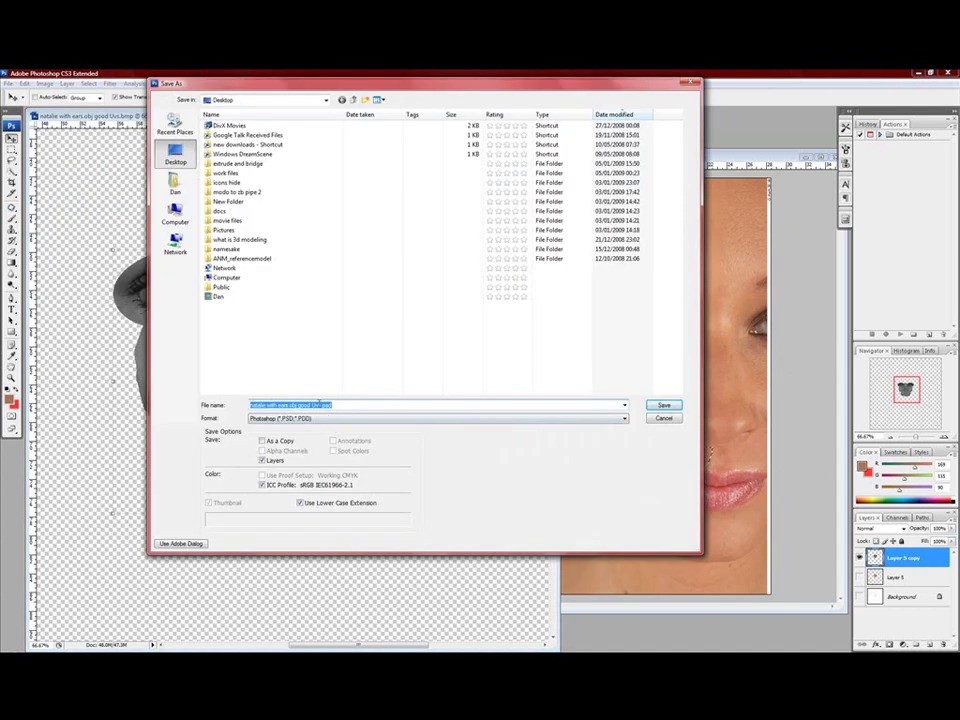
{"action": "left_click", "coordinate": [320, 418]}
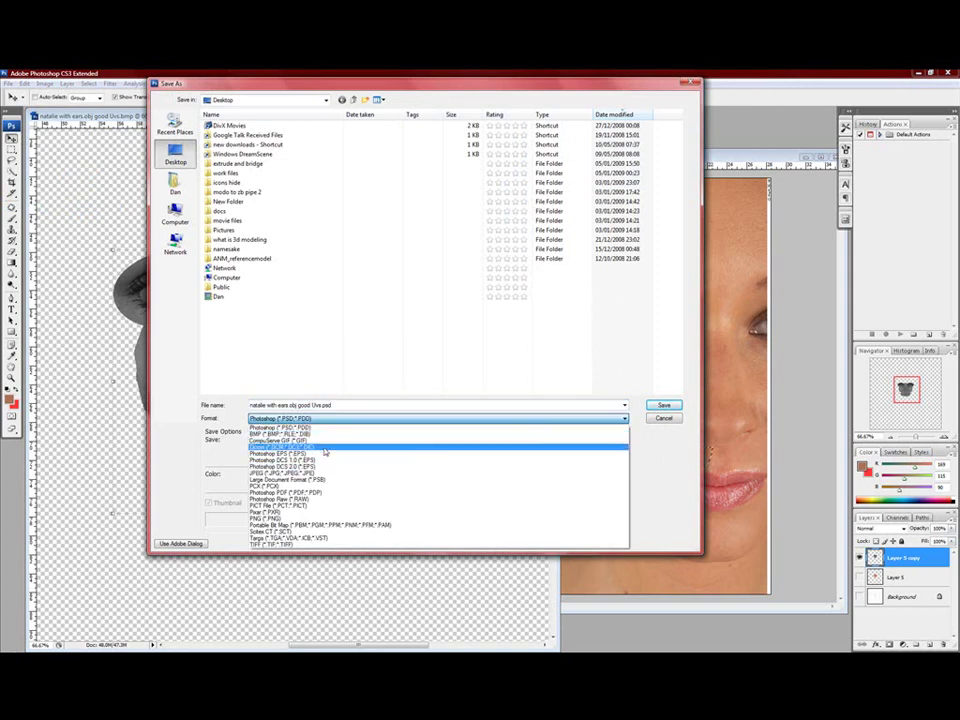
{"action": "left_click", "coordinate": [319, 433]}
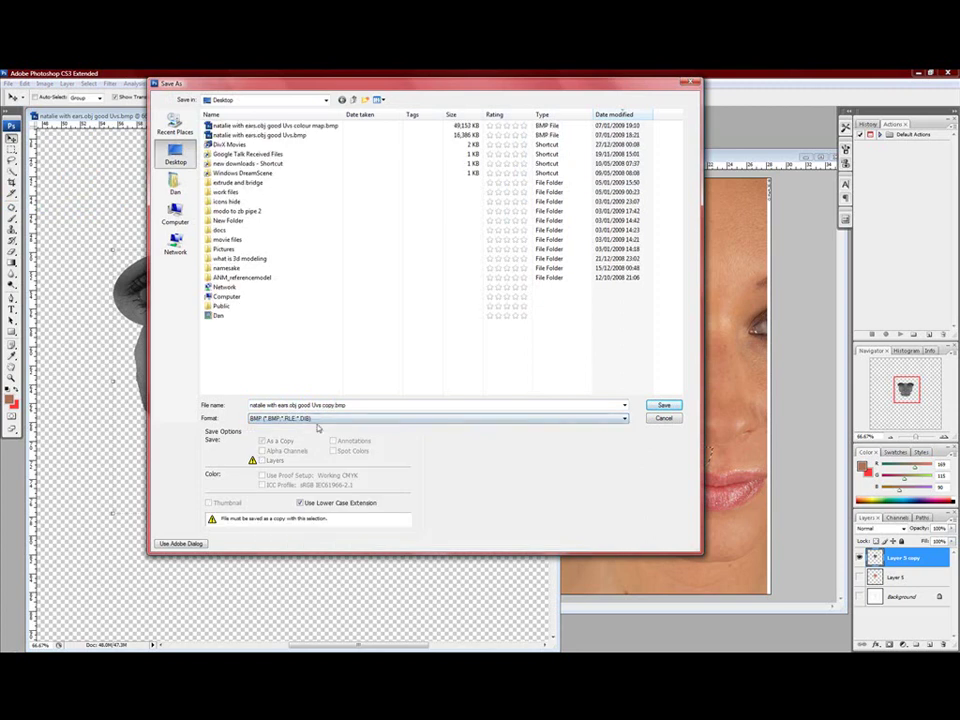
{"action": "double_click", "coordinate": [333, 405]}
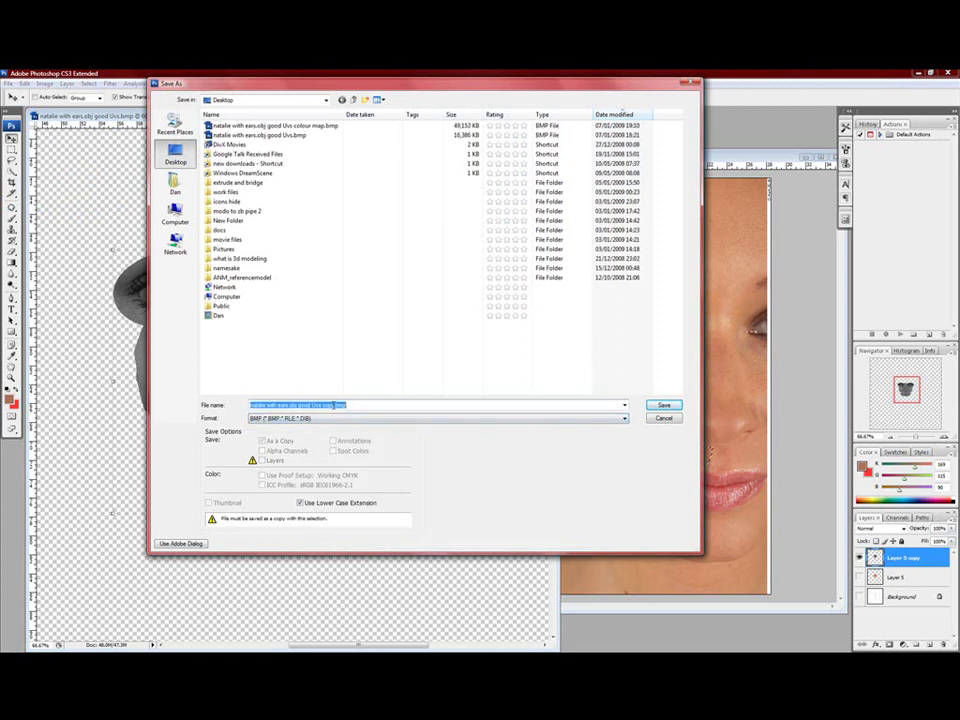
{"action": "left_click", "coordinate": [255, 126]}
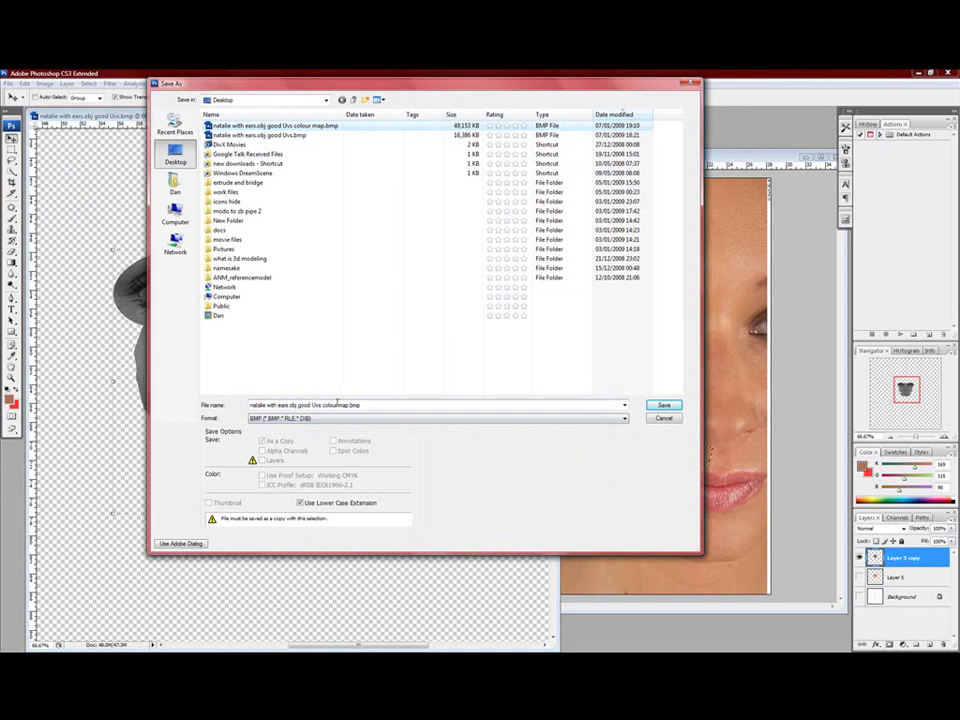
{"action": "double_click", "coordinate": [339, 404]}
{"action": "left_click", "coordinate": [337, 405]}
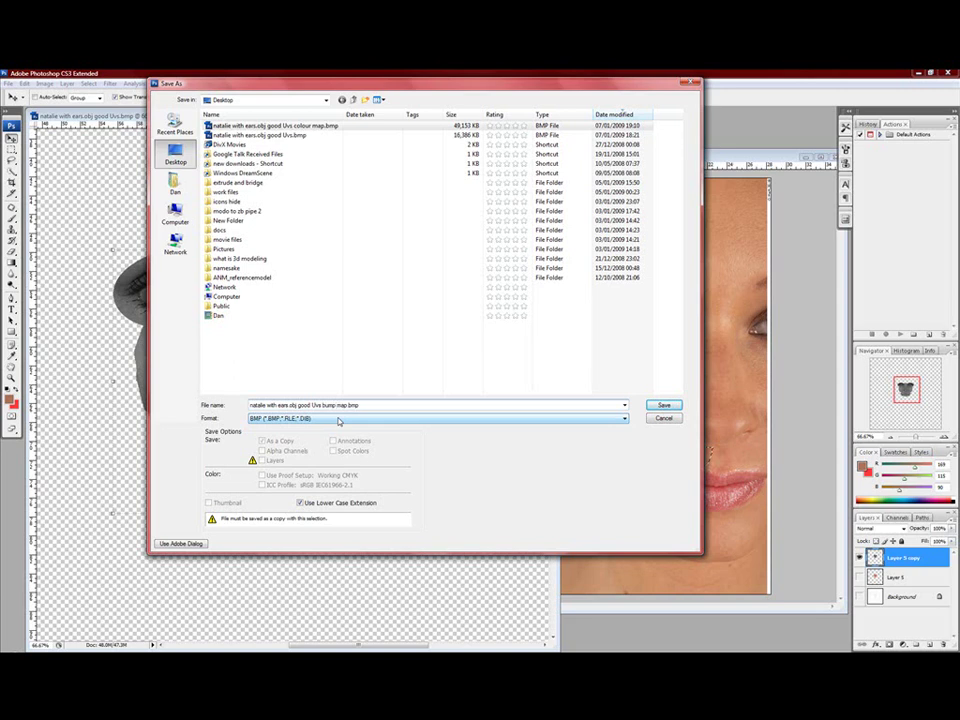
{"action": "left_click", "coordinate": [679, 406]}
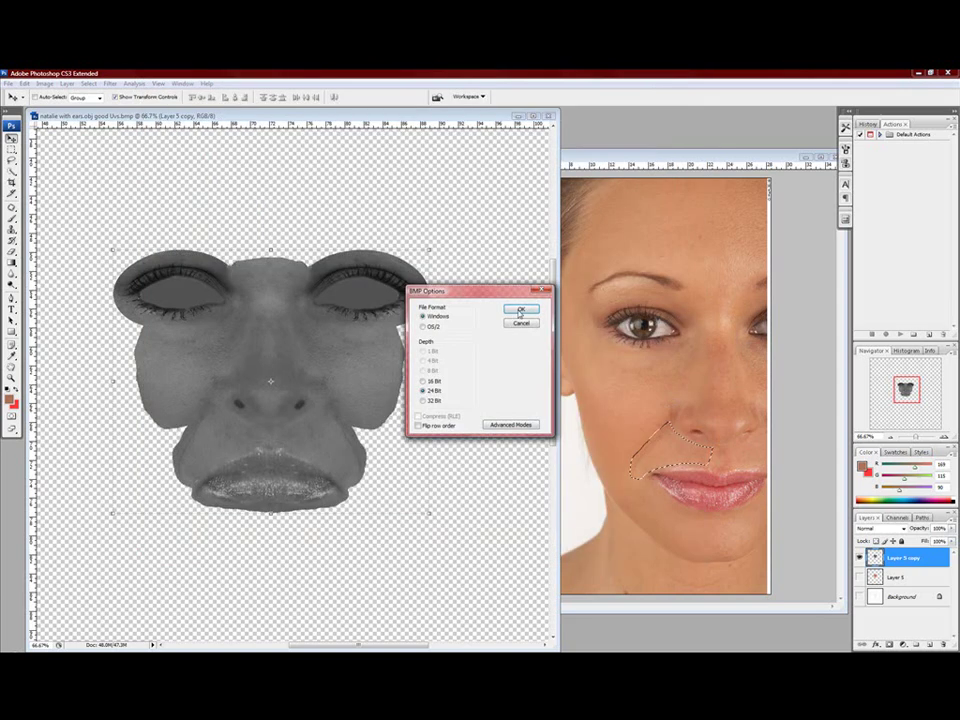
{"action": "left_click", "coordinate": [521, 312]}
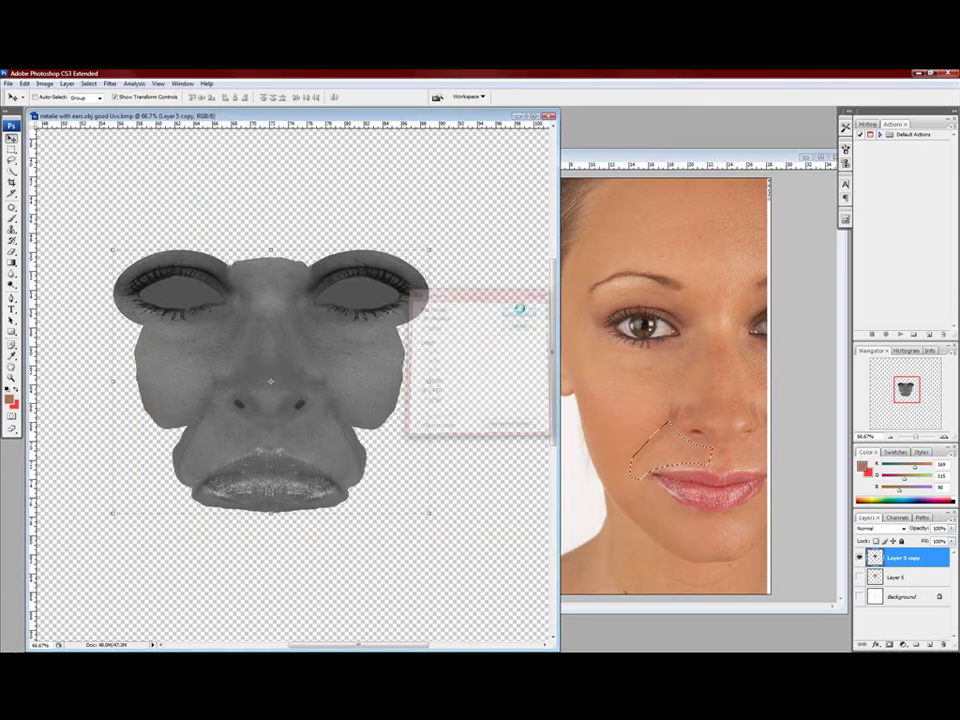
Switch to modo and load the "good Uvs bump map" image from the desktop
{"action": "left_click", "coordinate": [918, 75]}
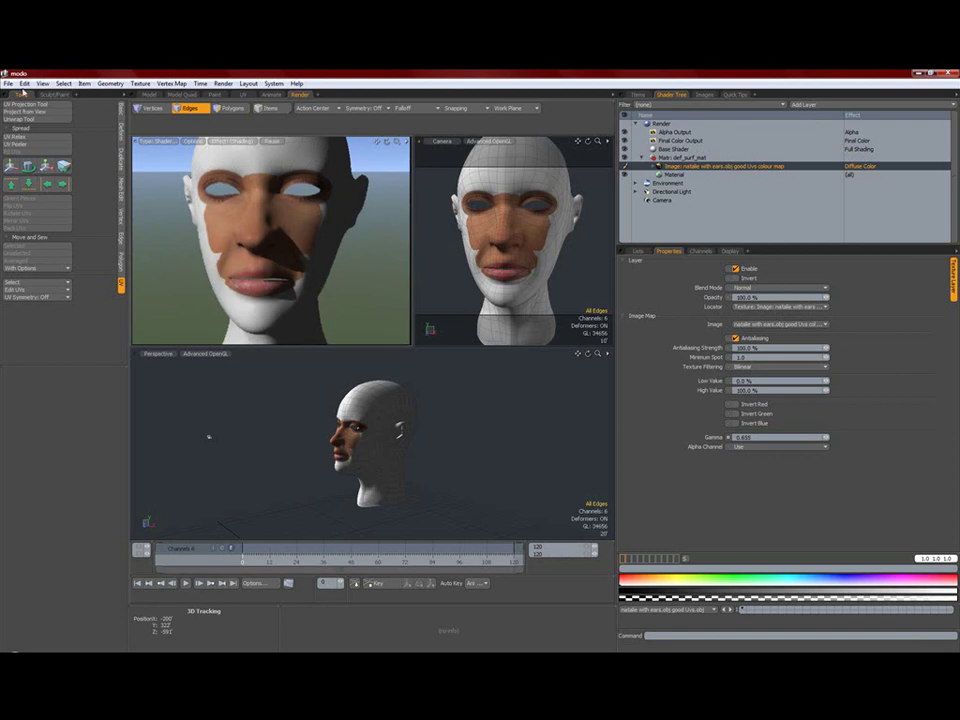
{"action": "left_click", "coordinate": [704, 94]}
{"action": "left_click", "coordinate": [676, 147]}
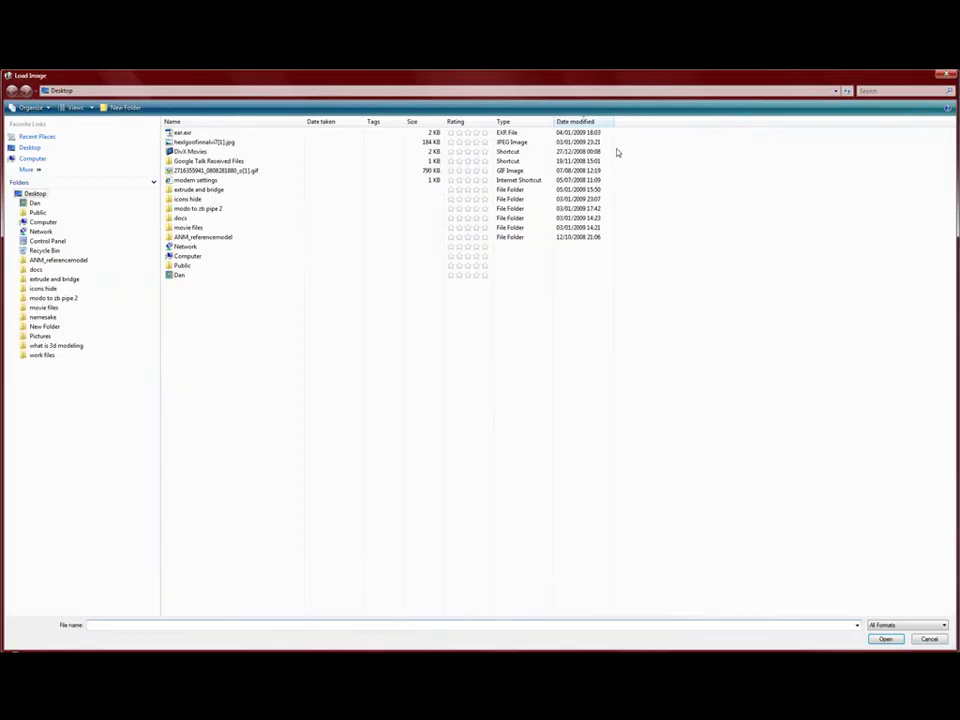
{"action": "double_click", "coordinate": [252, 140]}
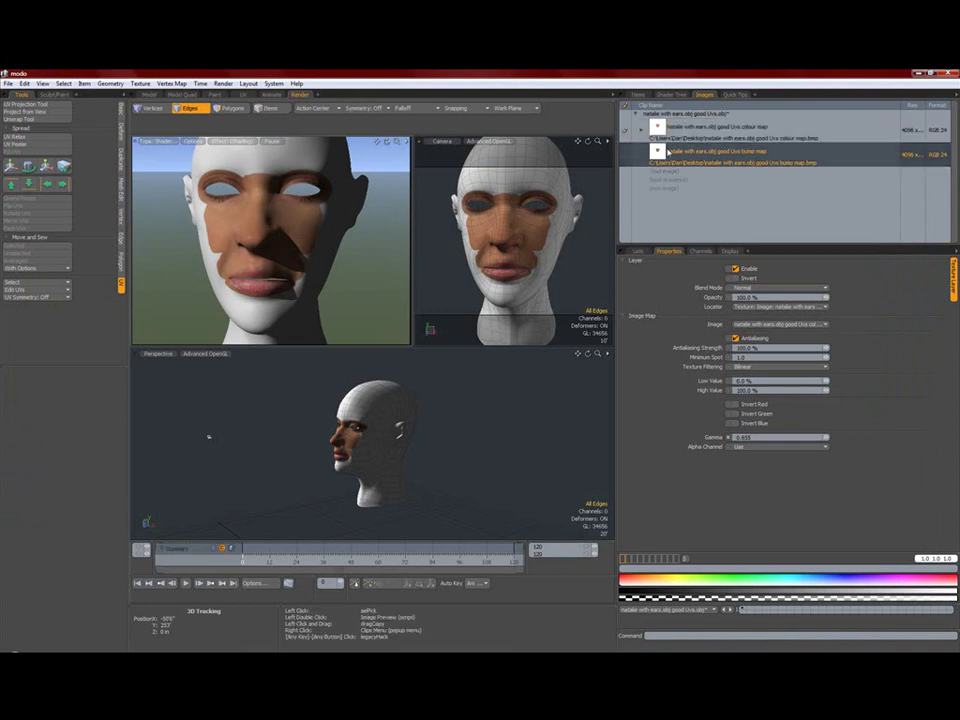
Apply the bump map image to the head and set its texture layer's effect to Bump
{"action": "left_click_drag", "start_coordinate": [358, 433], "coordinate": [359, 434]}
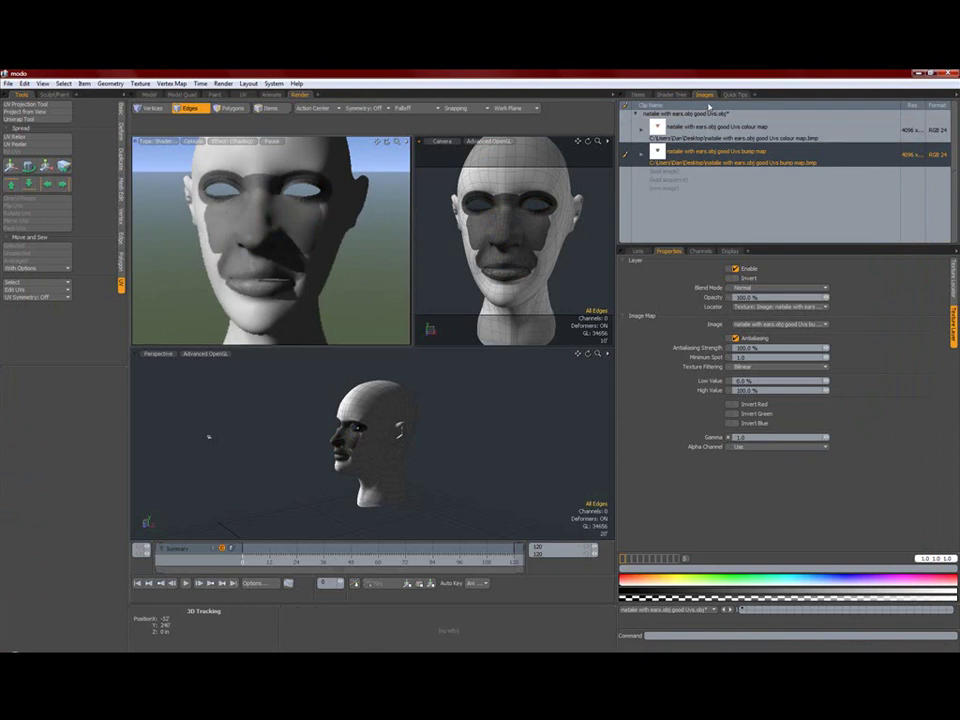
{"action": "left_click", "coordinate": [291, 226]}
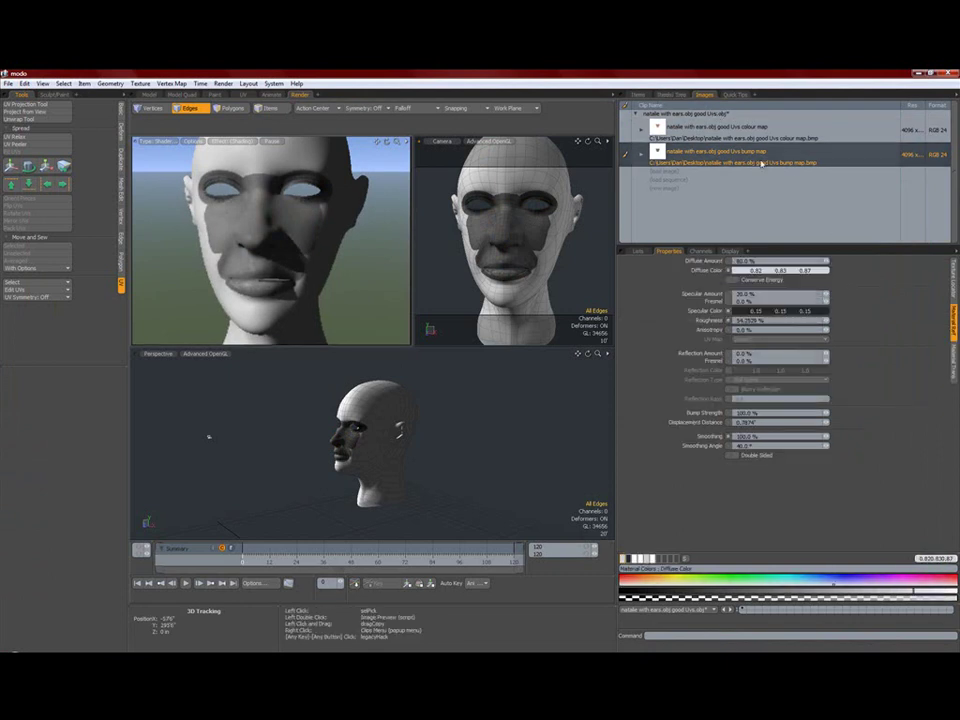
{"action": "left_click", "coordinate": [671, 94]}
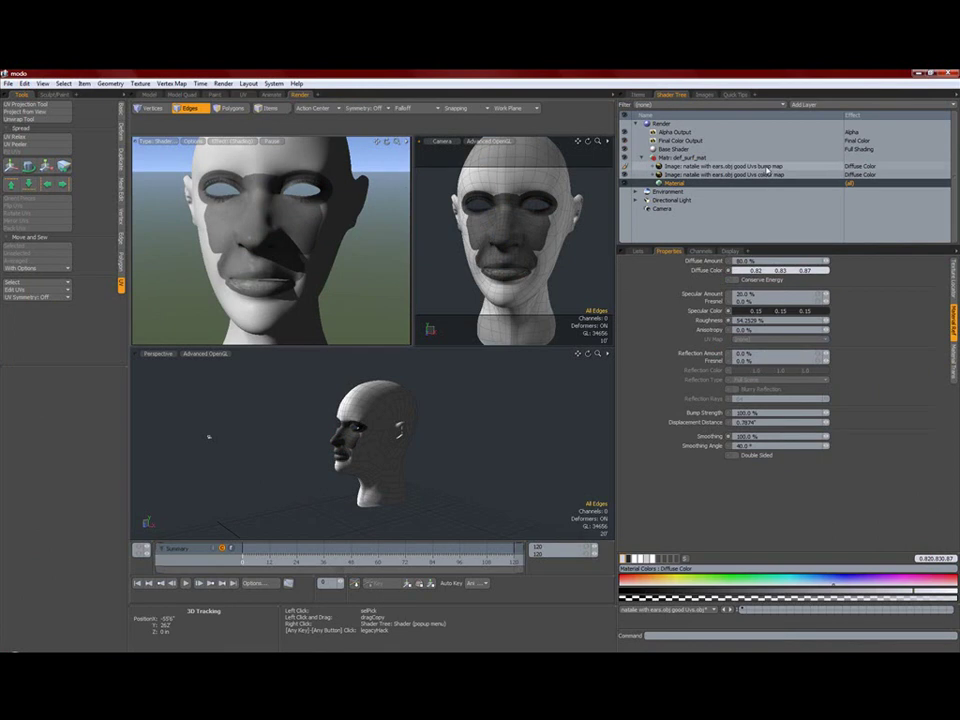
{"action": "left_click", "coordinate": [858, 166]}
{"action": "left_click", "coordinate": [860, 168]}
{"action": "left_click", "coordinate": [860, 300]}
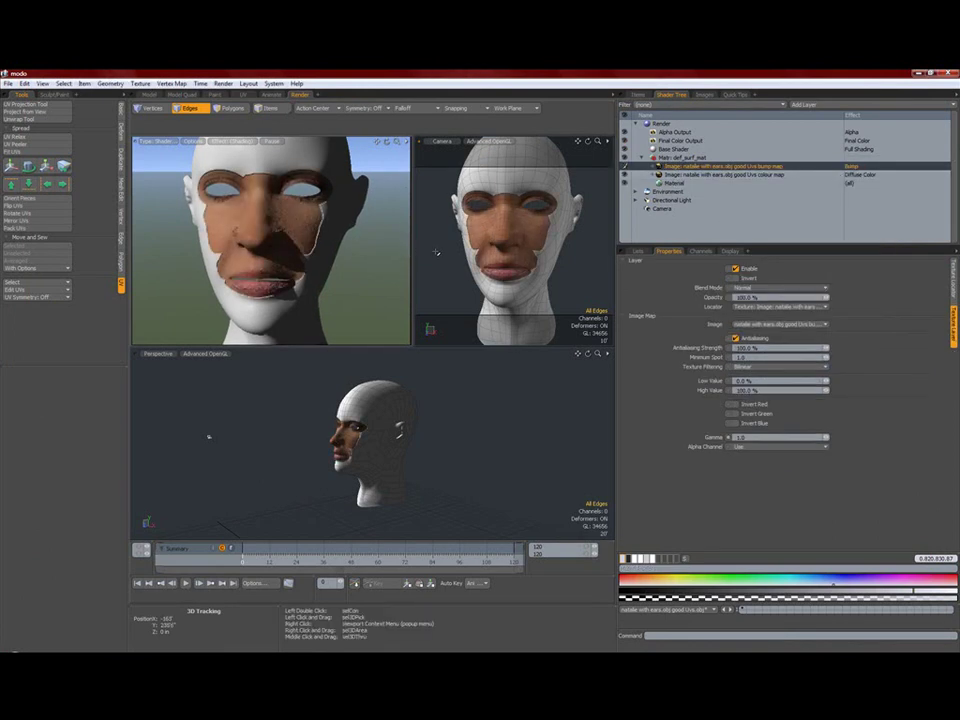
Set the head material's bump strength to 22% and render the frame to check the skin
{"action": "scroll", "coordinate": [516, 256], "scroll_direction": "up", "scroll_amount": 6}
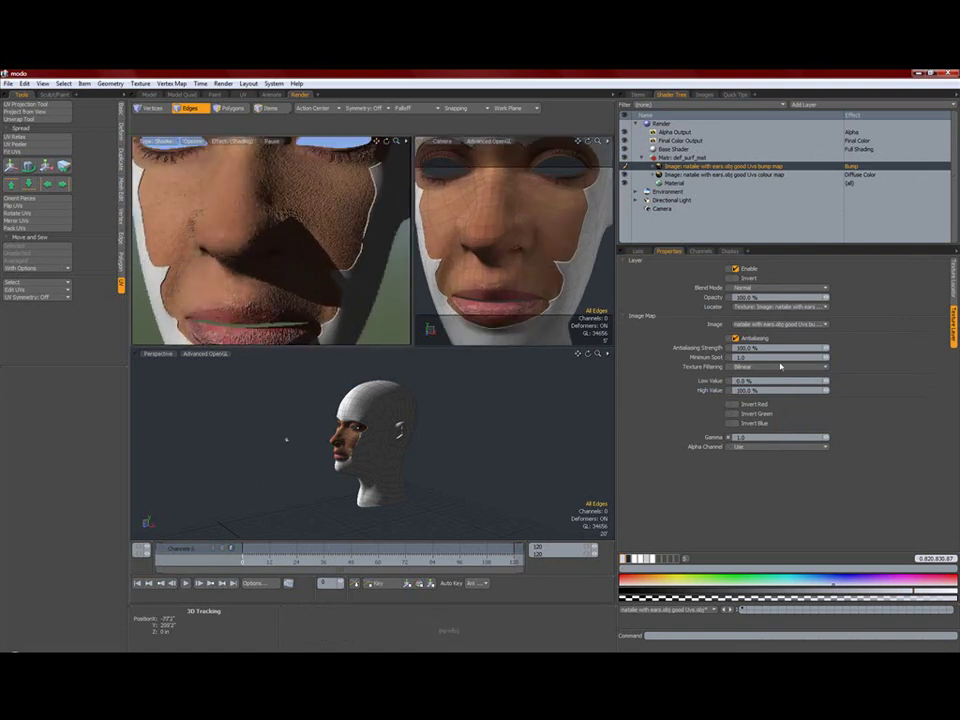
{"action": "left_click", "coordinate": [674, 183]}
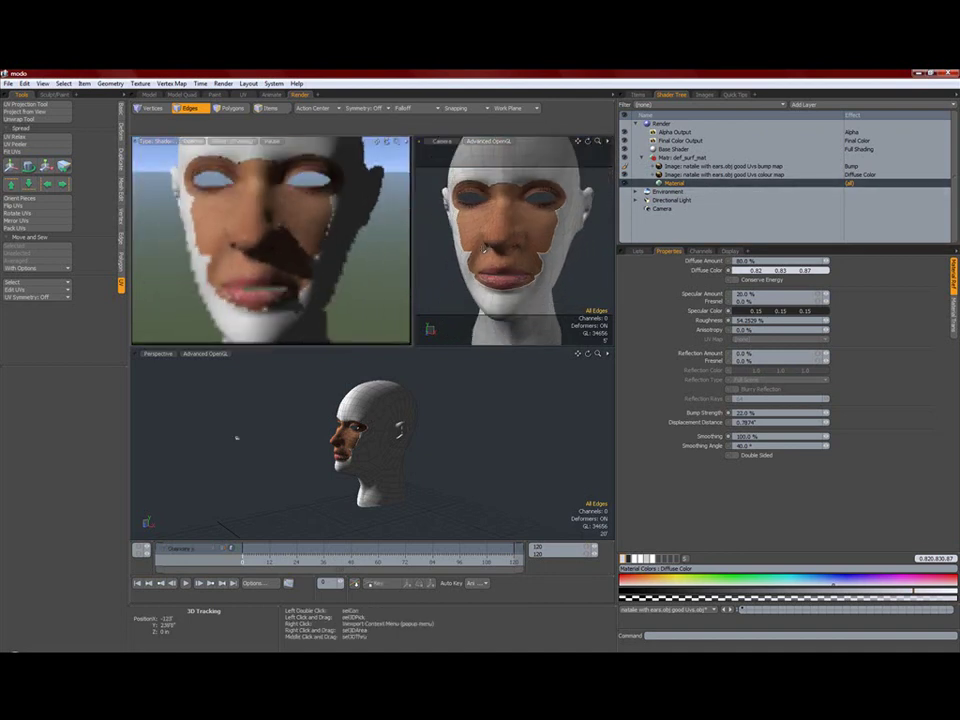
{"action": "left_click", "coordinate": [223, 83]}
{"action": "left_click", "coordinate": [100, 94]}
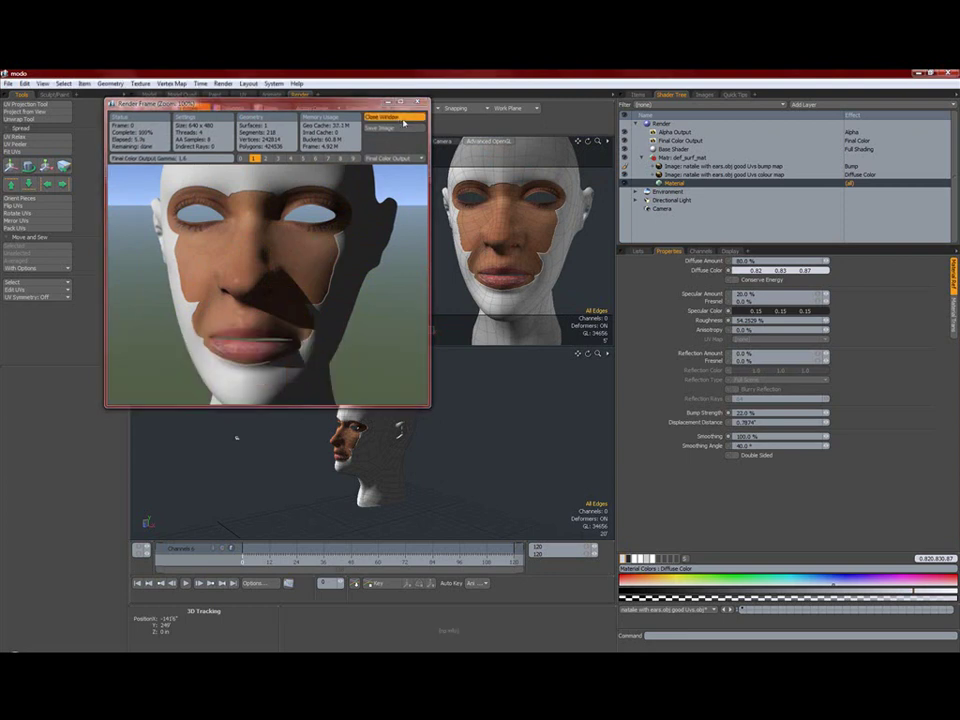
{"action": "left_click", "coordinate": [383, 117]}
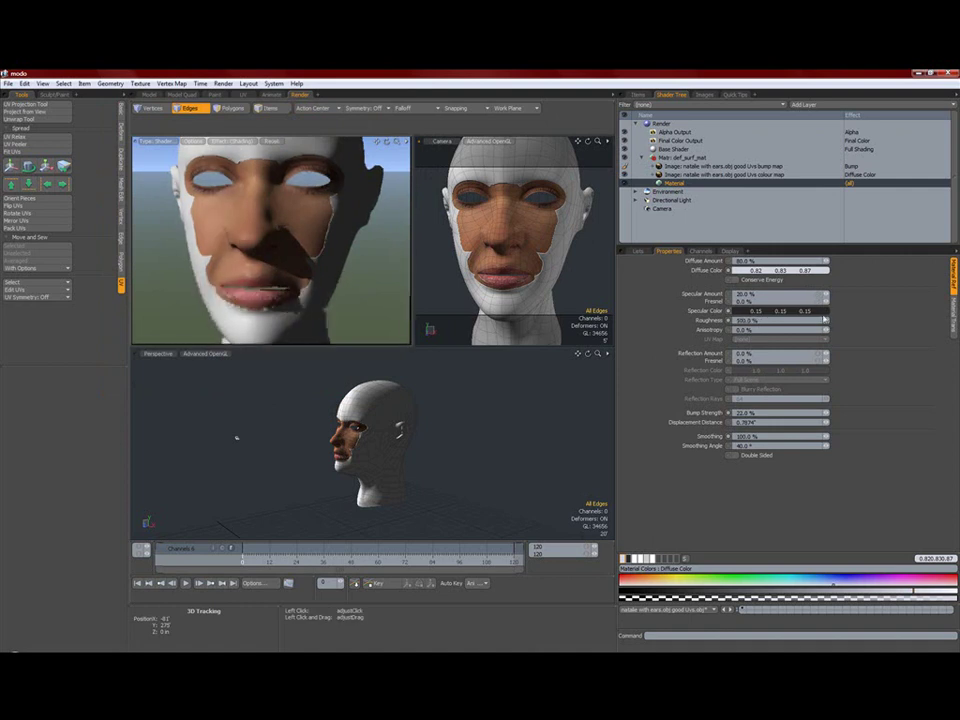
Set the head material's roughness to 100%, specular amount to 10% and subsurface amount to about 36%
{"action": "left_click_drag", "start_coordinate": [822, 298], "coordinate": [812, 297]}
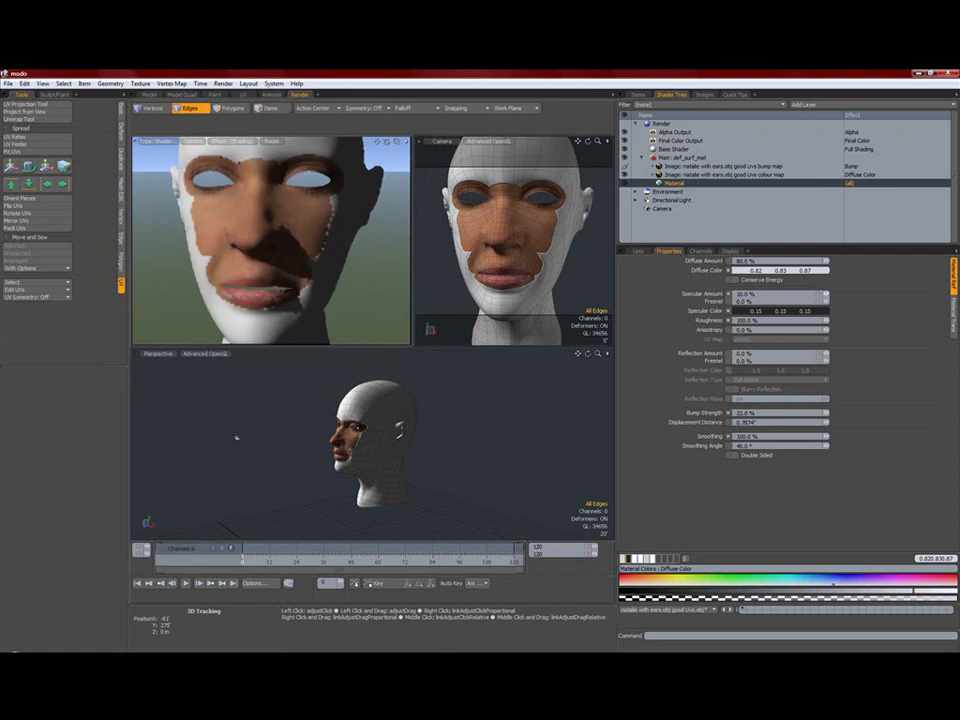
{"action": "left_click", "coordinate": [953, 316]}
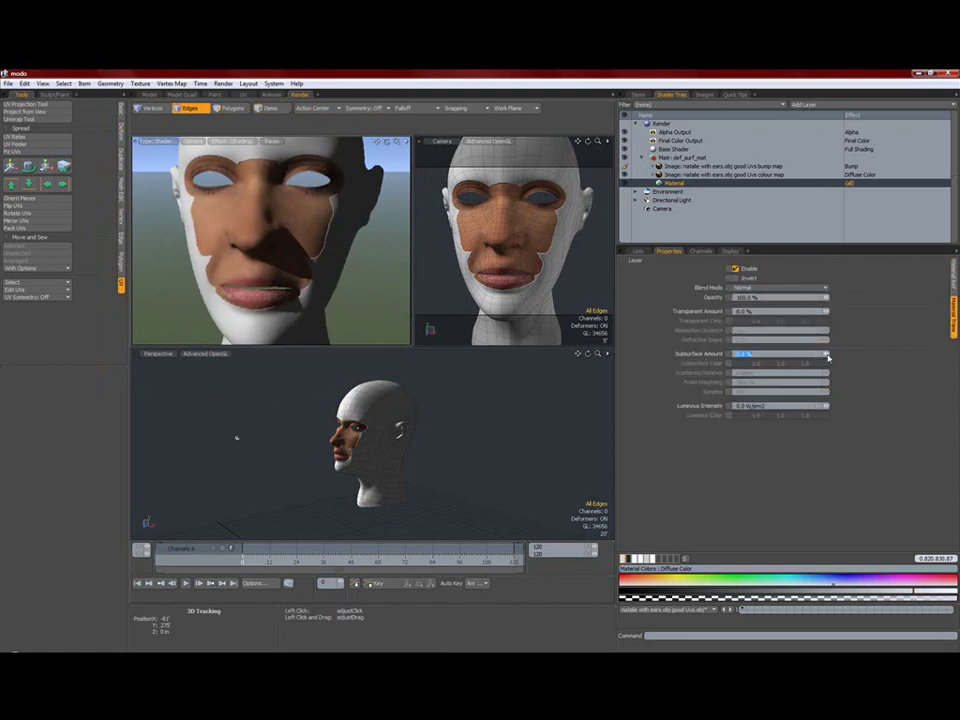
{"action": "left_click_drag", "start_coordinate": [812, 353], "coordinate": [828, 356]}
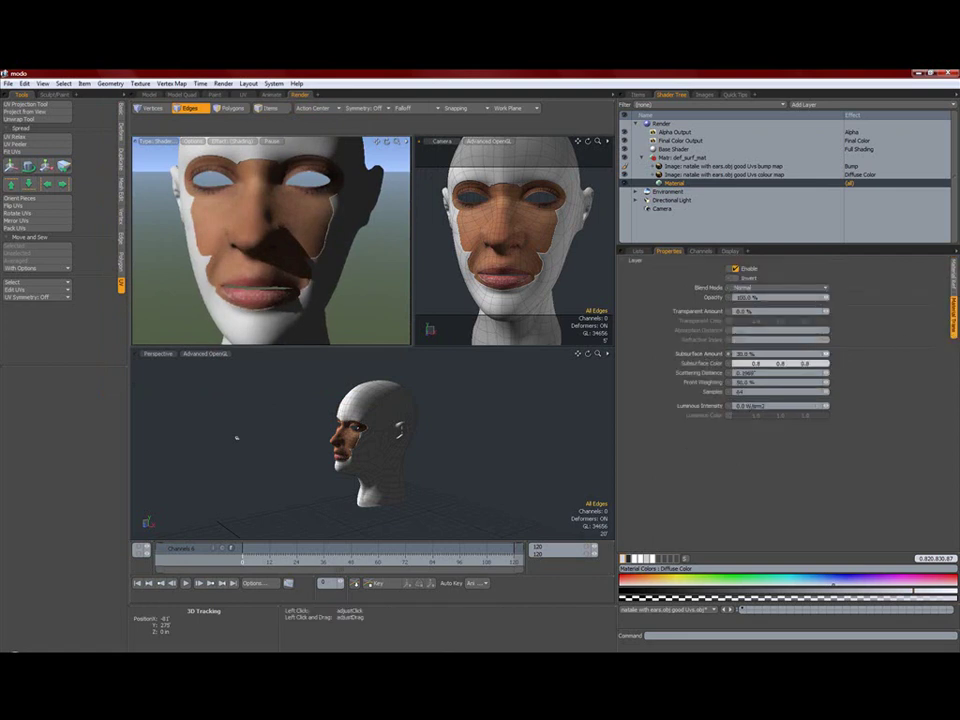
Set the material's subsurface color to red (0.89, 0.21, 0.21) and its front weighting to 24.5%
{"action": "left_click", "coordinate": [806, 363]}
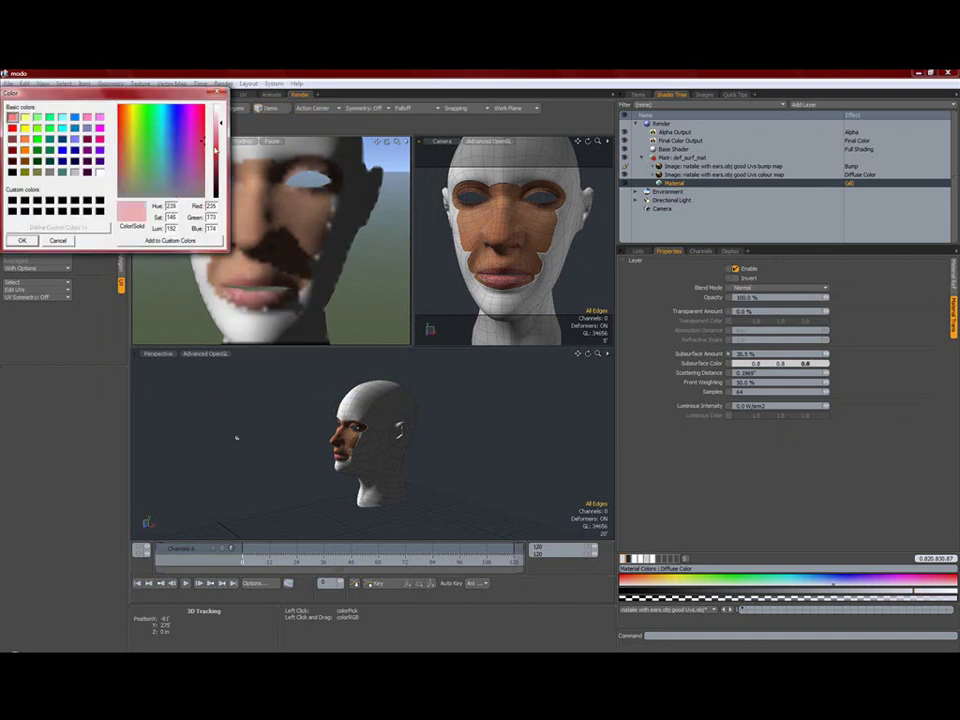
{"action": "left_click", "coordinate": [214, 148]}
{"action": "left_click", "coordinate": [119, 131]}
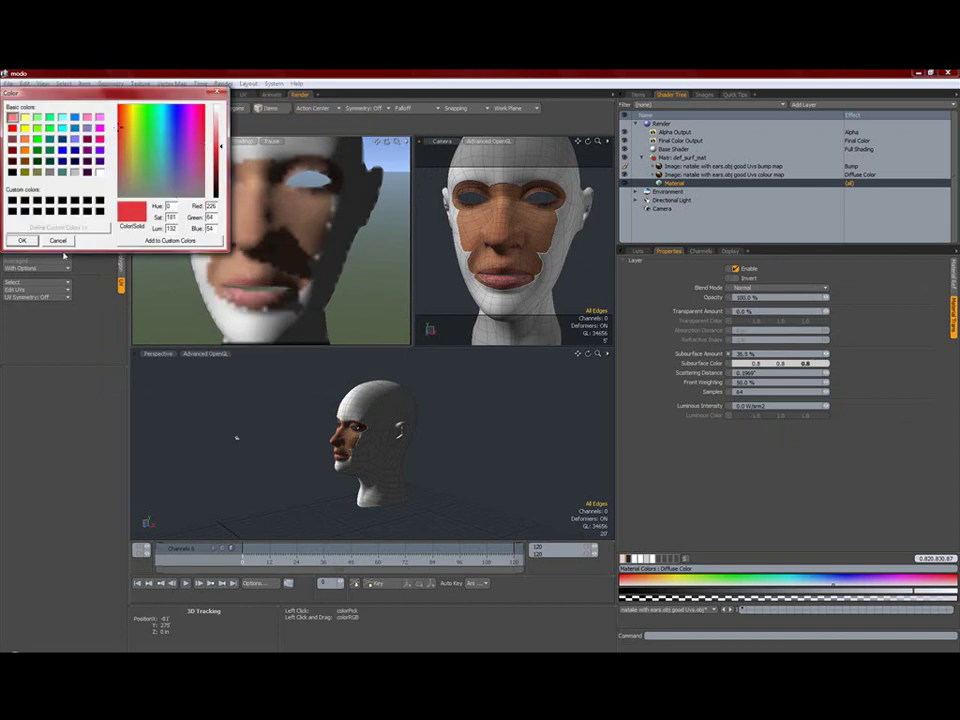
{"action": "left_click", "coordinate": [22, 241]}
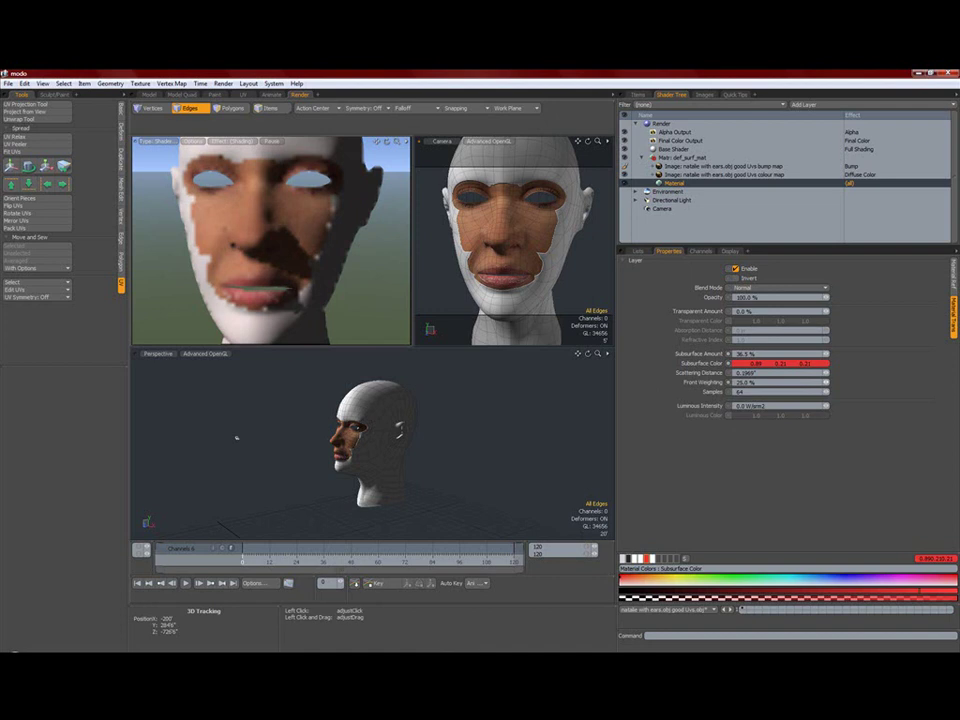
Render the frame to check the subsurface scattering on the head
{"action": "left_click", "coordinate": [223, 83]}
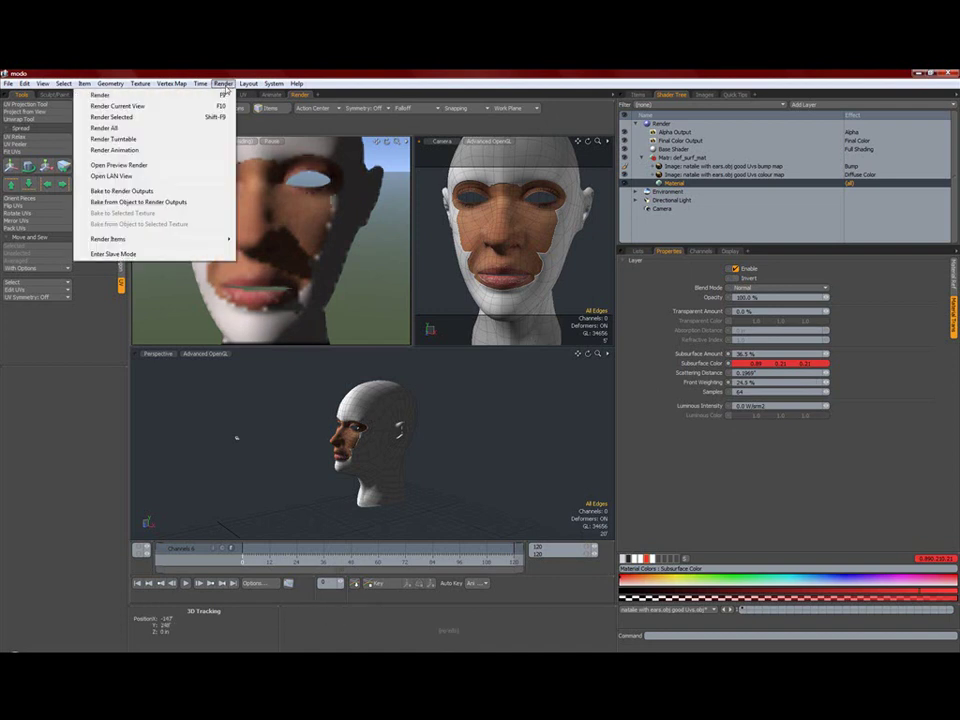
{"action": "left_click", "coordinate": [221, 96]}
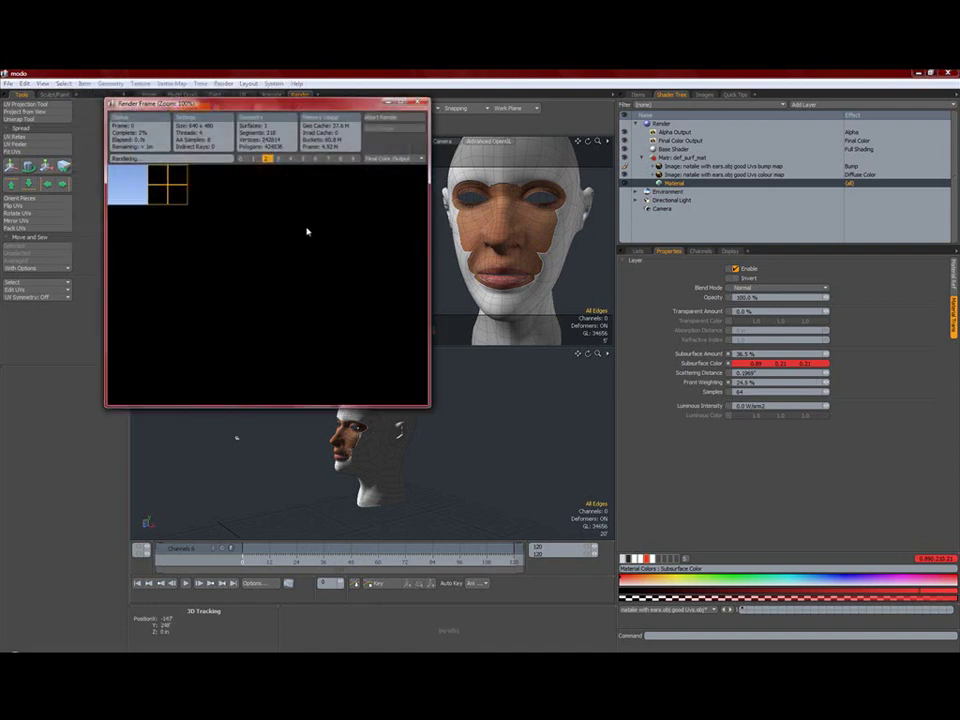